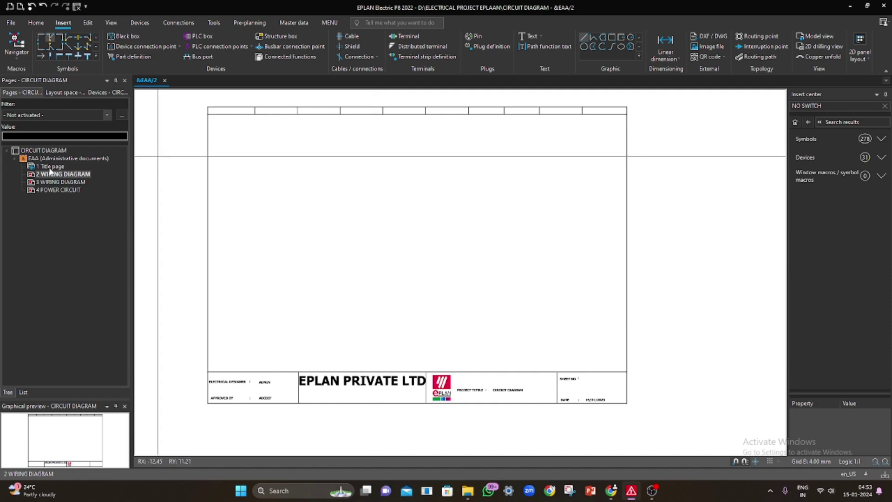
Step: Change the description of page 2 WIRING DIAGRAM to ACTUATOR CONTROL in its page properties
click(55, 175)
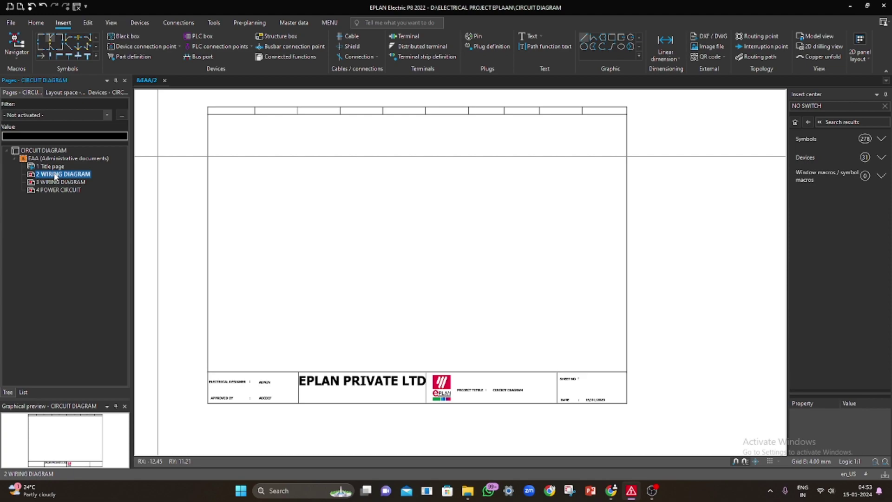
right_click(55, 175)
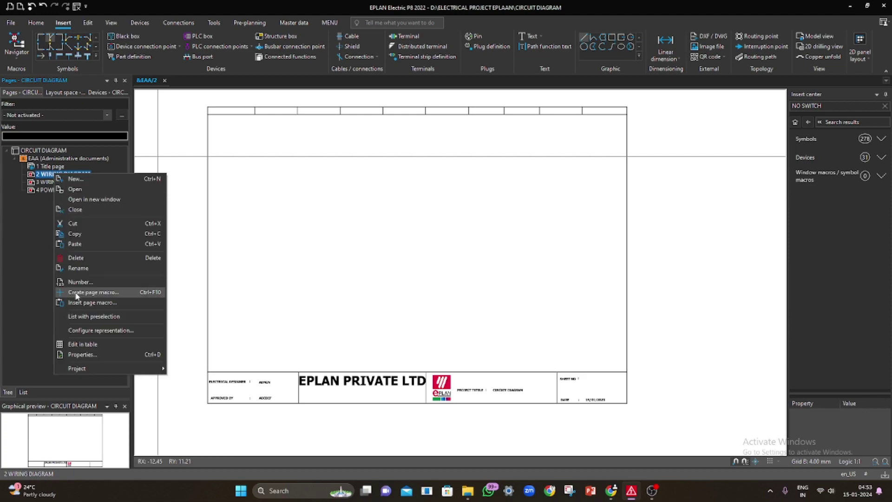
click(81, 357)
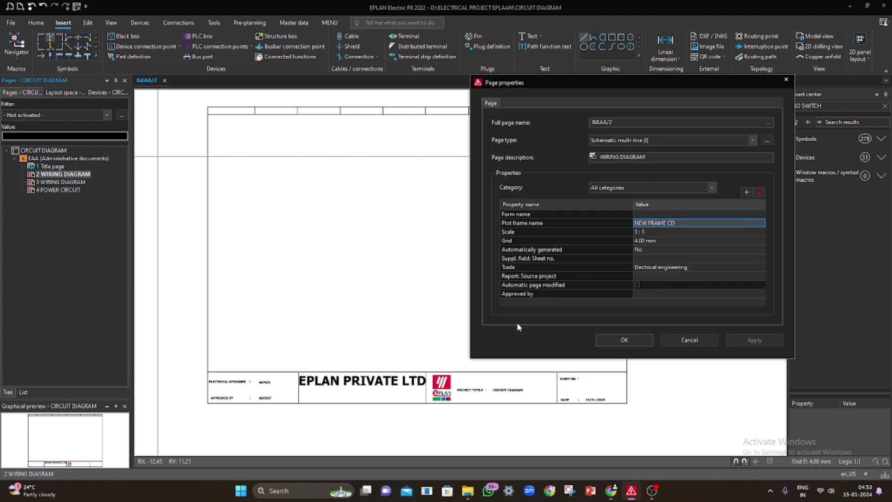
click(652, 159)
key(BackSpace)
key(BackSpace)
key(BackSpace)
key(BackSpace)
key(BackSpace)
key(BackSpace)
key(BackSpace)
key(BackSpace)
key(BackSpace)
key(BackSpace)
key(BackSpace)
key(BackSpace)
key(BackSpace)
key(BackSpace)
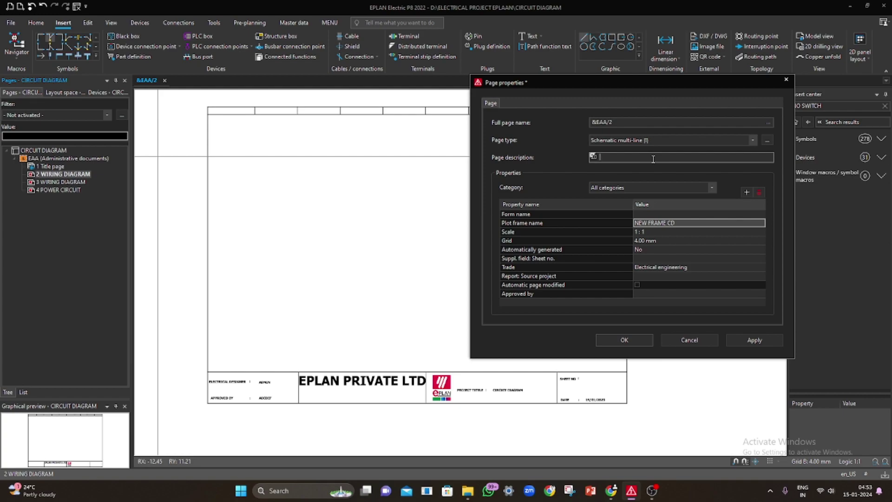
text(ACTUUUU)
key(BackSpace)
key(BackSpace)
key(BackSpace)
text(ATOR CONTROL)
click(624, 341)
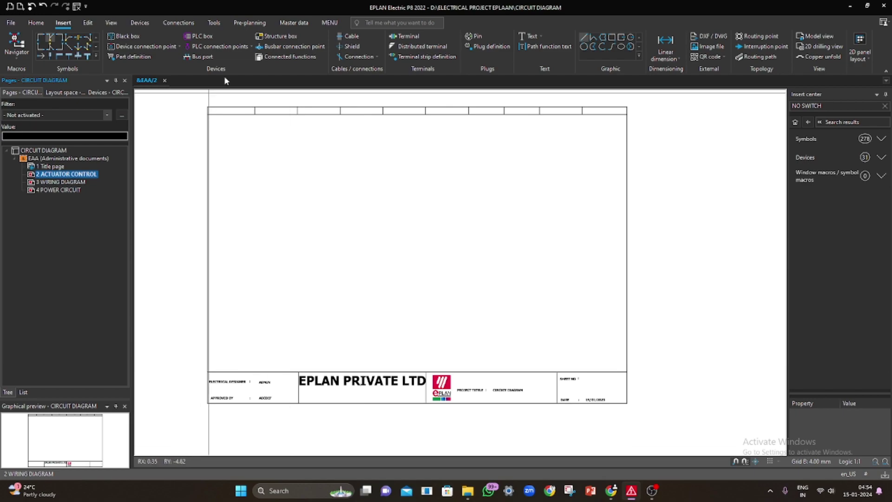
Step: Place three interruption points one below another at the upper left of the sheet, leaving their displayed DT empty
click(42, 56)
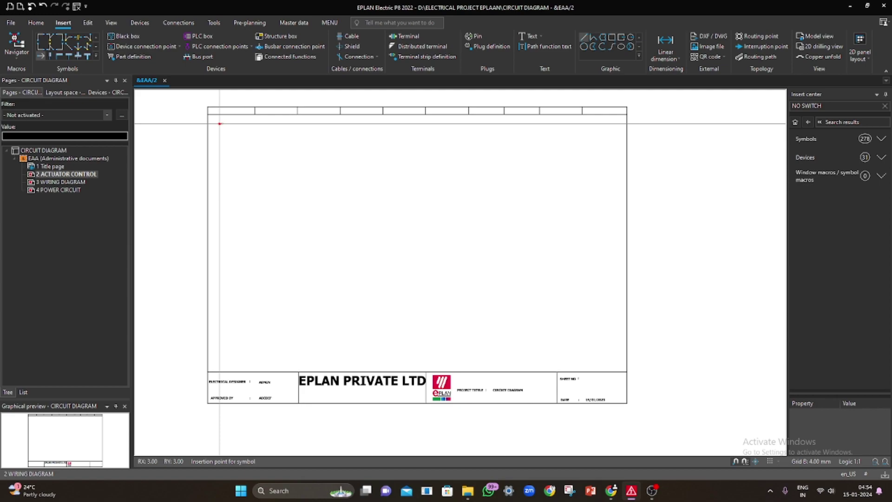
drag(220, 125, 219, 132)
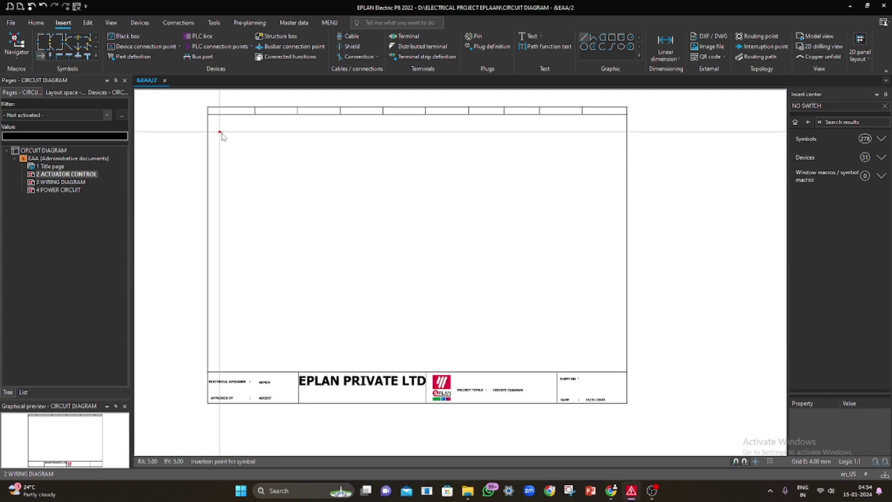
click(219, 119)
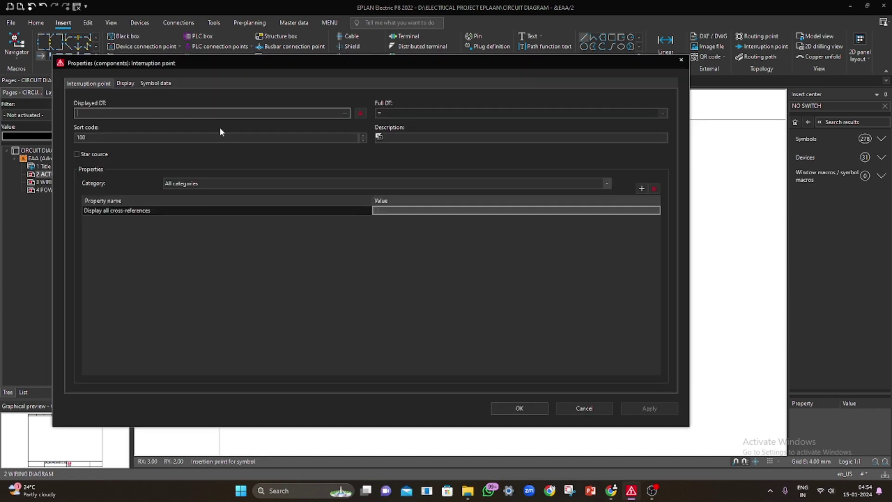
click(530, 409)
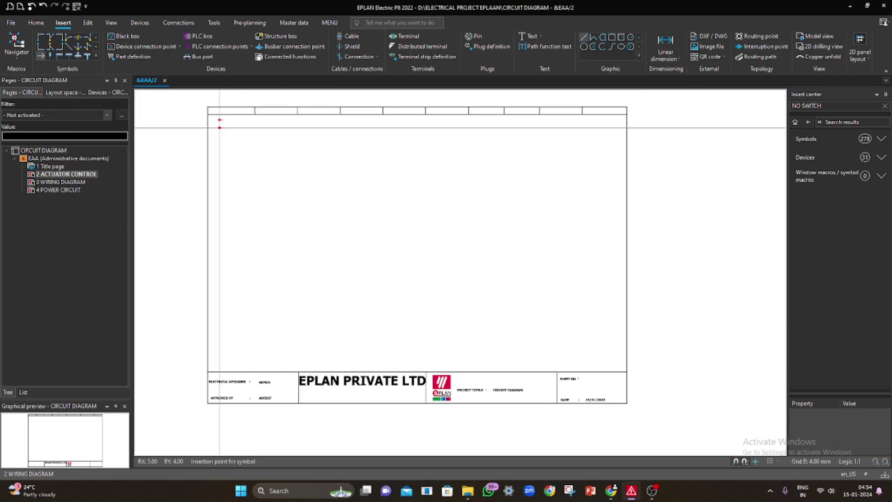
click(219, 128)
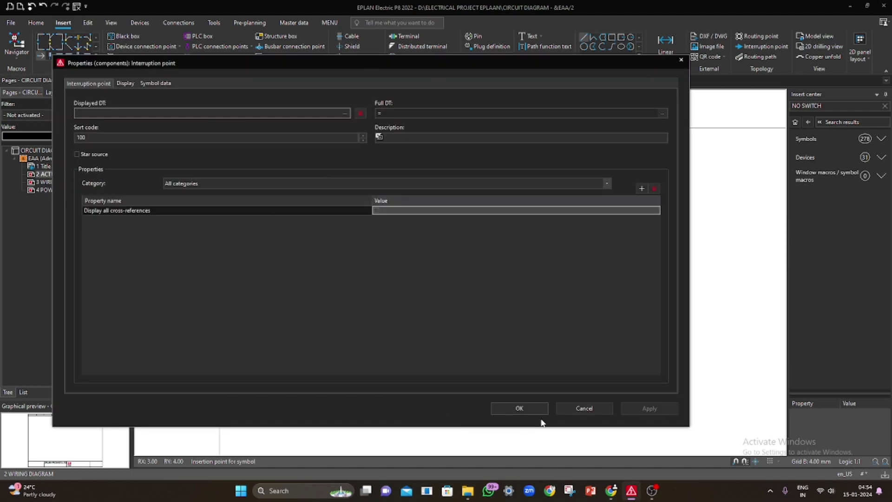
click(516, 409)
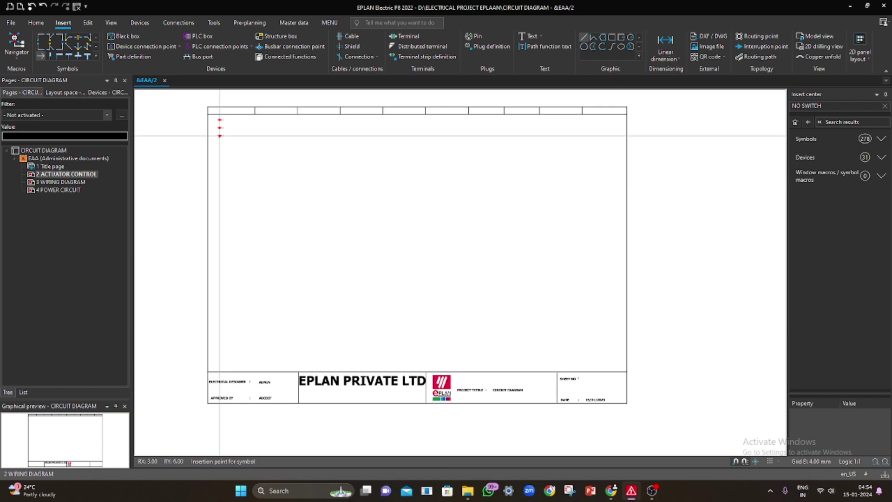
click(219, 135)
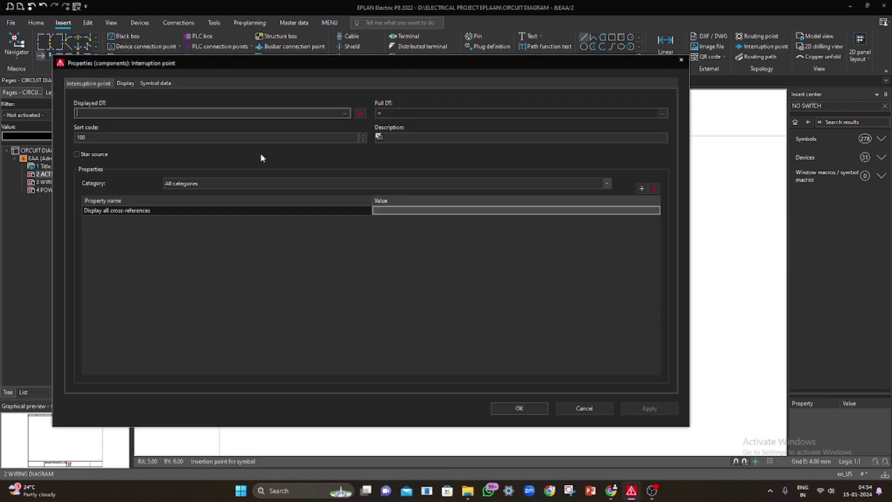
click(511, 408)
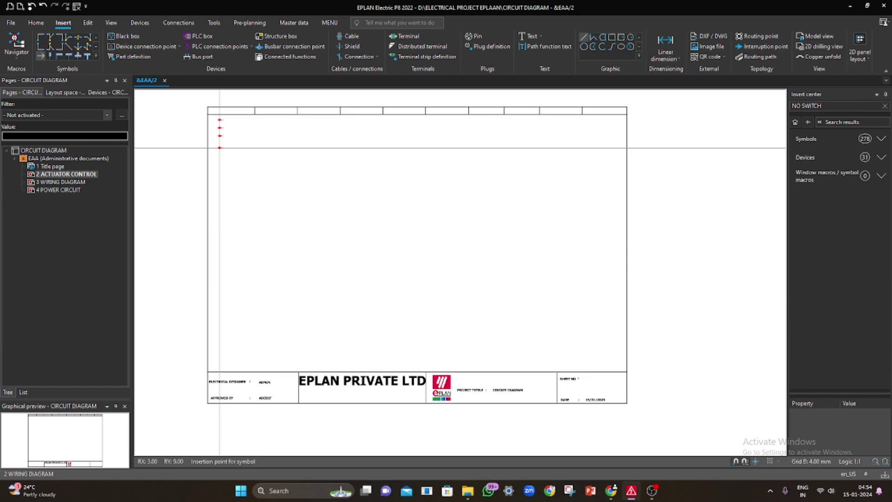
key(Escape)
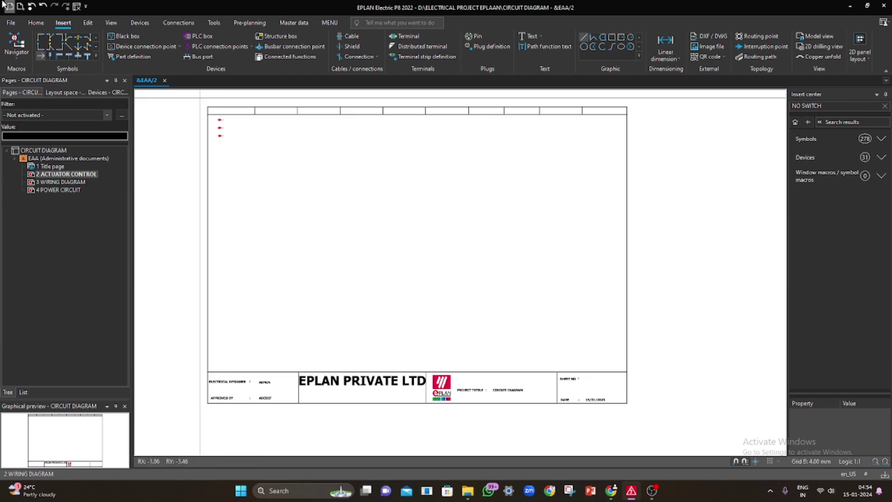
Step: Place three matching interruption points at the sheet's upper right, level with the existing ones, to form three horizontal supply lines
click(42, 56)
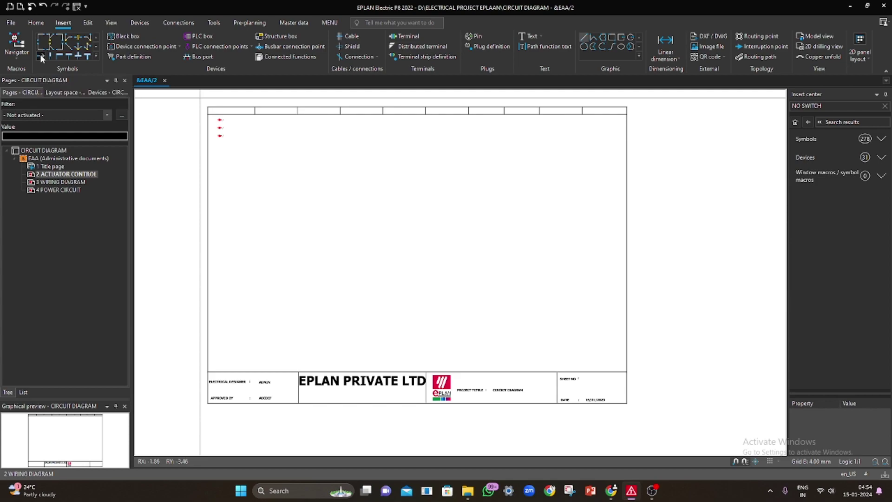
click(595, 120)
click(596, 128)
click(596, 135)
key(Escape)
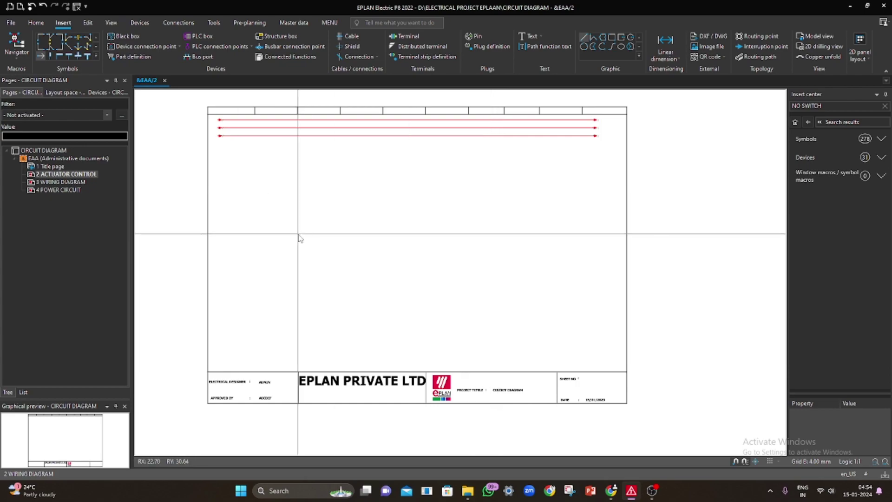
Step: Open the project's device list and place one MOL device below the supply lines near the sheet's left side
middle_drag(300, 238, 356, 239)
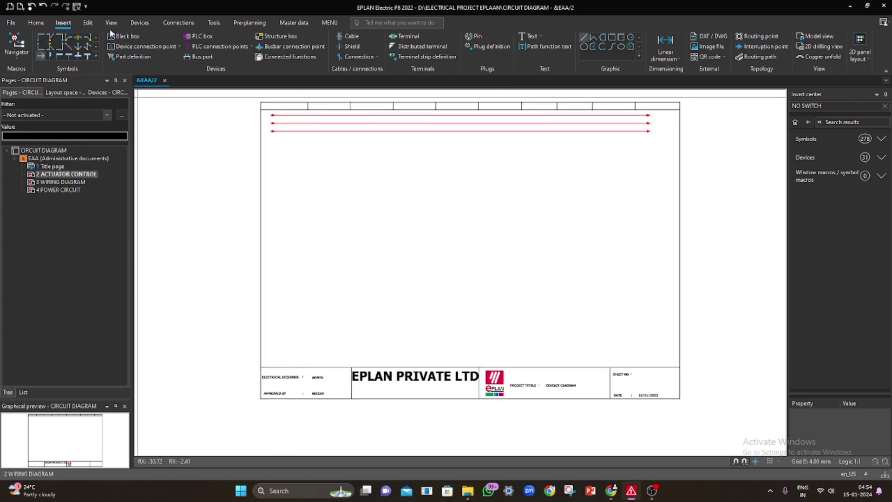
click(88, 23)
click(108, 23)
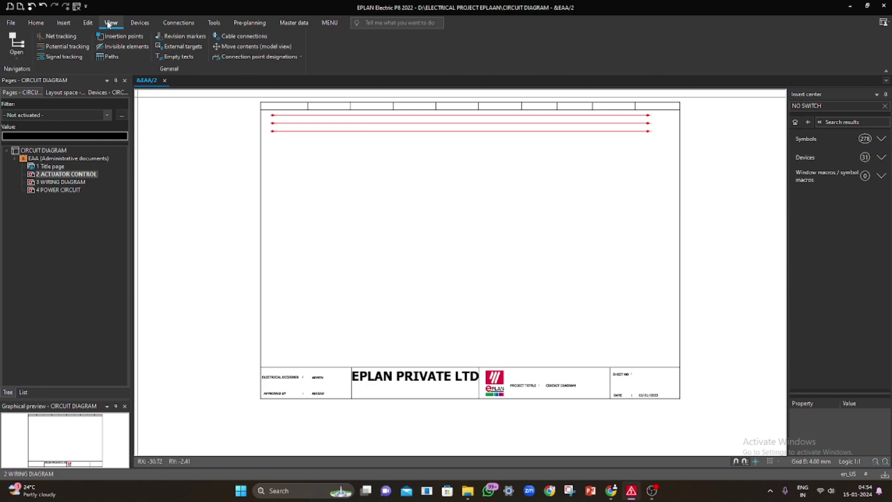
click(140, 22)
click(15, 55)
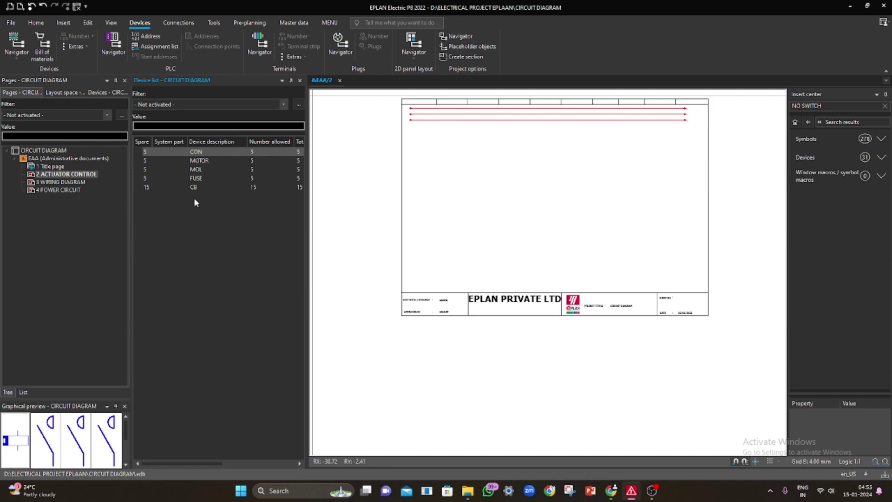
click(201, 170)
drag(200, 170, 436, 151)
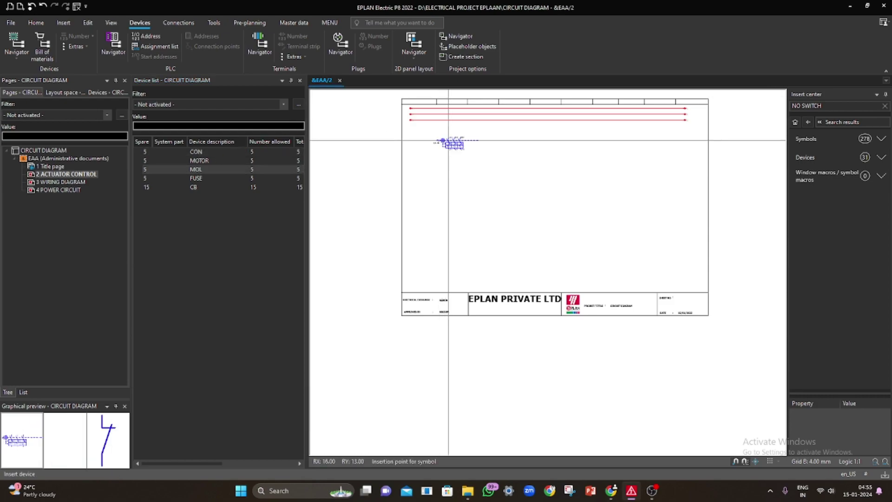
scroll(449, 140, up, 2)
scroll(450, 138, down, 2)
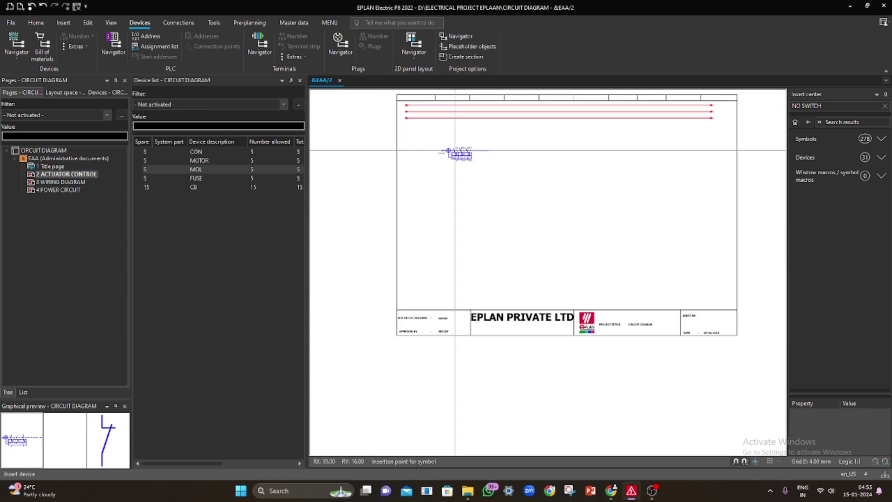
click(455, 150)
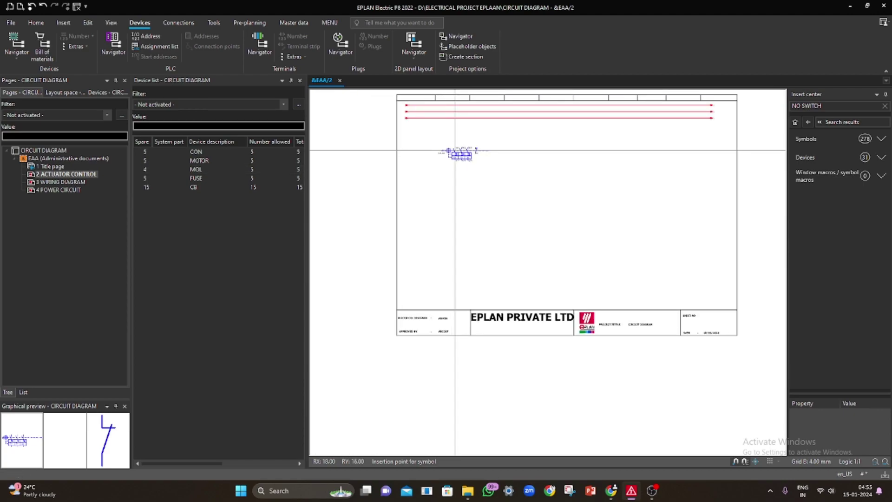
key(Escape)
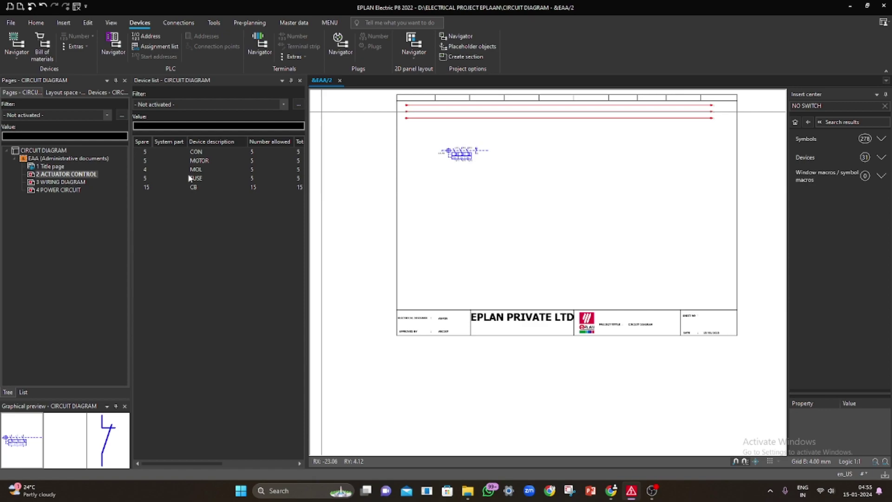
Step: Place a CON device with its coil at the sheet's lower right, three main contacts below the MOL and an auxiliary contact above the coil
click(189, 154)
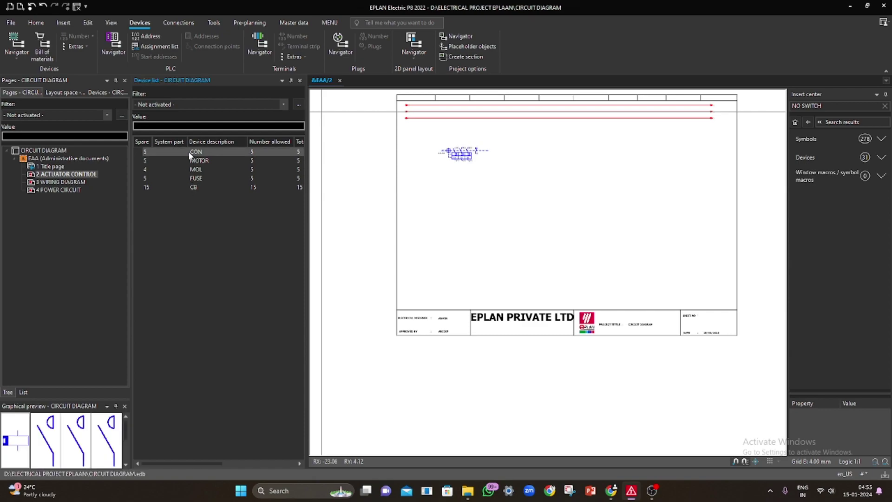
drag(189, 152, 625, 265)
click(659, 287)
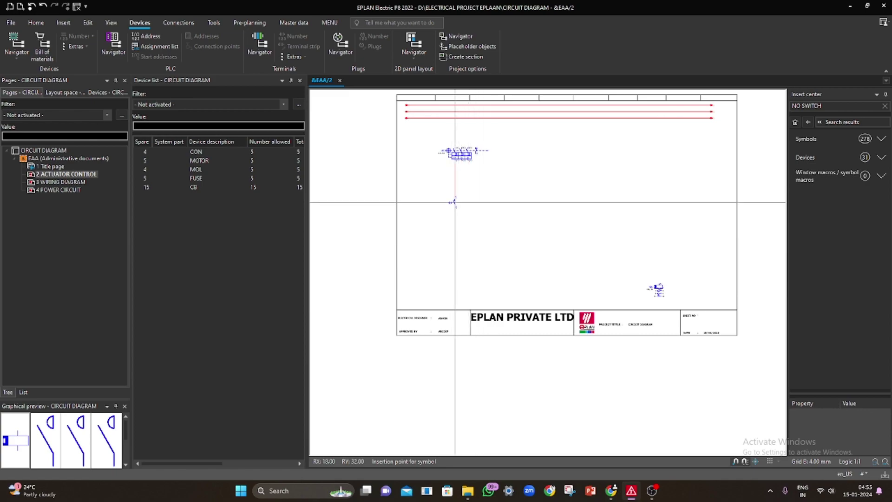
click(459, 202)
drag(465, 202, 468, 202)
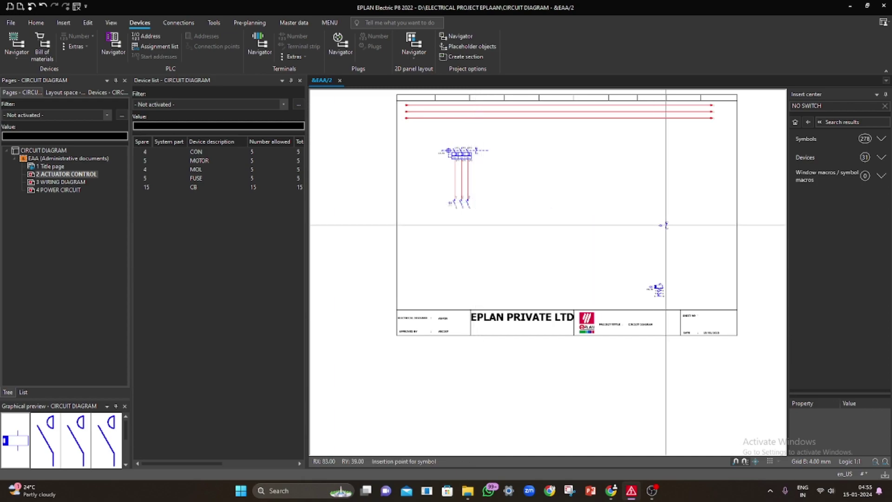
click(659, 254)
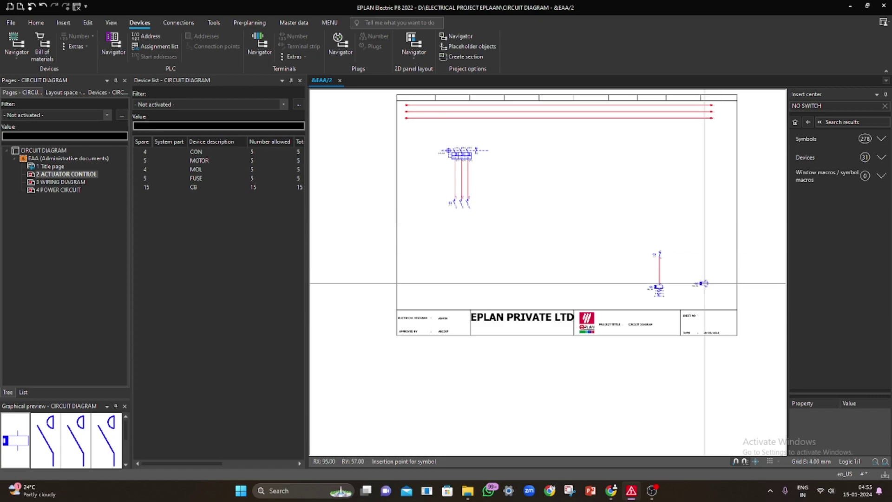
Step: Try placing a second CON coil beside the first one and two of its main contacts beside the existing contact set
click(711, 289)
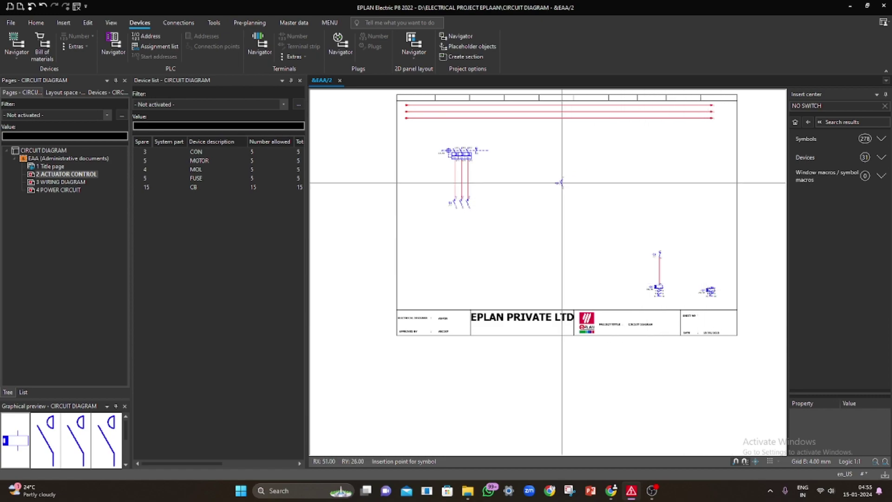
drag(520, 202, 533, 202)
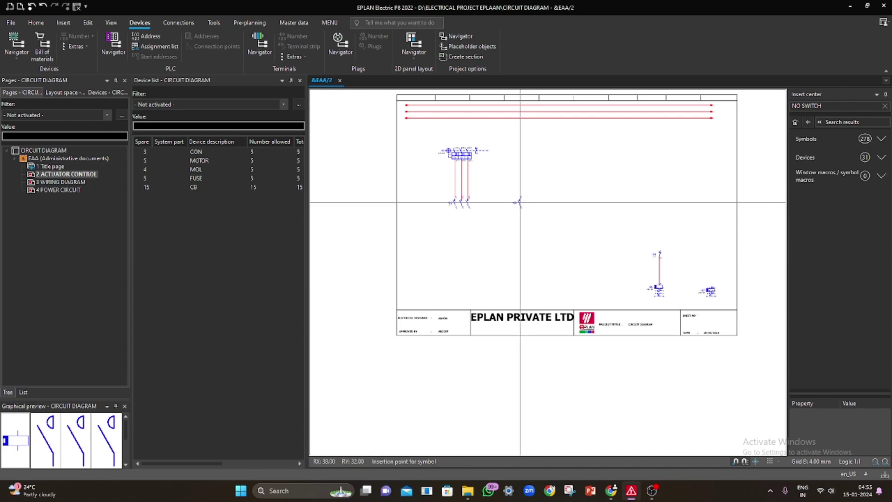
click(516, 203)
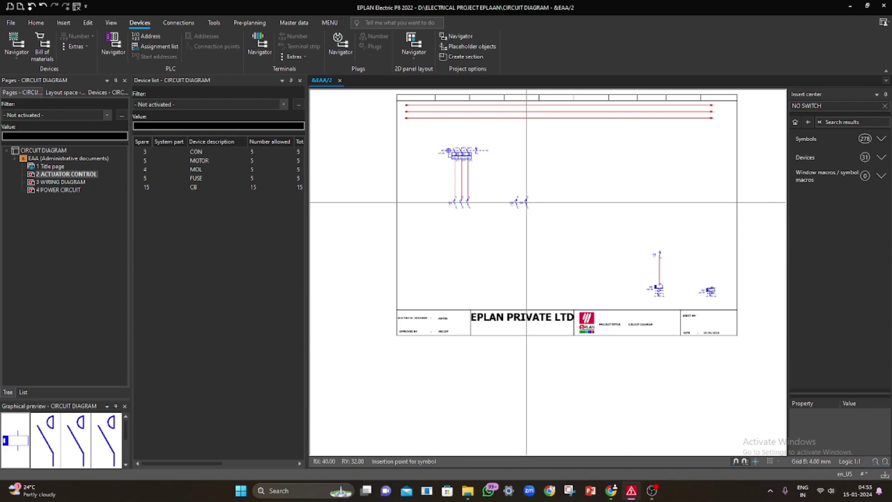
click(526, 203)
key(Escape)
Step: Delete the second contactor's two main contacts and its coil
drag(498, 193, 551, 223)
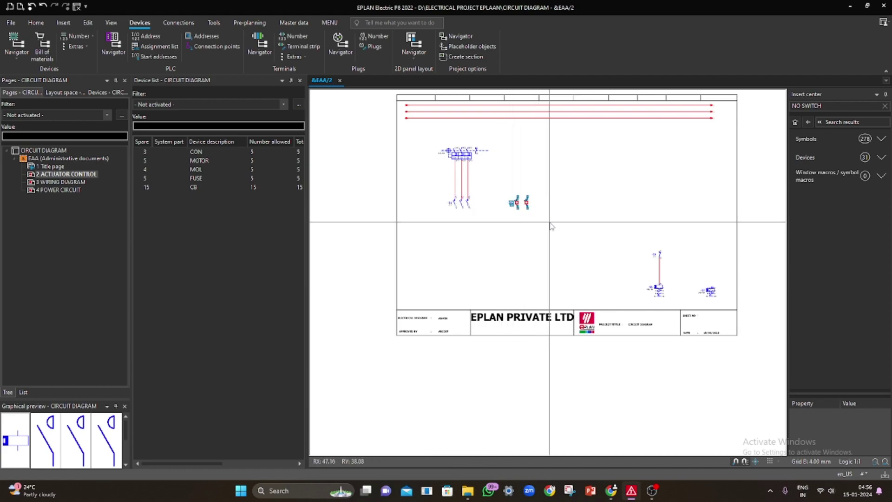
key(Delete)
drag(691, 277, 723, 304)
key(Delete)
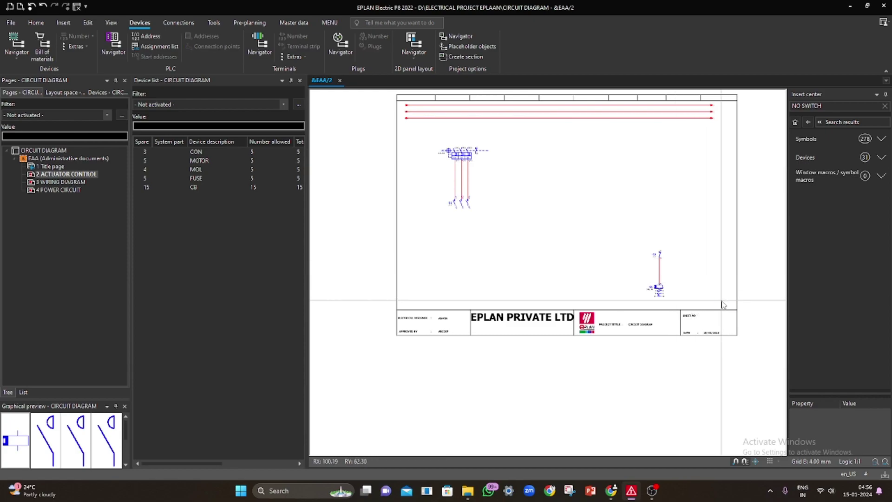
Step: Place a second CON device with its coil beside the first coil, three main contacts beside the existing set and an auxiliary contact above the coil
click(198, 153)
drag(197, 153, 523, 195)
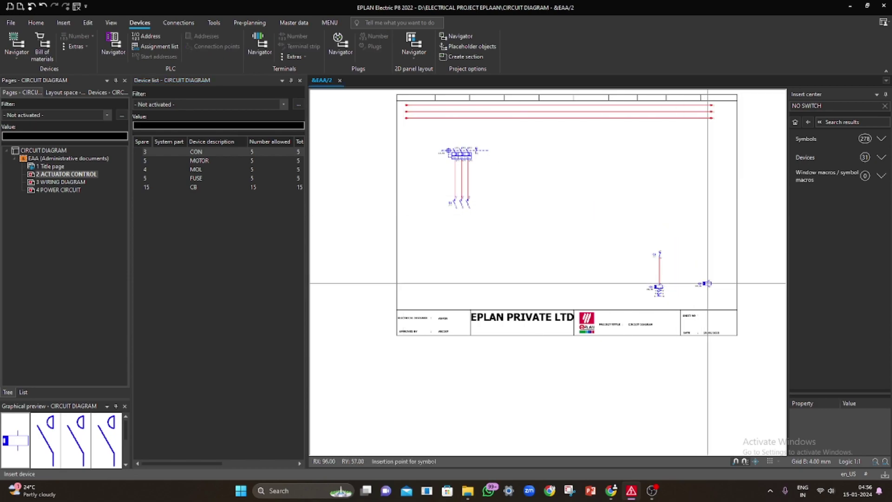
click(707, 287)
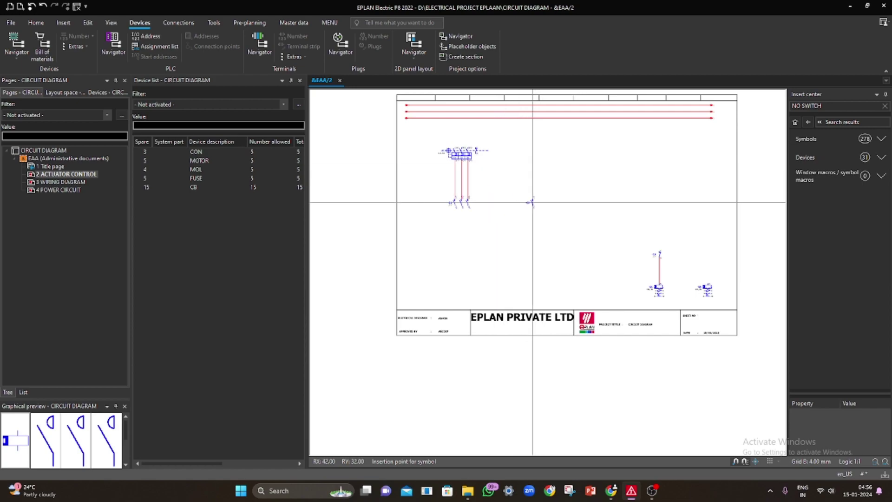
click(520, 202)
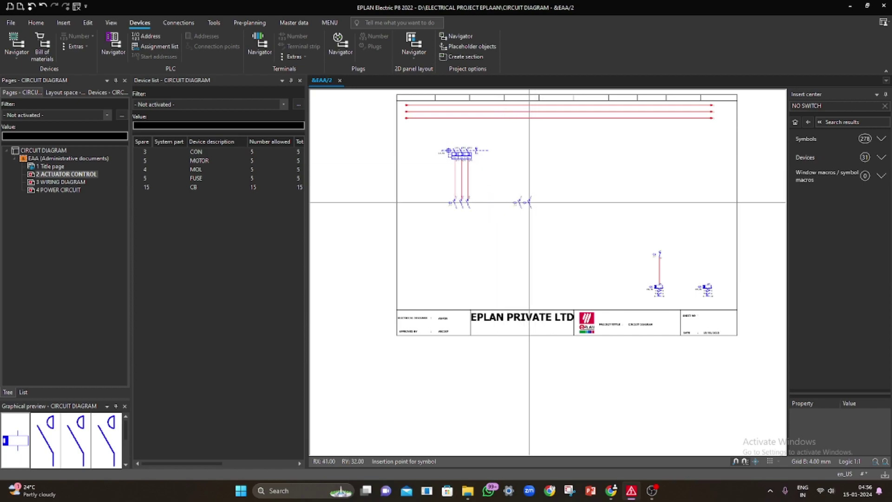
click(533, 202)
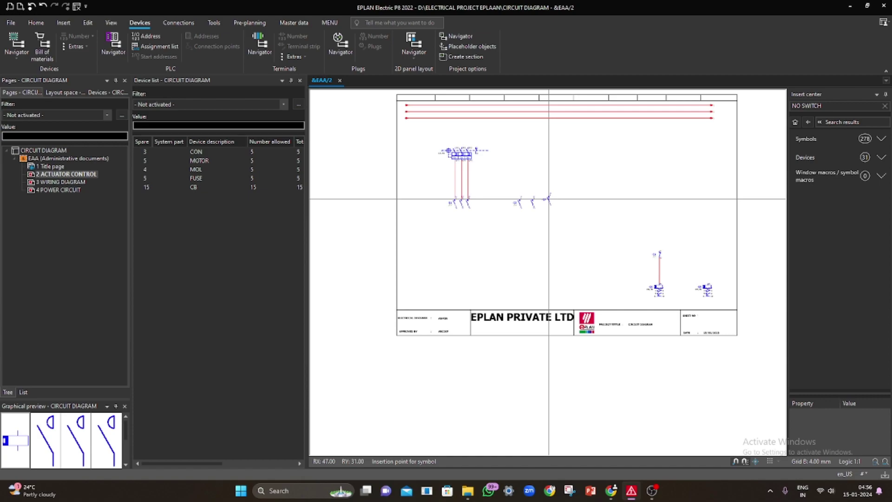
click(549, 202)
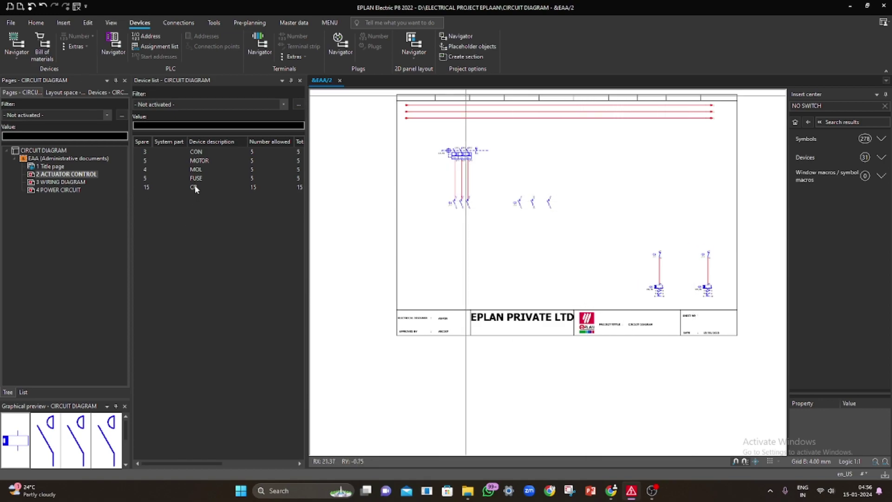
Step: Place a MOTOR device below the first contactor's main contacts and its thermal contact beside the motor
double_click(194, 162)
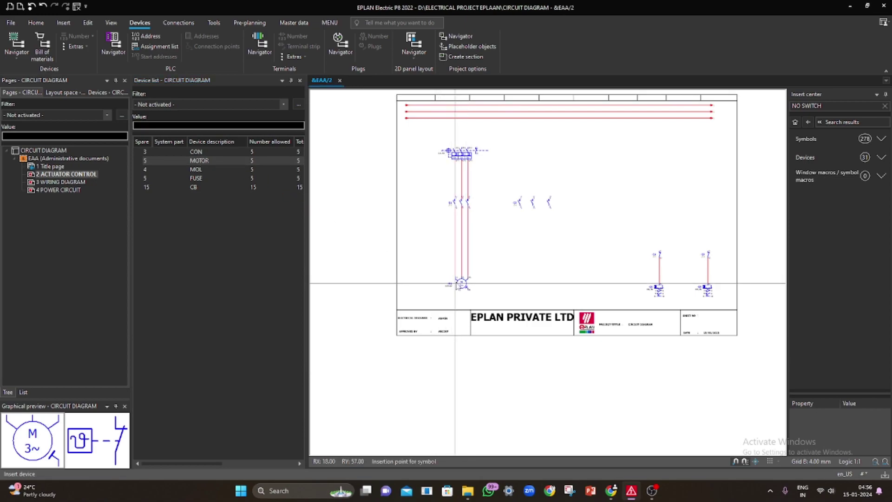
click(455, 282)
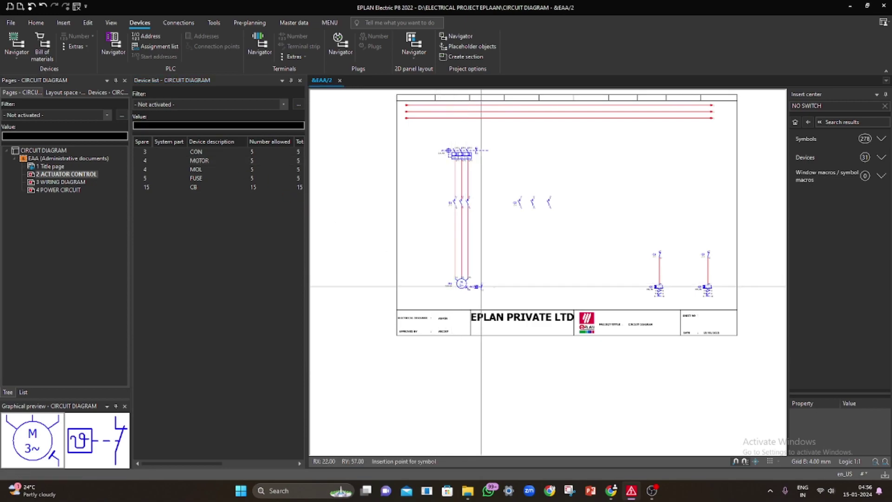
click(507, 283)
key(Escape)
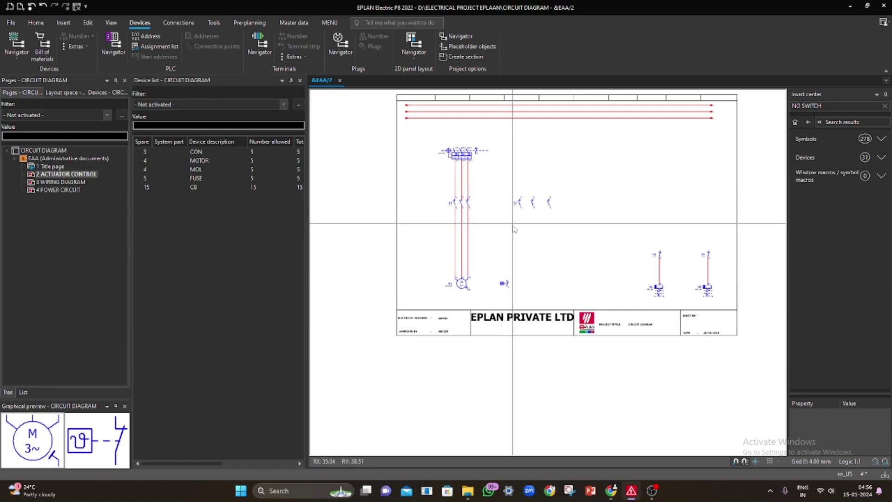
Step: Connect the three poles of the MOL to the three supply lines with downward T-nodes, one pole per line
middle_drag(509, 234, 485, 279)
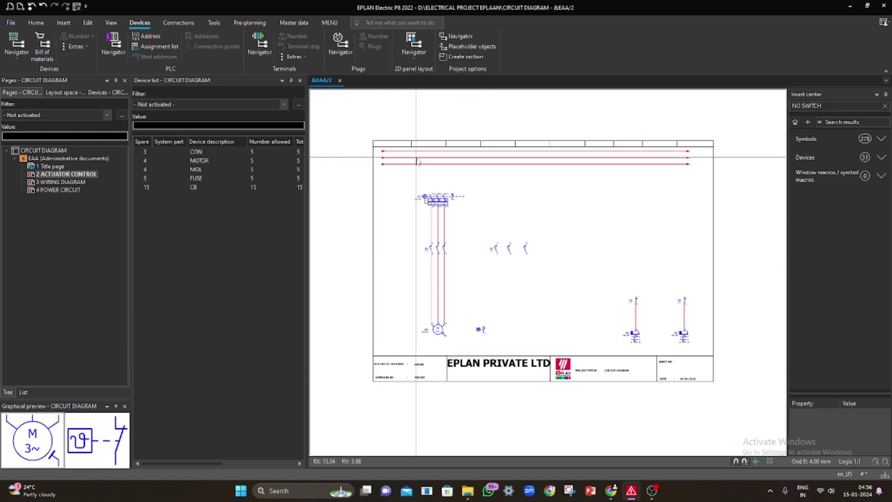
scroll(416, 158, up, 2)
scroll(417, 158, up, 1)
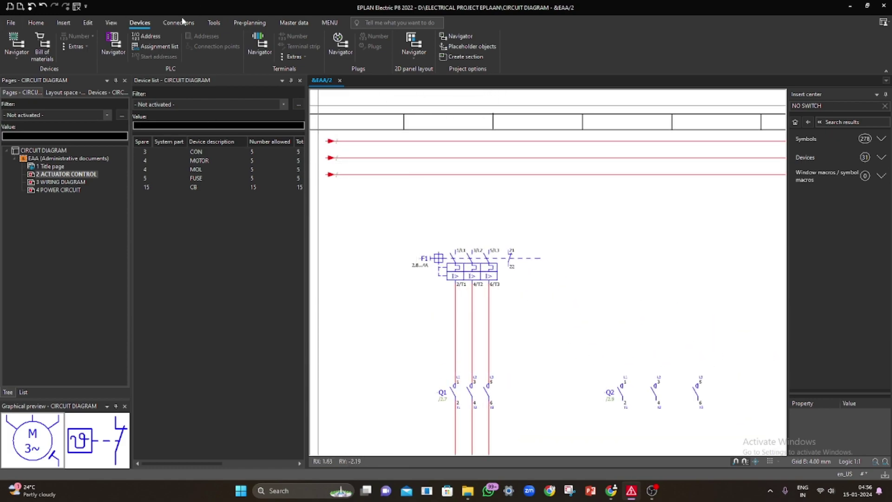
click(62, 22)
click(50, 37)
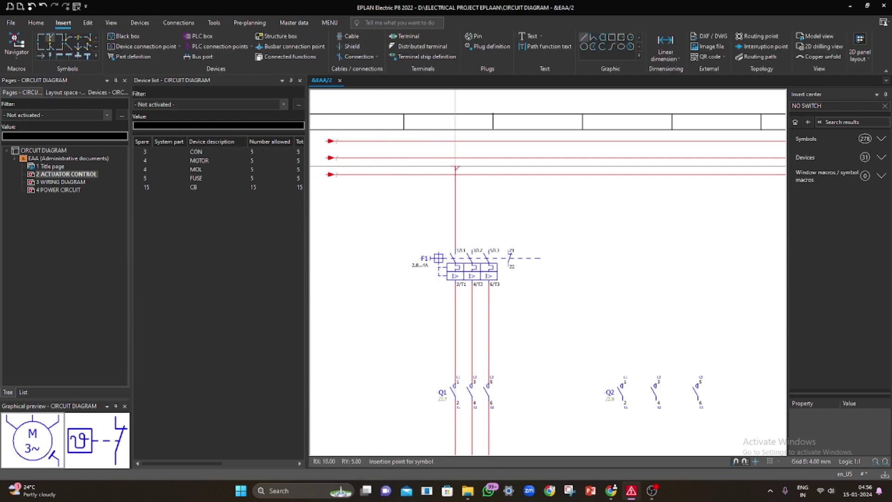
drag(455, 141, 489, 175)
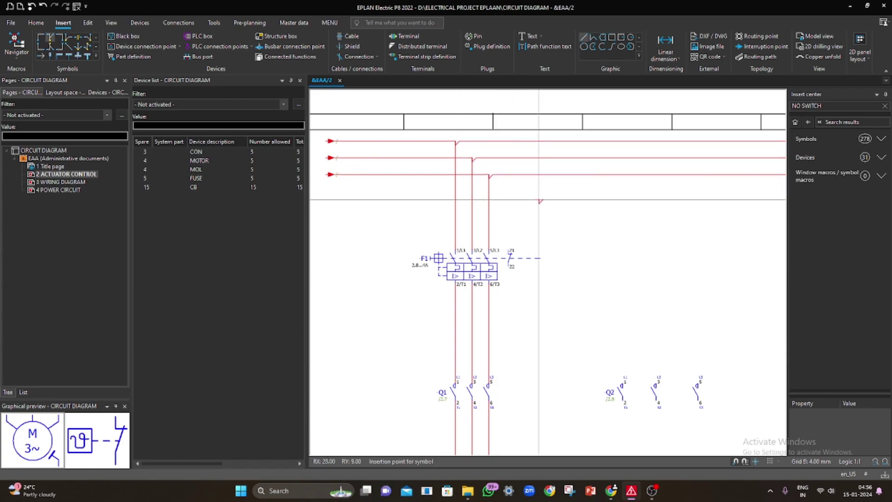
key(Escape)
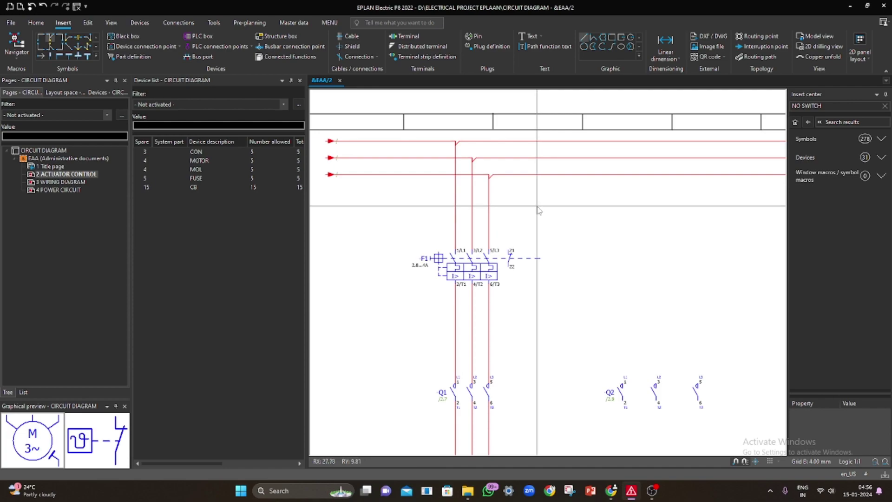
Step: Place staggered T-nodes opening toward Q2 on each of the three wires above and below the Q1 main contacts
middle_drag(572, 304, 510, 156)
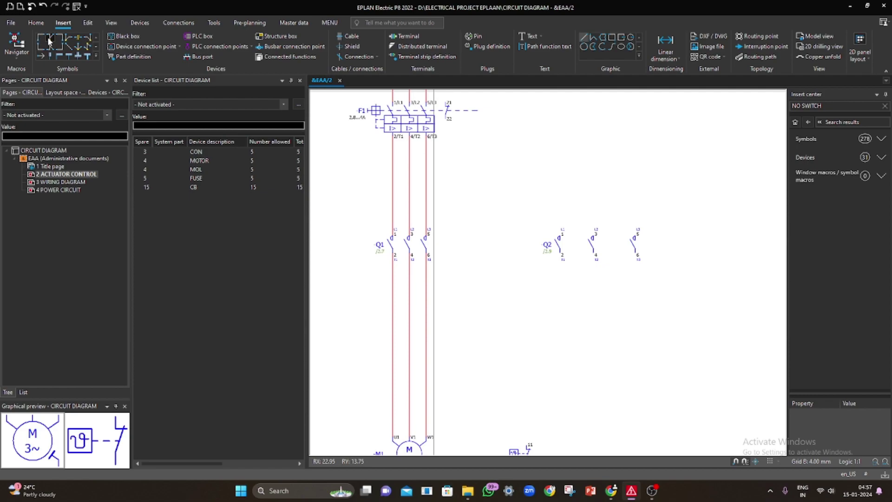
click(67, 39)
click(394, 194)
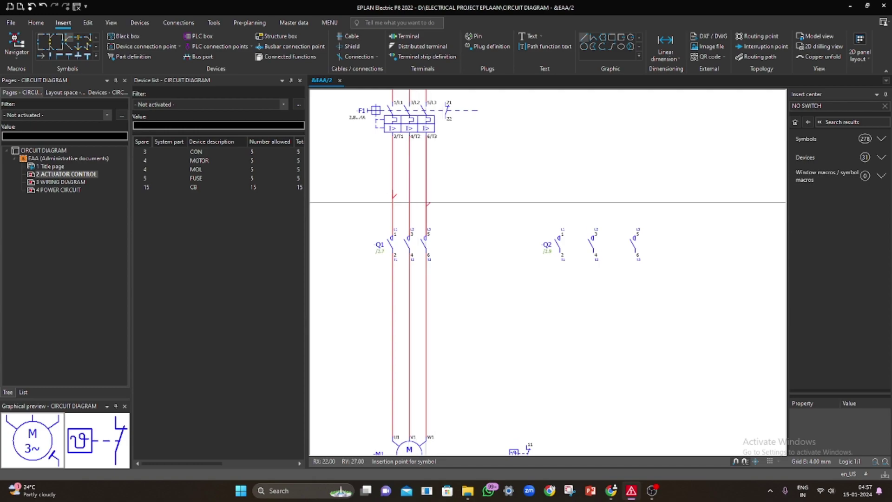
click(427, 203)
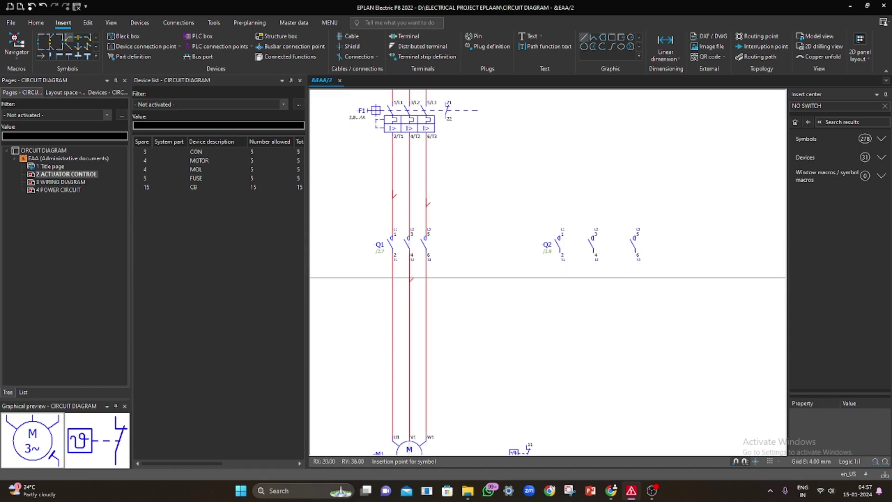
click(393, 278)
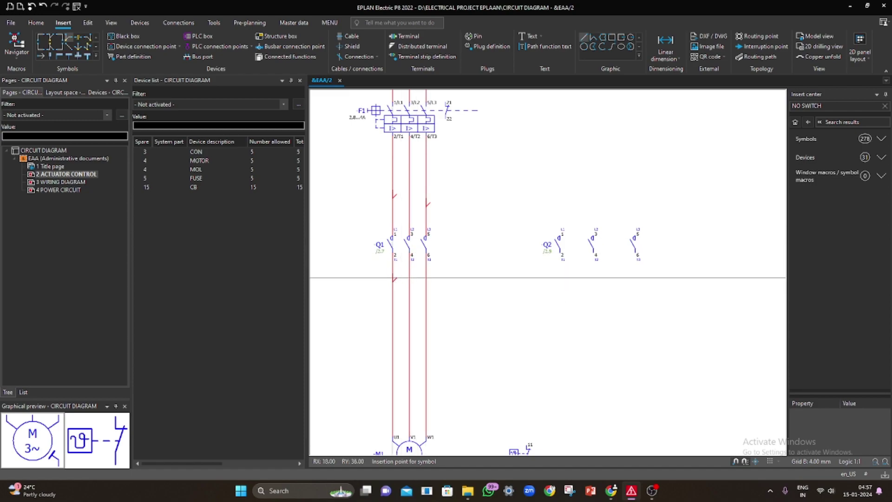
click(410, 303)
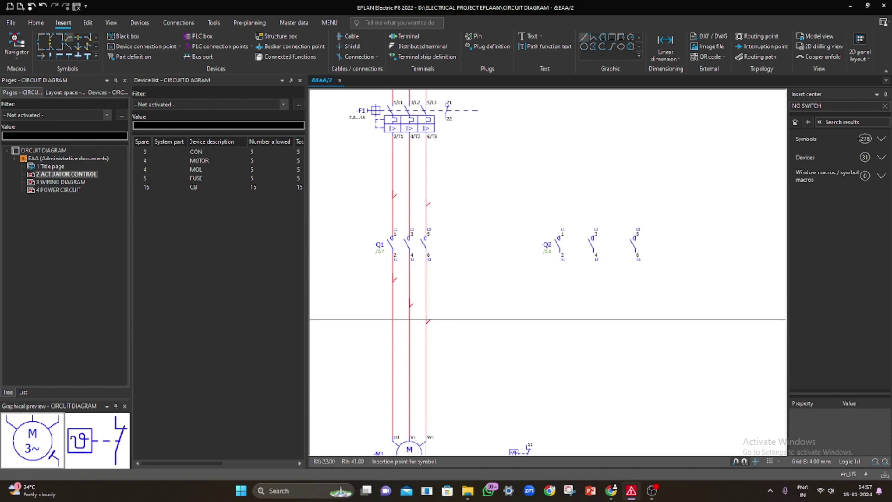
click(427, 320)
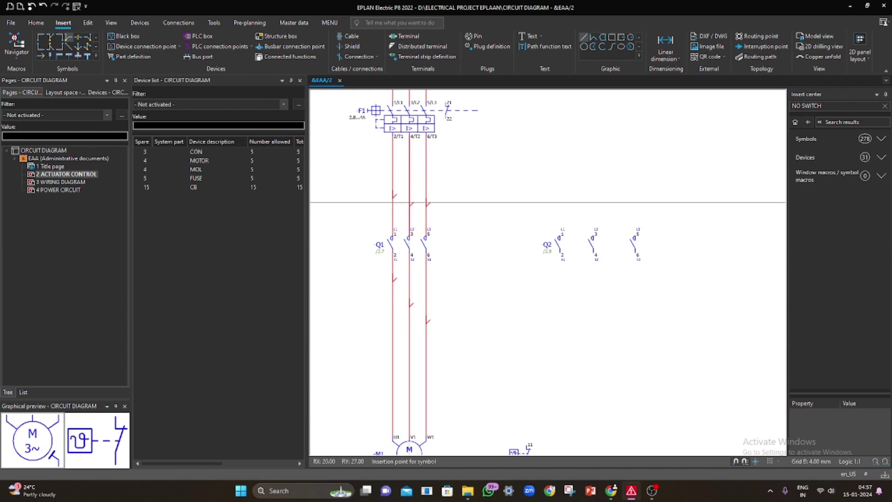
click(411, 188)
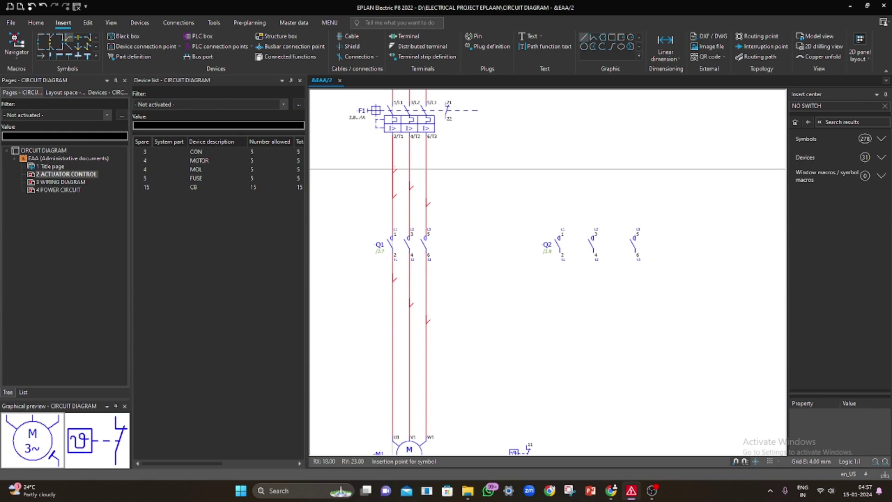
click(394, 171)
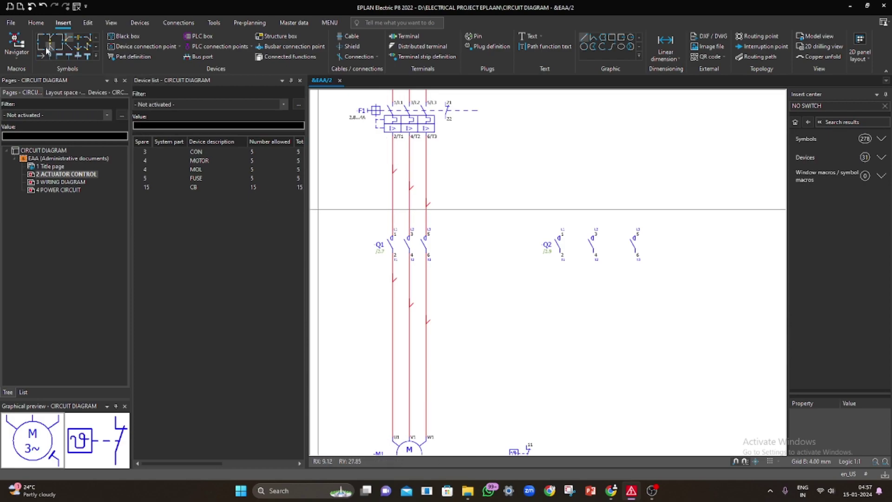
Step: Connect the upper T-nodes to Q2 with corner connections, the innermost wire to terminal 1, the middle to 3 and the outermost to 5
click(58, 37)
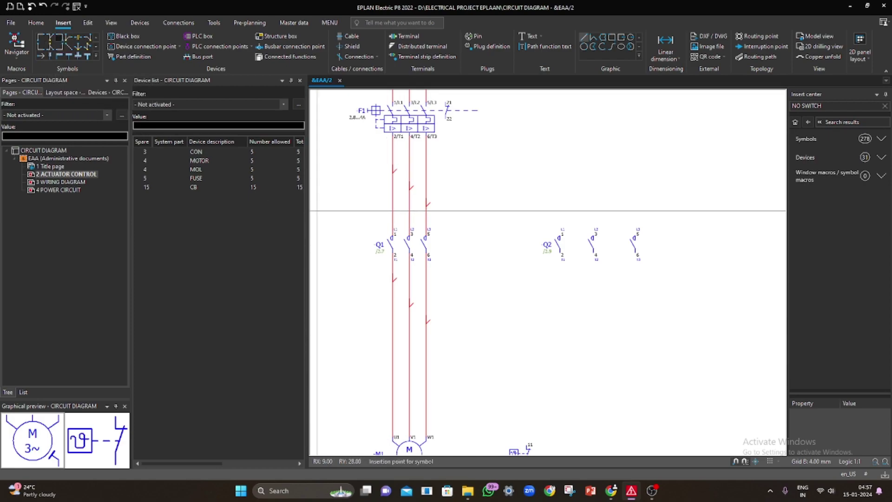
click(560, 202)
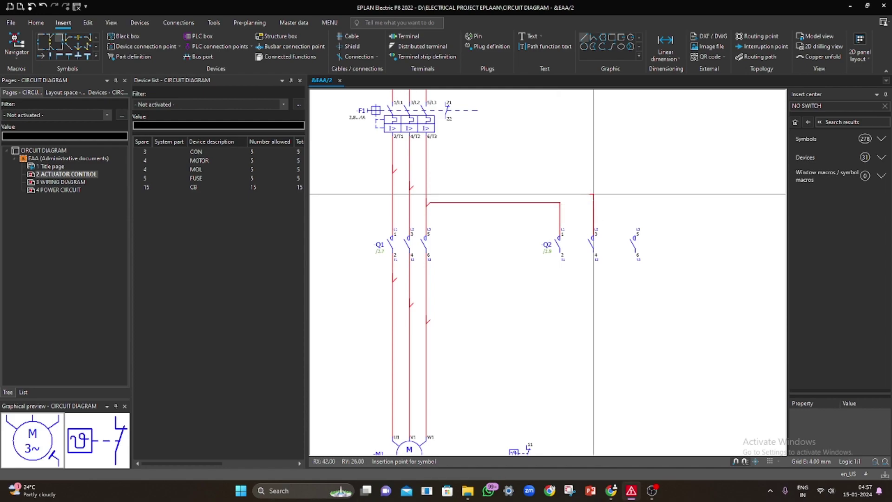
click(593, 186)
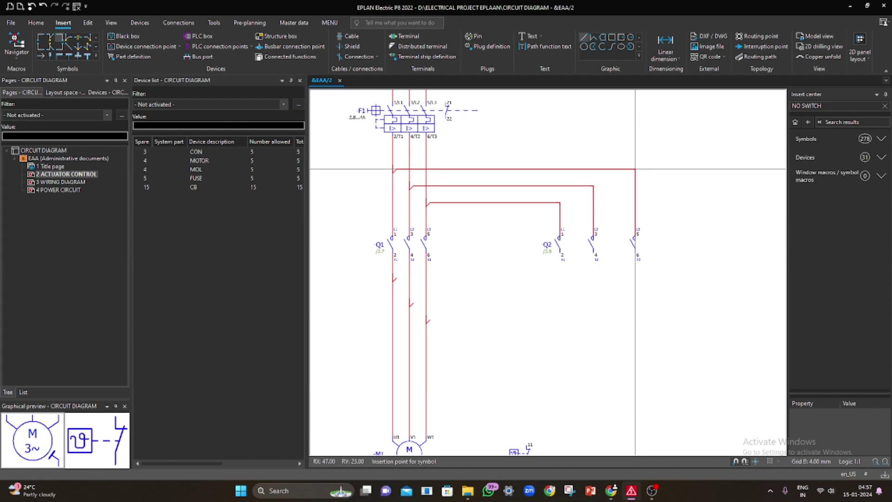
click(635, 170)
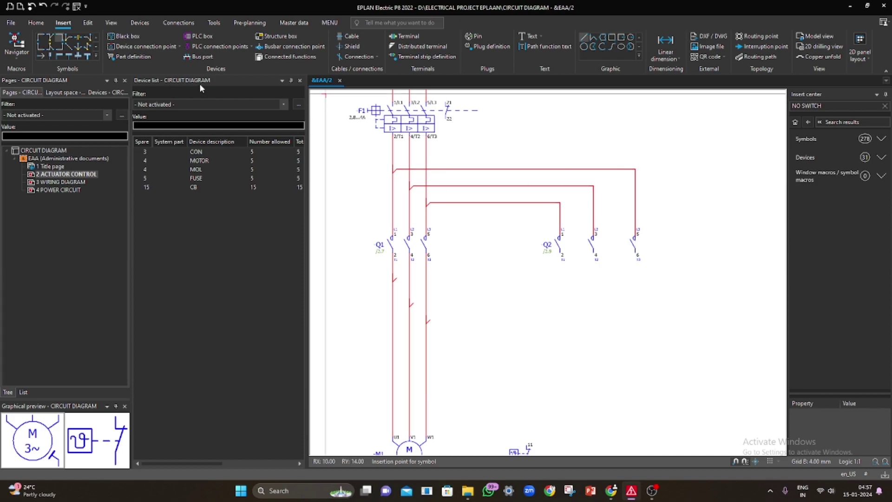
Step: Connect Q2's terminals 2, 4 and 6 to the lower T-nodes of the first, second and third motor wires with corner connections
click(58, 46)
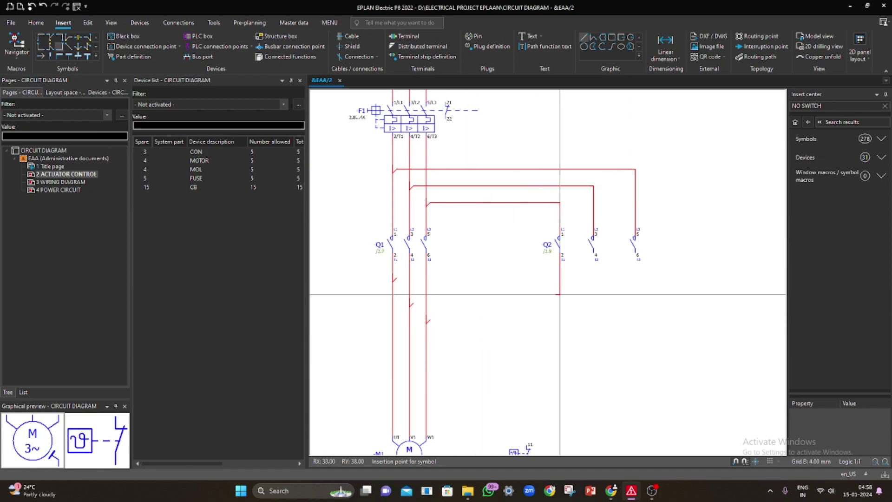
click(560, 278)
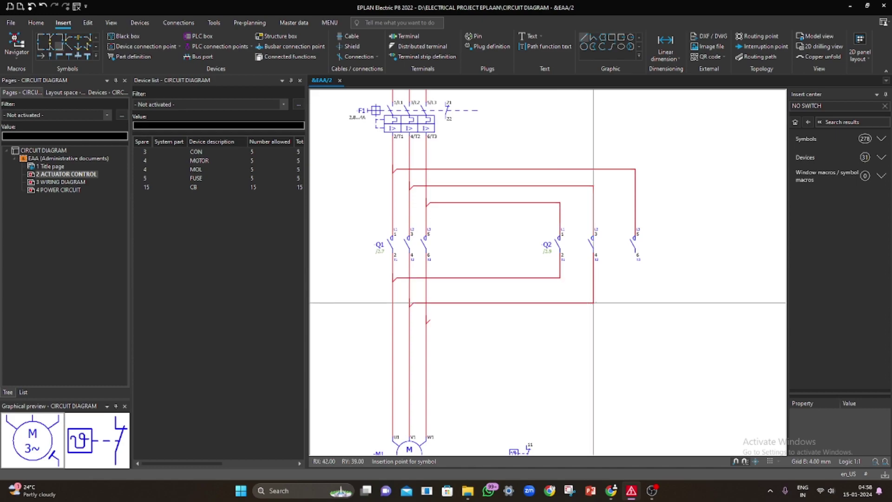
click(593, 303)
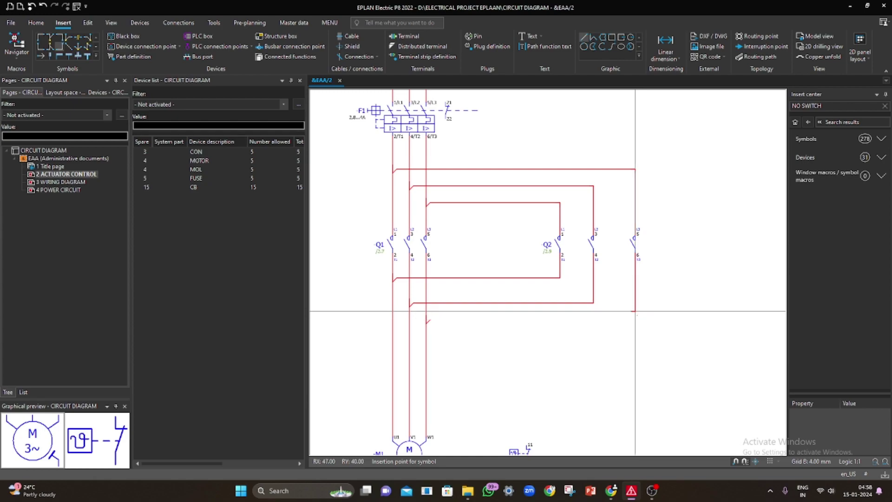
click(635, 319)
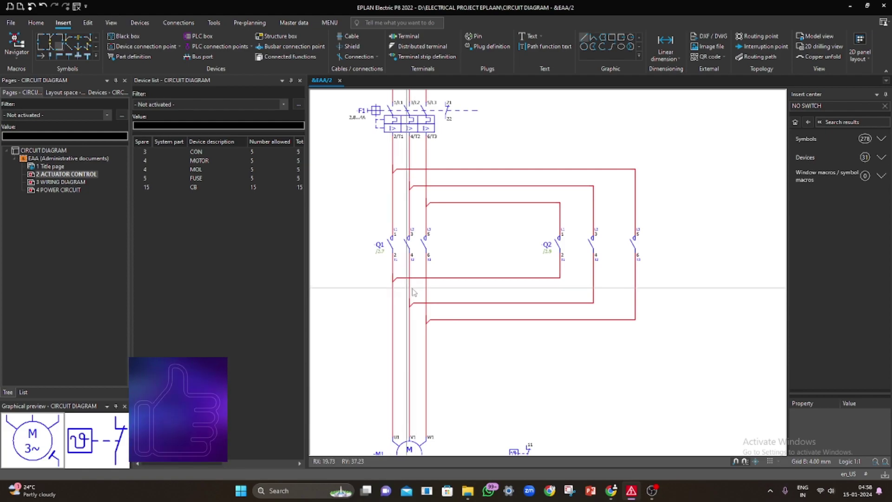
Step: Move the contact image of coil Q1 down so it sits clear below the coil symbol
scroll(465, 241, down, 3)
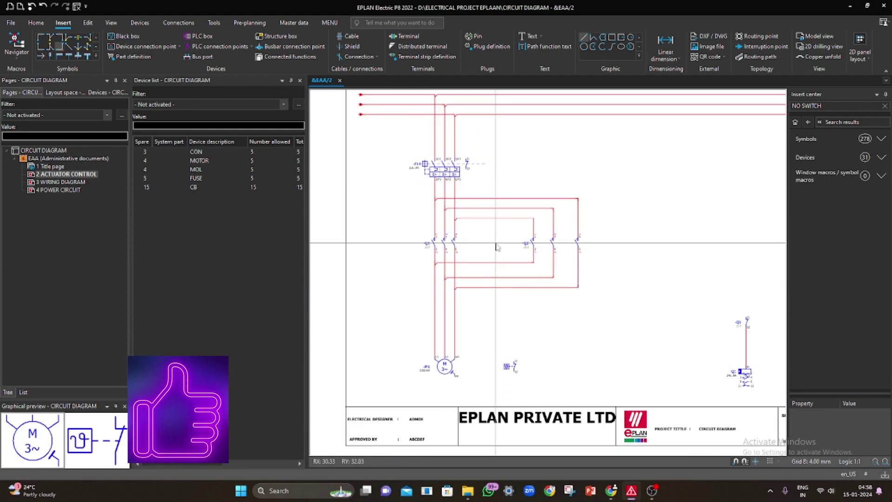
middle_drag(431, 236, 426, 236)
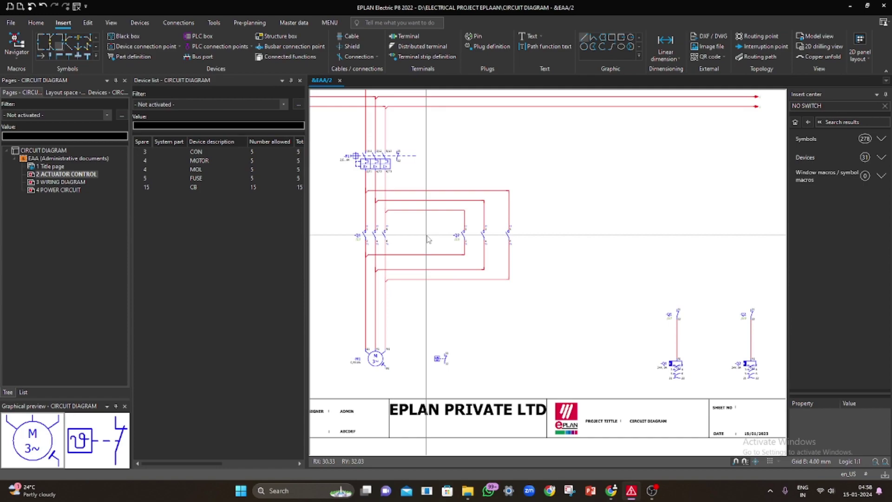
scroll(681, 348, up, 5)
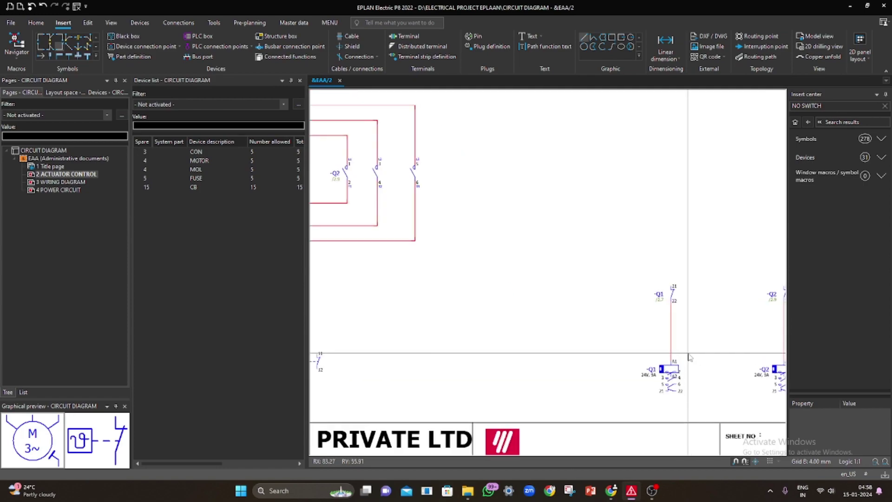
middle_drag(678, 346, 566, 266)
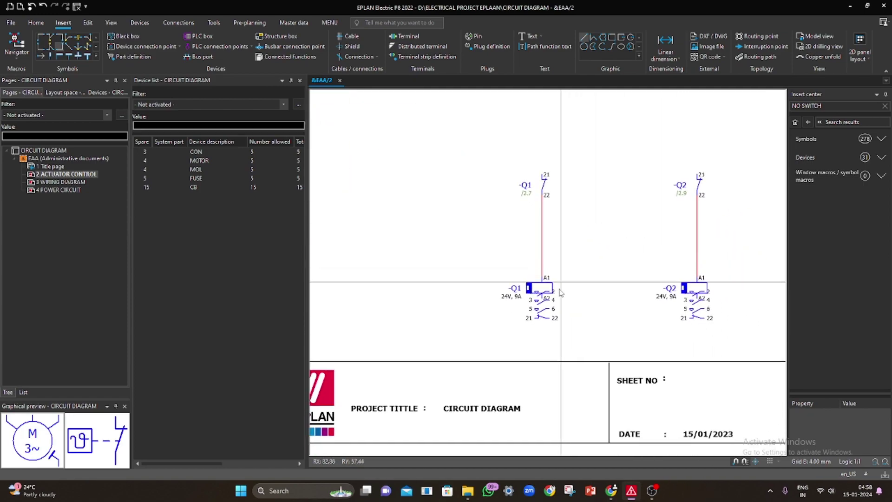
click(537, 296)
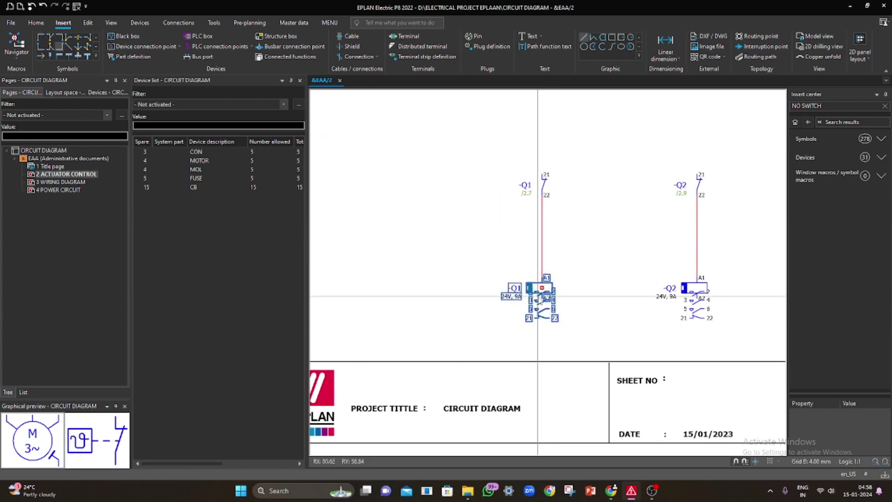
key(ctrl+b)
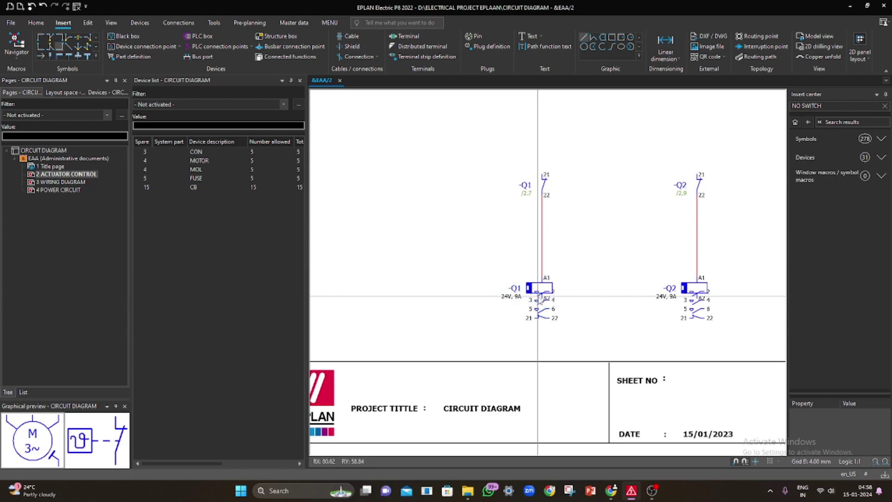
click(540, 307)
drag(540, 307, 542, 329)
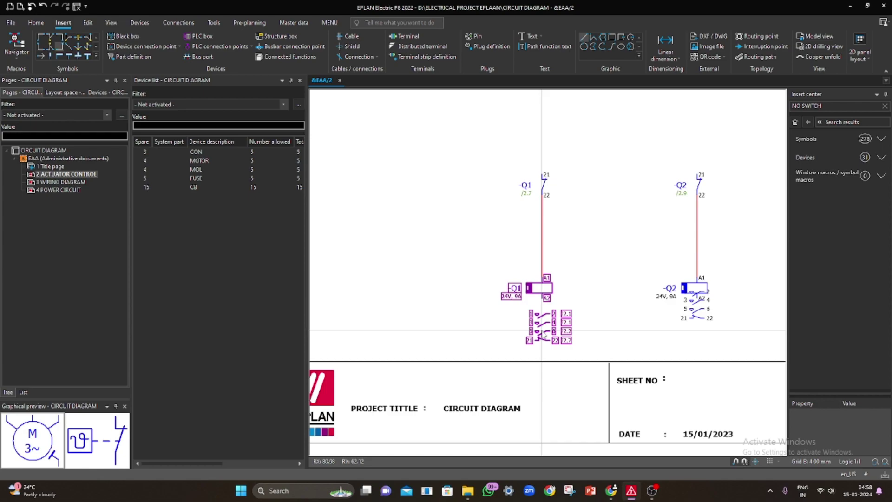
Step: Move the contact image of coil Q2 down, clear of its coil symbol
click(699, 309)
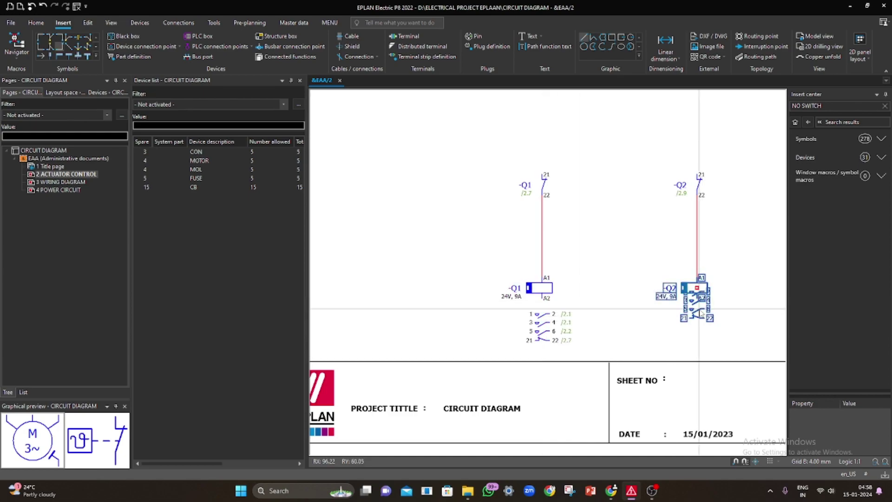
key(ctrl+b)
click(695, 313)
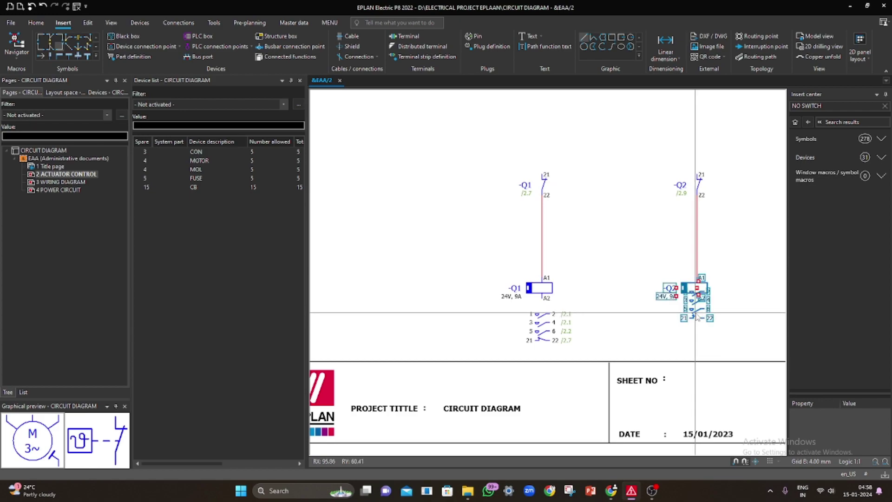
drag(694, 309, 697, 347)
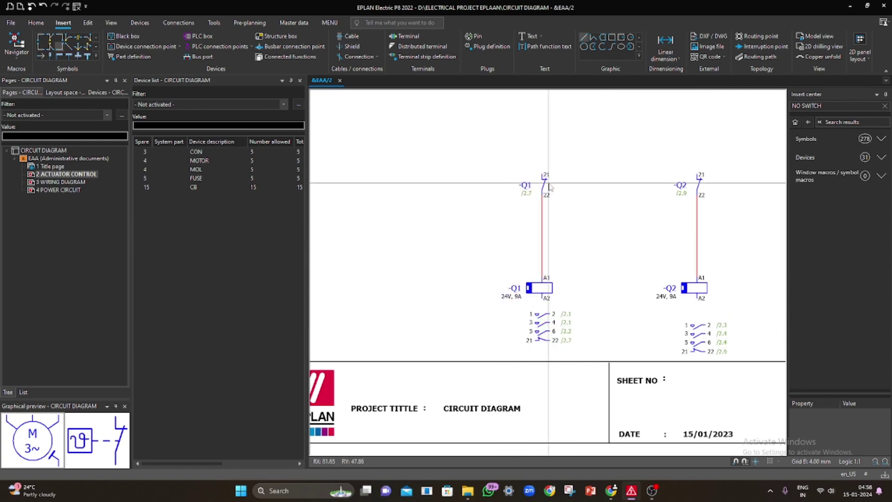
Step: Compare the contact cross-references under coils Q1 and Q2 with their main contacts in the motor circuit
middle_drag(394, 183, 785, 299)
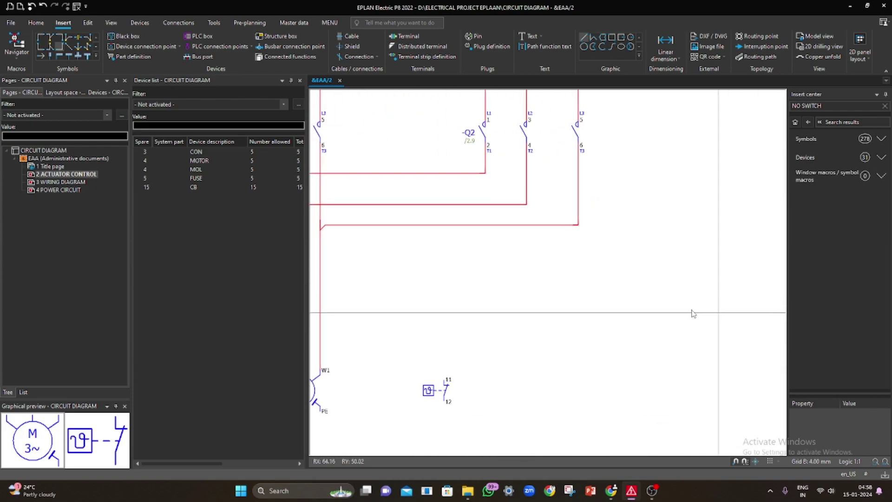
scroll(430, 251, down, 1)
middle_drag(397, 217, 500, 236)
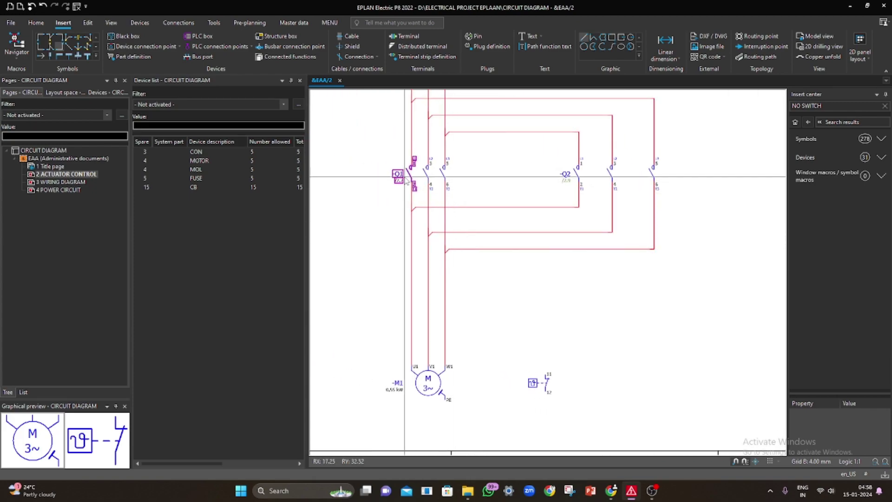
middle_drag(666, 319, 321, 273)
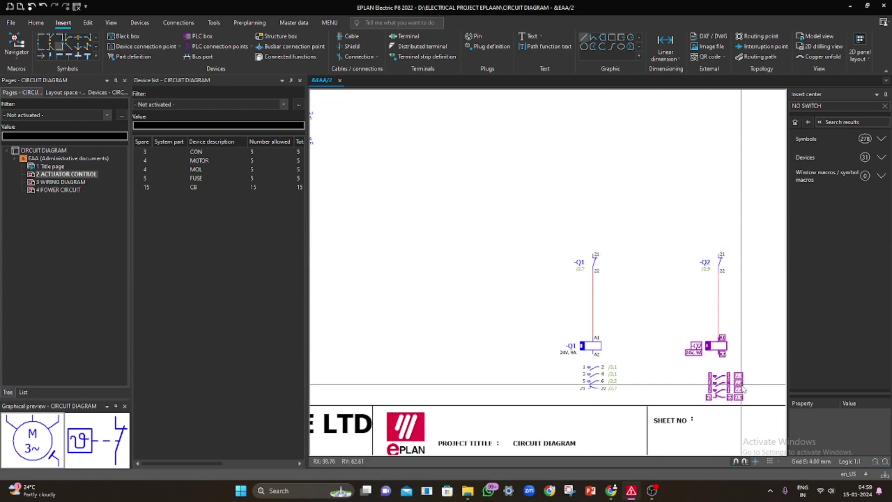
middle_drag(467, 344, 783, 449)
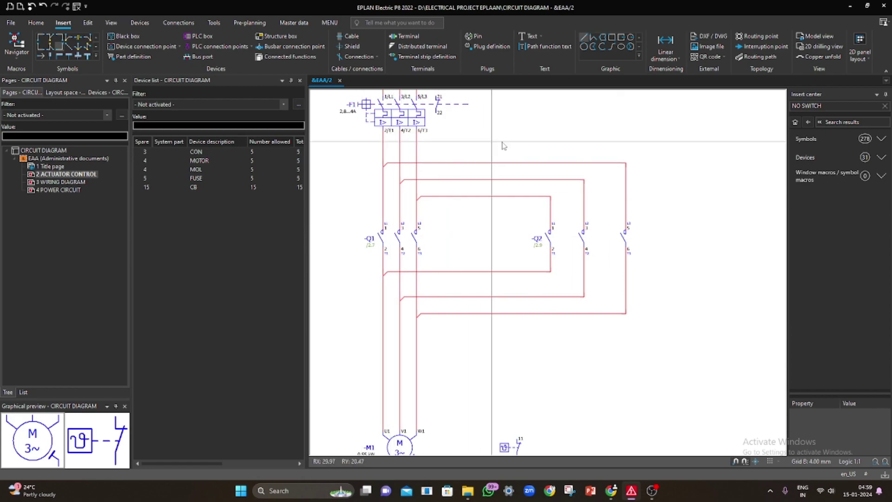
middle_drag(726, 338, 420, 219)
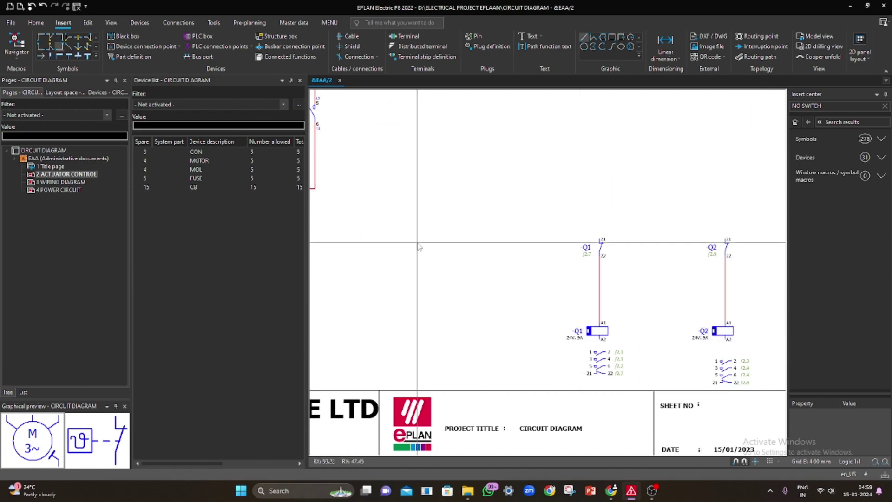
Step: Raise the contact image of coil Q2 slightly to bring it roughly level with that of Q1
click(738, 376)
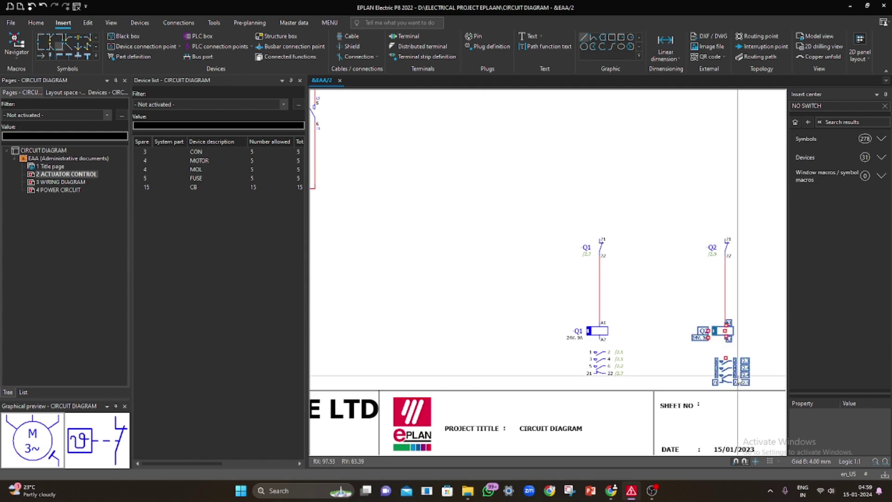
double_click(737, 374)
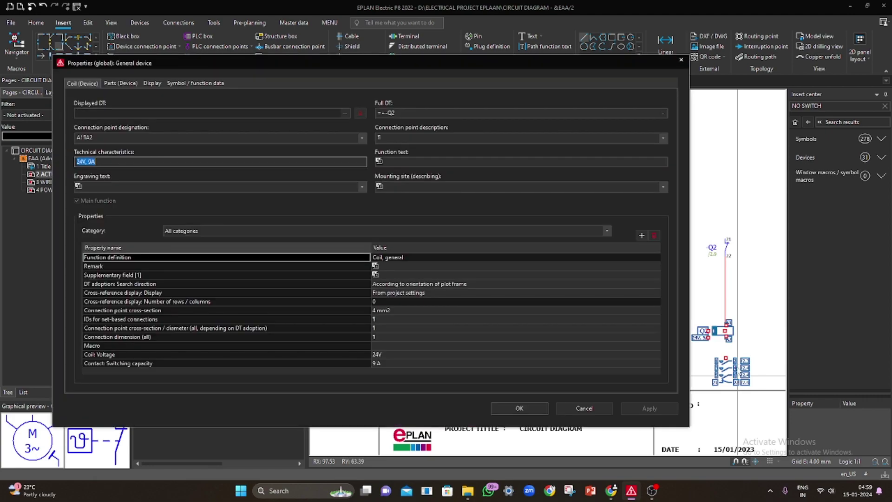
click(681, 60)
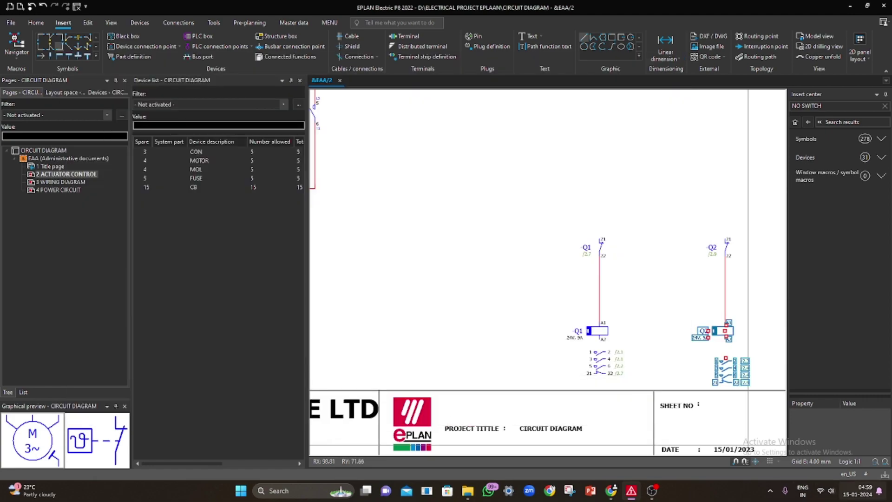
drag(743, 375, 744, 366)
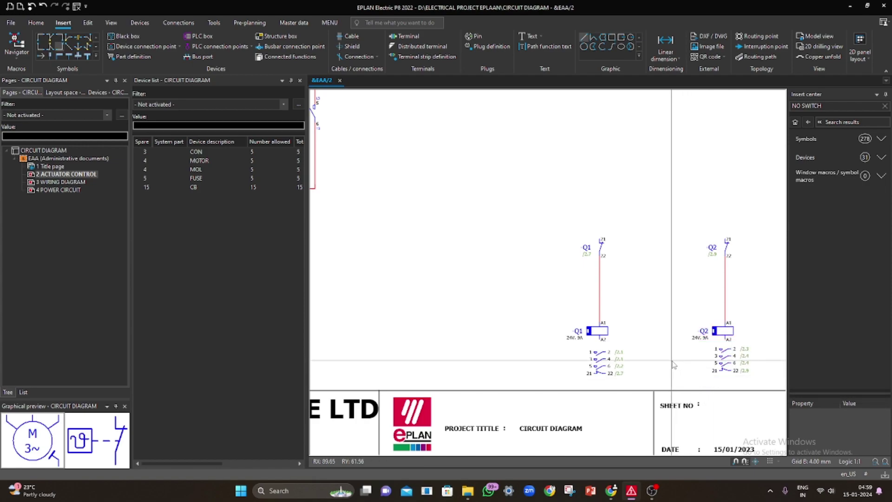
Step: Copy the motor overload device F1 with its contacts and close the device list
scroll(674, 364, down, 5)
middle_drag(564, 167, 569, 286)
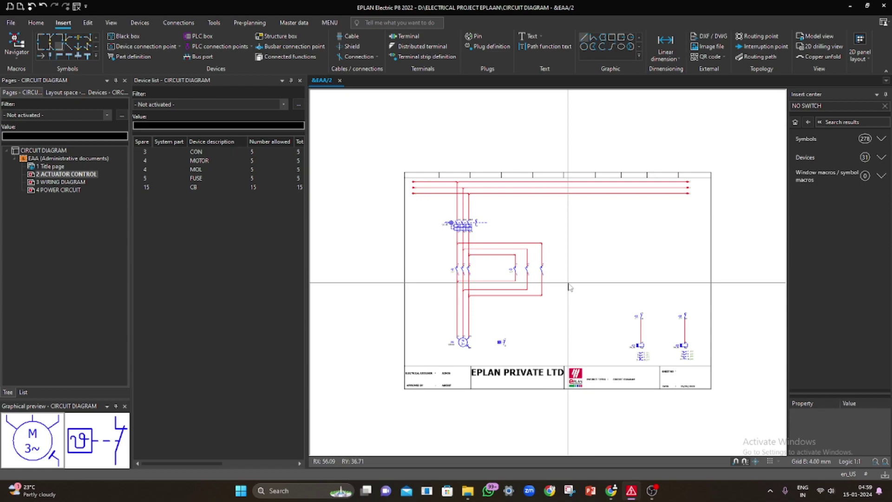
scroll(485, 262, up, 2)
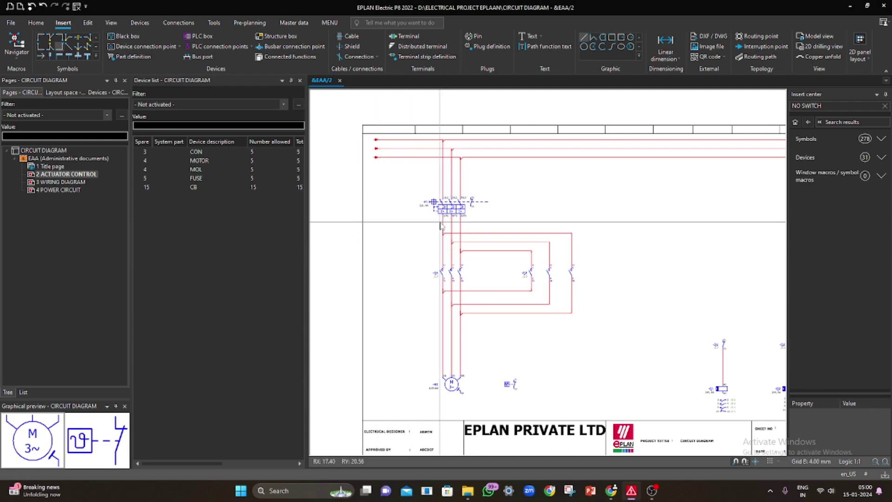
scroll(403, 176, up, 4)
drag(374, 143, 569, 237)
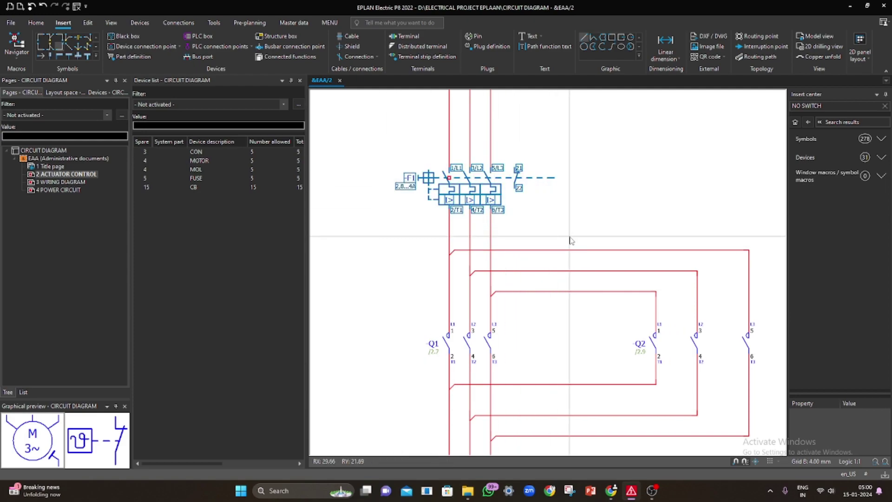
key(ctrl+v)
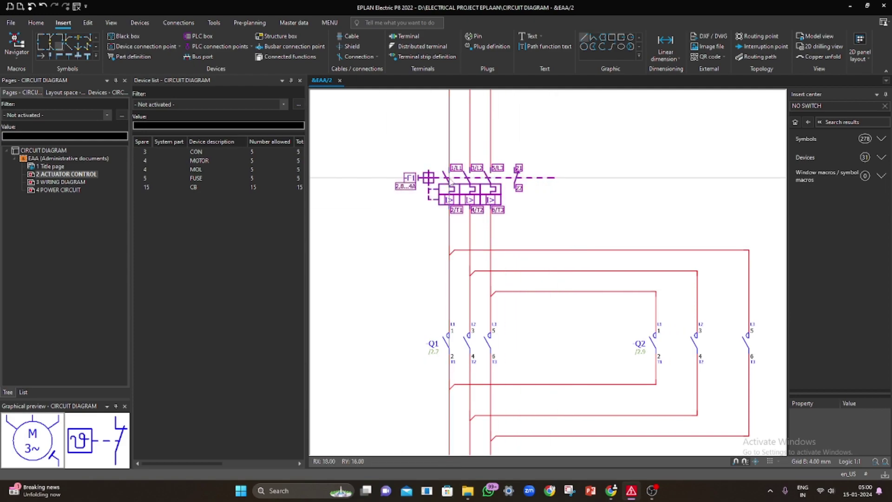
click(428, 177)
click(300, 80)
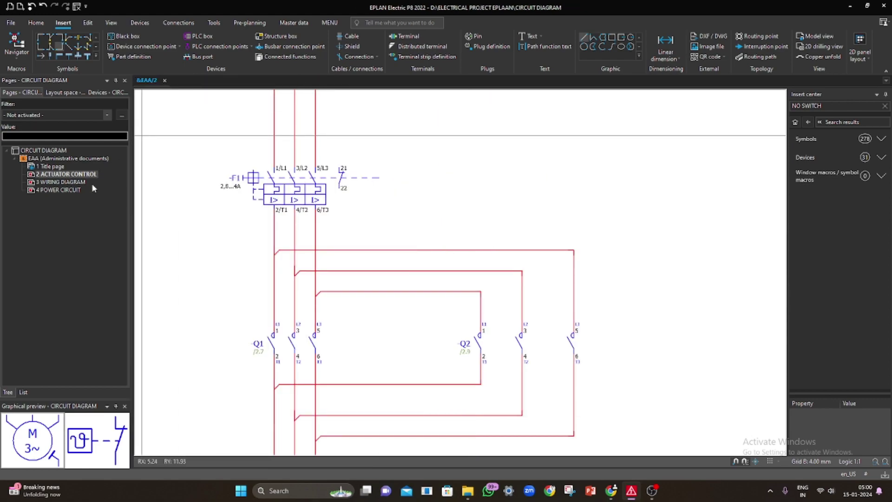
Step: Paste F1 near the upper left of the 3 WIRING DIAGRAM page, using the insertion mode "Do not modify"
click(74, 182)
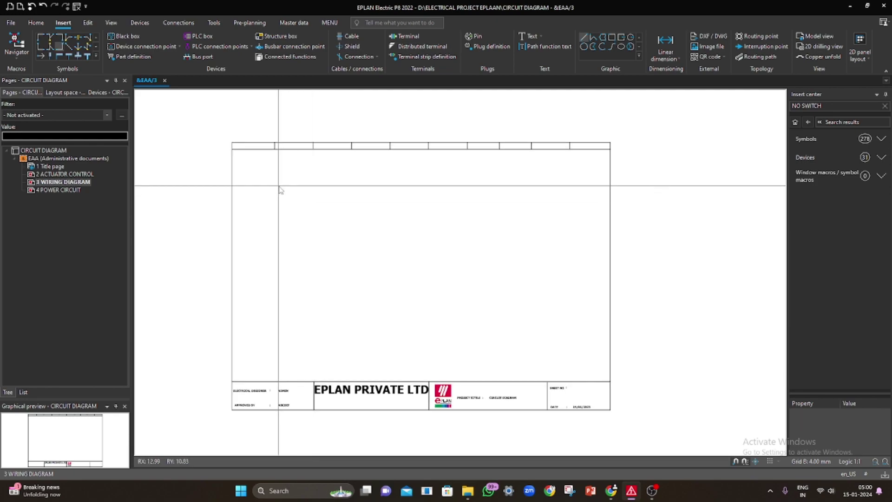
right_click(273, 180)
click(259, 170)
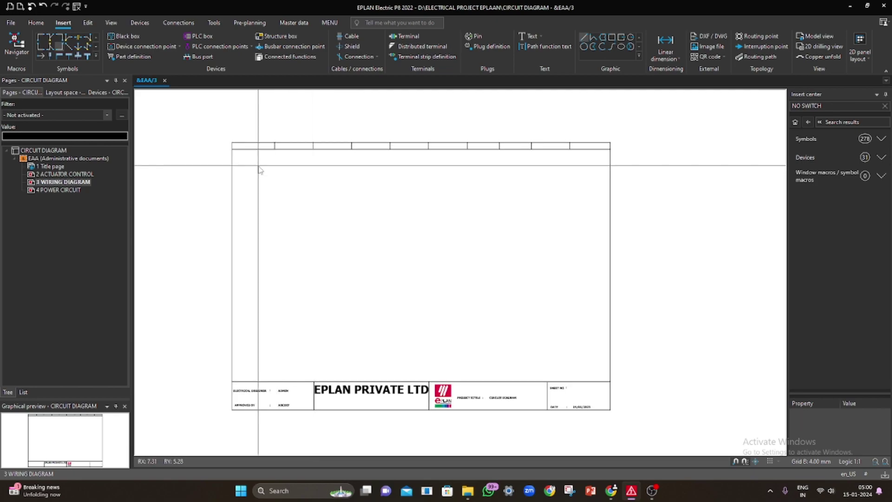
right_click(259, 170)
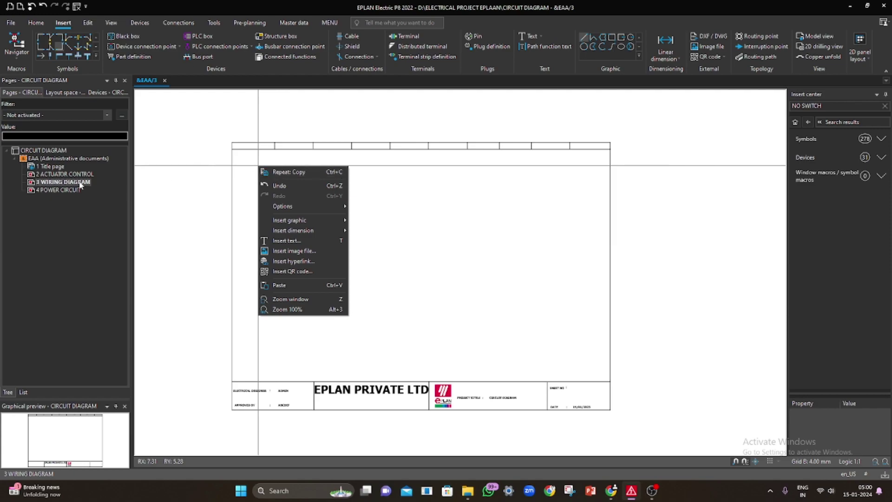
click(387, 216)
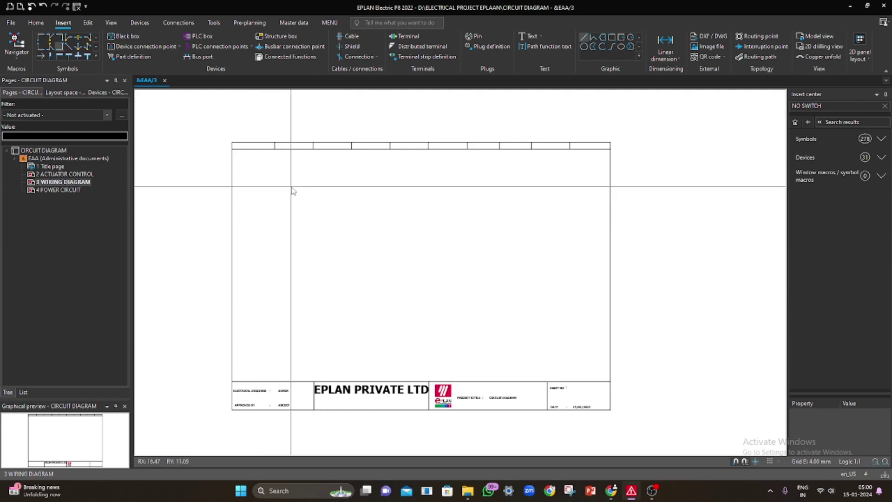
key(ctrl+v)
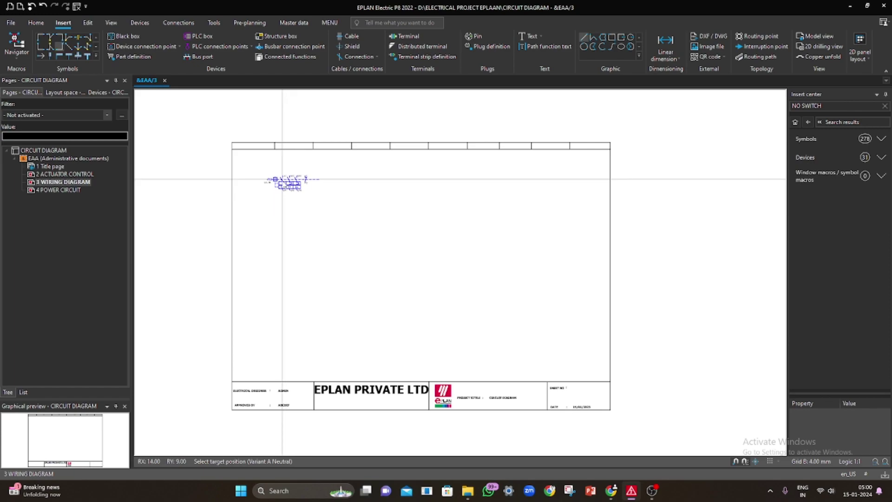
click(282, 179)
click(576, 186)
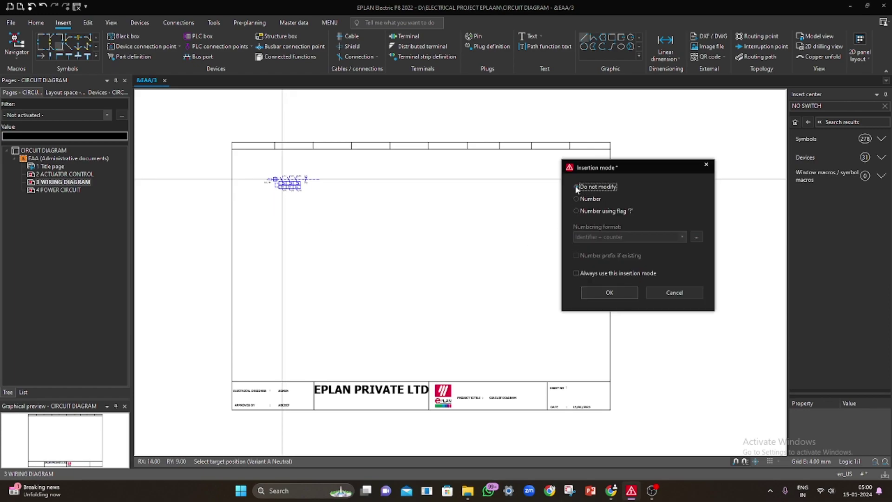
click(609, 292)
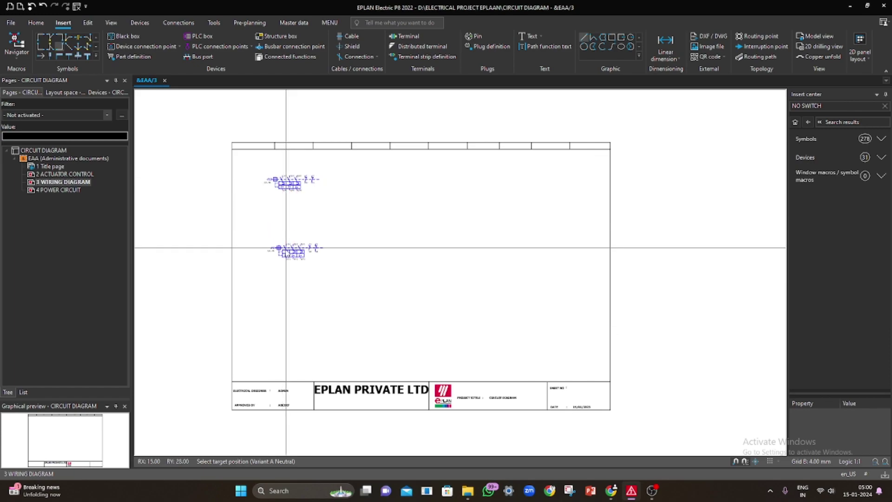
key(Escape)
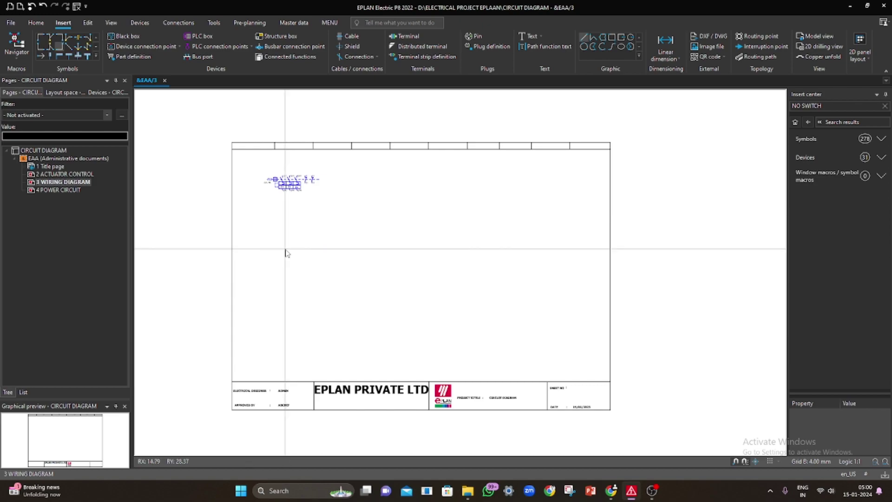
Step: Examine the pasted F1 and return to the 2 ACTUATOR CONTROL page to view the whole schematic
scroll(278, 173, up, 4)
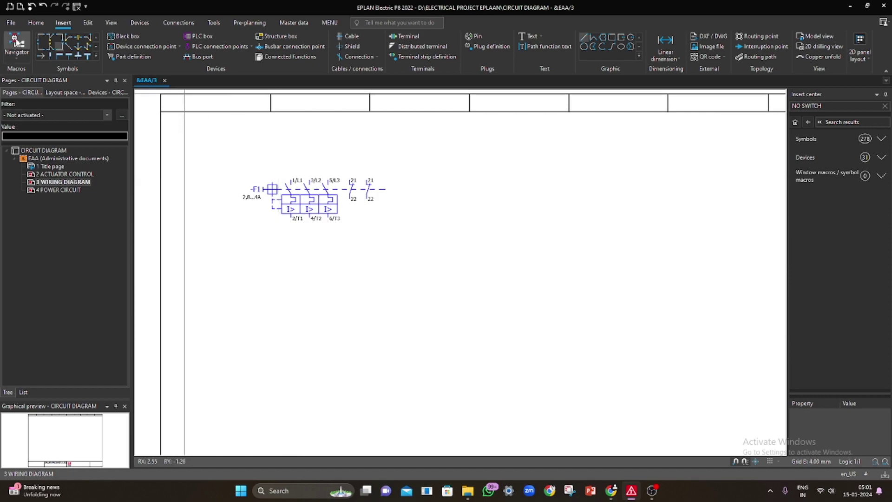
click(78, 175)
scroll(527, 296, down, 6)
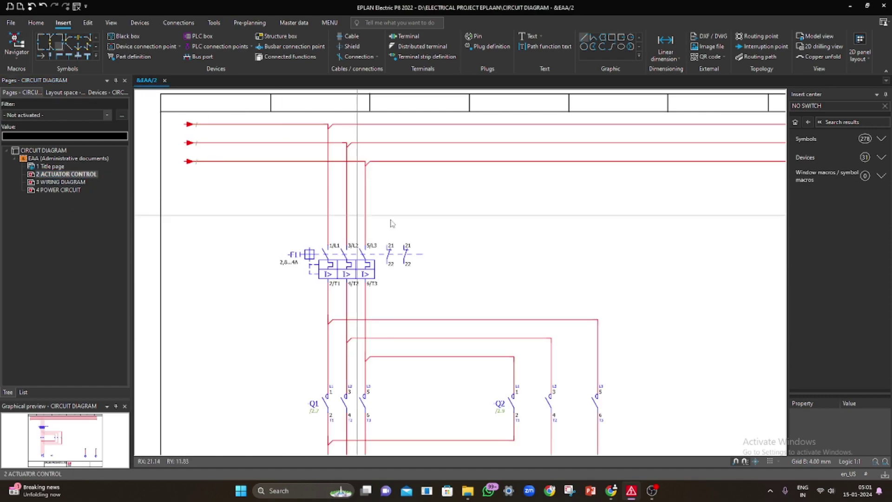
scroll(521, 301, up, 3)
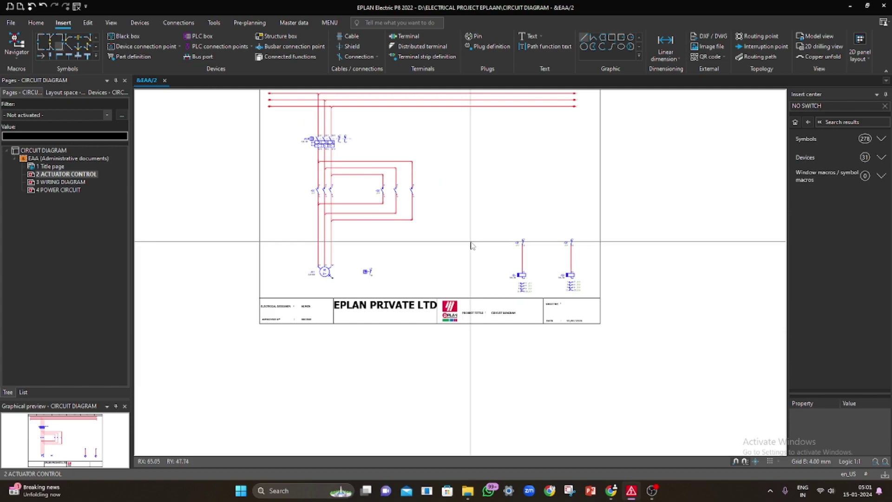
Step: Copy the contactor coil Q1 with its contact image on the 2 ACTUATOR CONTROL page
middle_drag(481, 285, 436, 235)
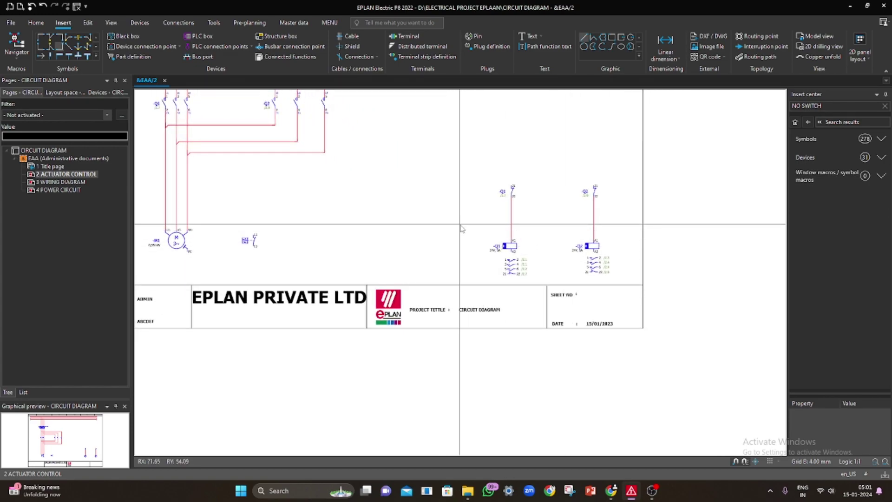
drag(463, 200, 543, 281)
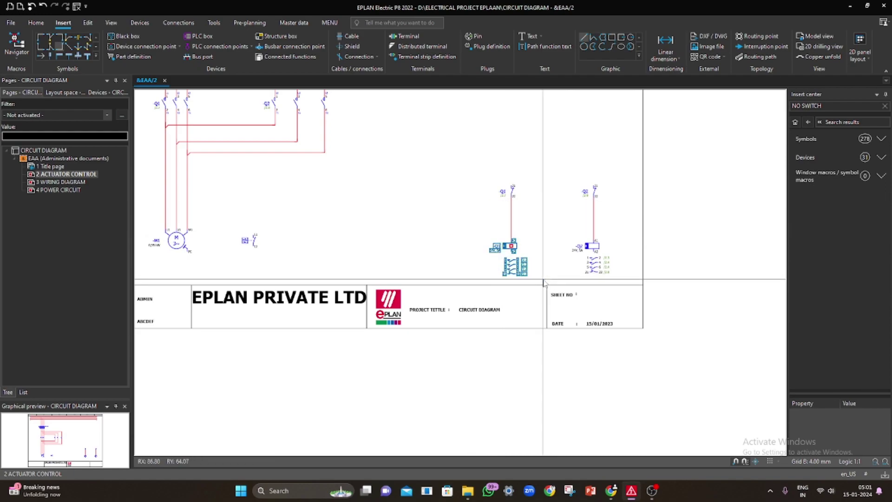
key(ctrl+c)
Step: Paste coil Q1 below F1 on the 3 WIRING DIAGRAM page, using the insertion mode "Do not modify", and end the placement
click(78, 184)
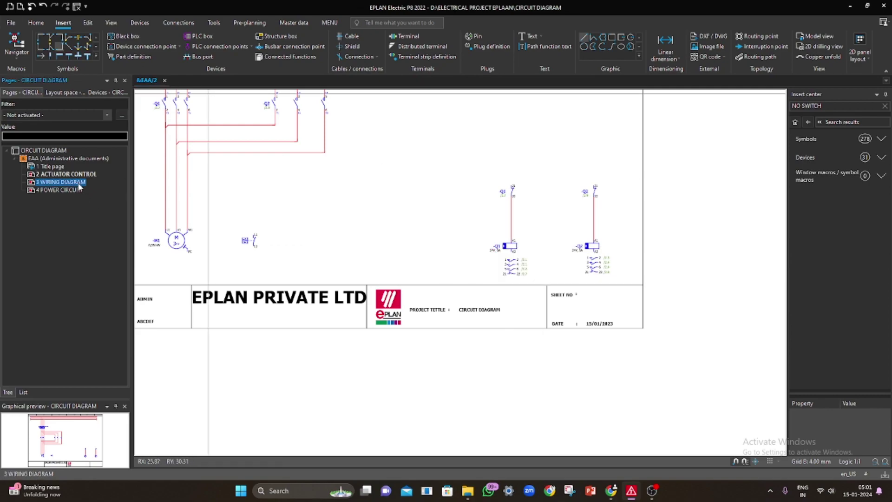
double_click(79, 184)
scroll(292, 190, down, 2)
middle_drag(276, 178, 372, 339)
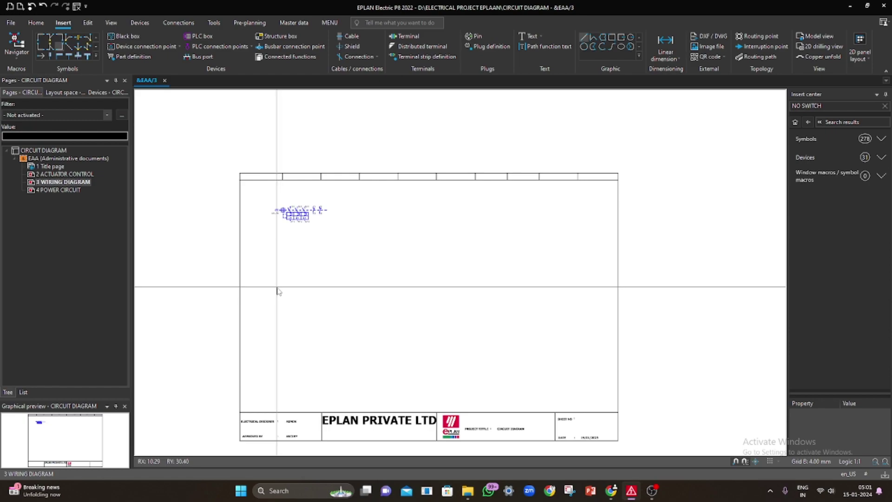
key(ctrl+v)
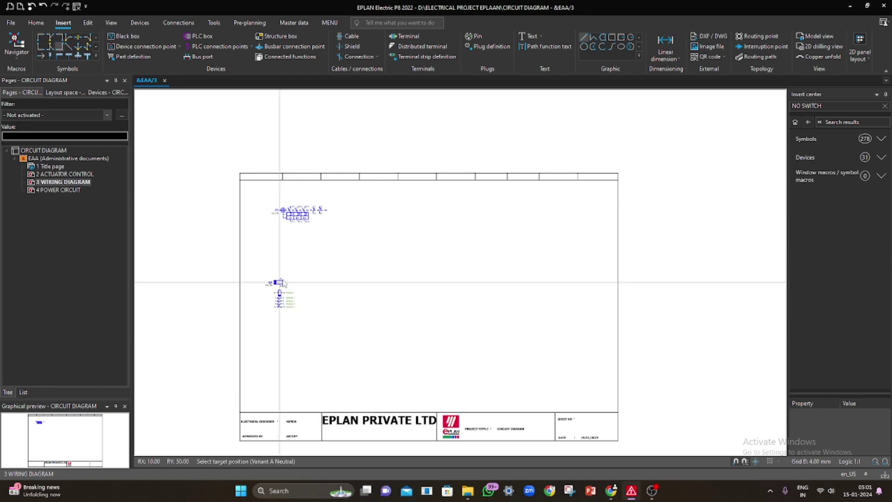
click(283, 282)
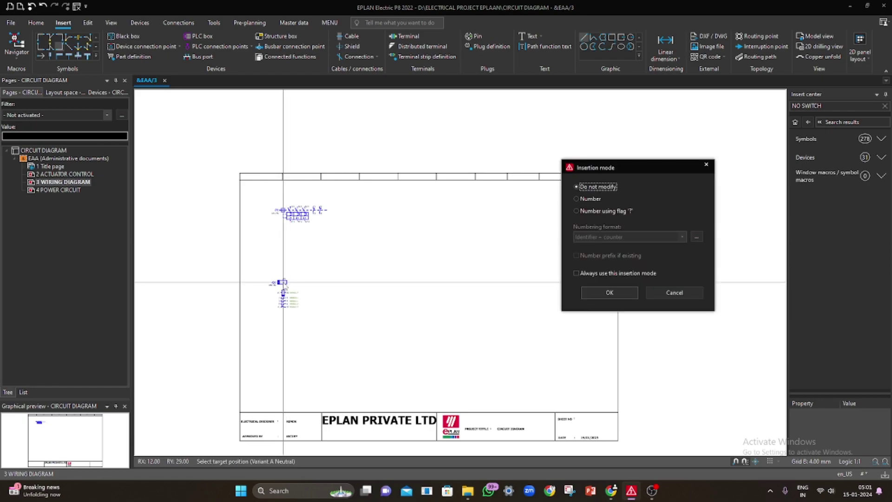
click(609, 292)
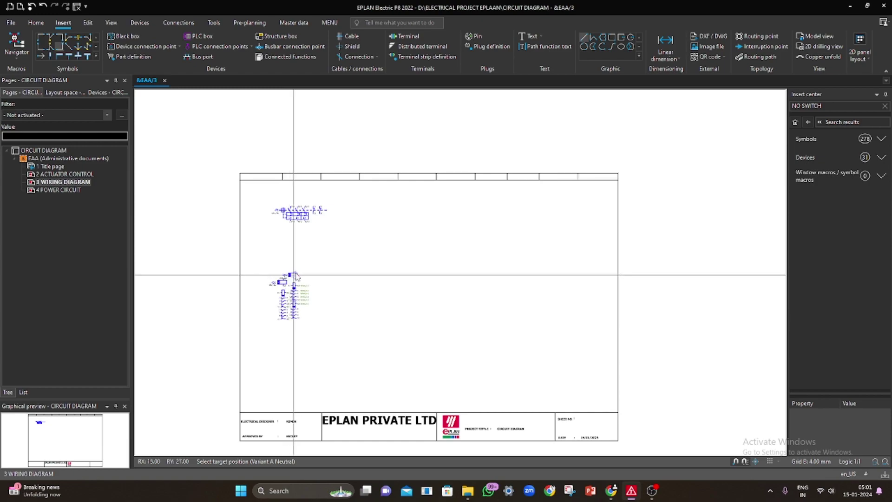
scroll(307, 296, up, 5)
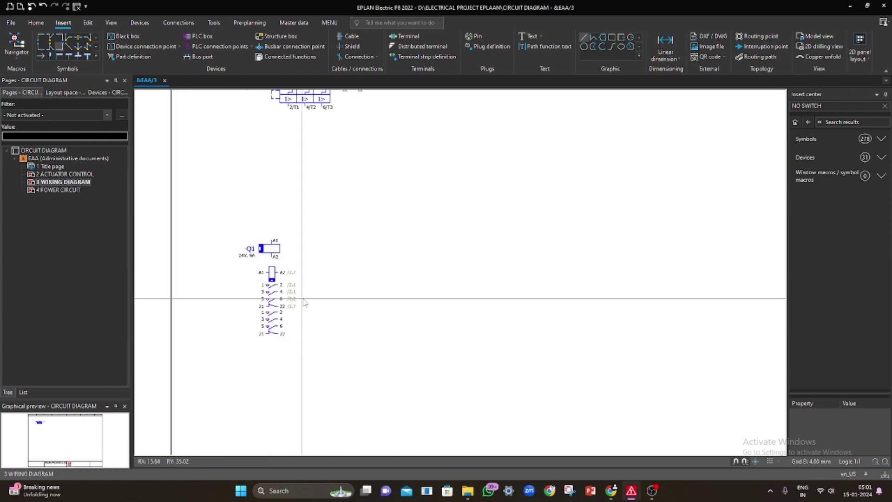
click(275, 325)
click(340, 228)
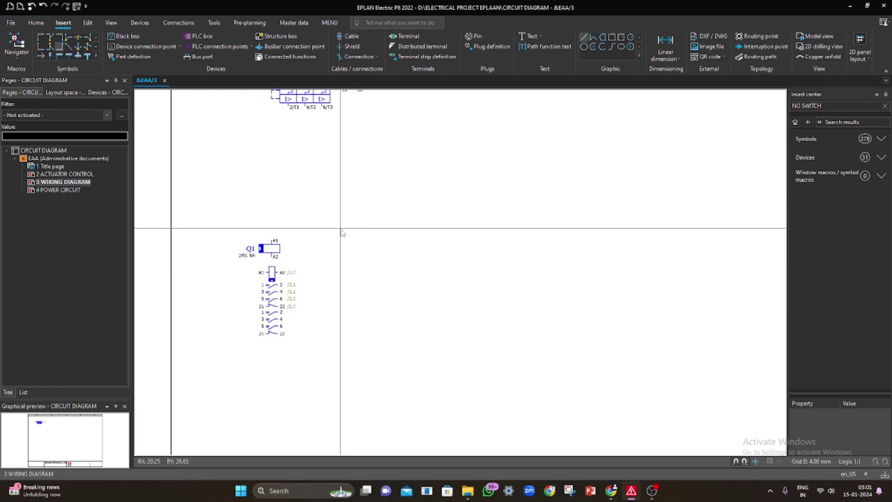
Step: Return to the 2 ACTUATOR CONTROL page and copy the contactor coil Q2 with its contact image
scroll(161, 170, down, 3)
click(65, 174)
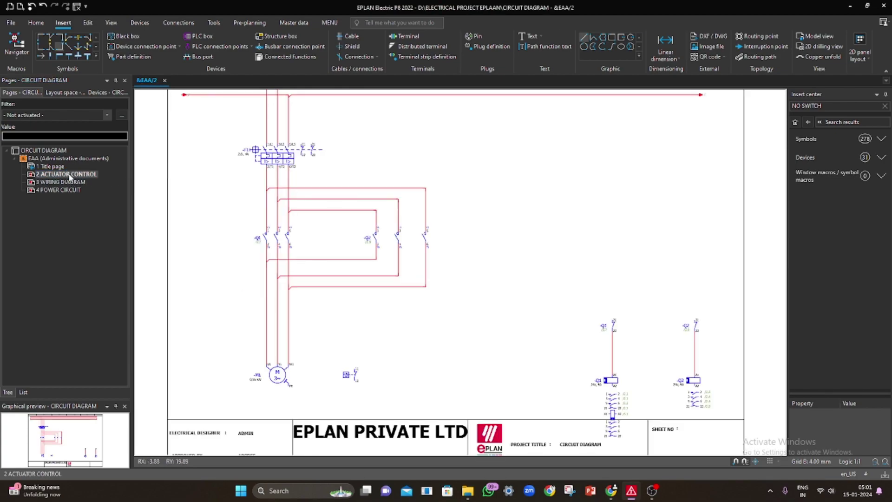
scroll(508, 249, down, 2)
scroll(541, 354, up, 4)
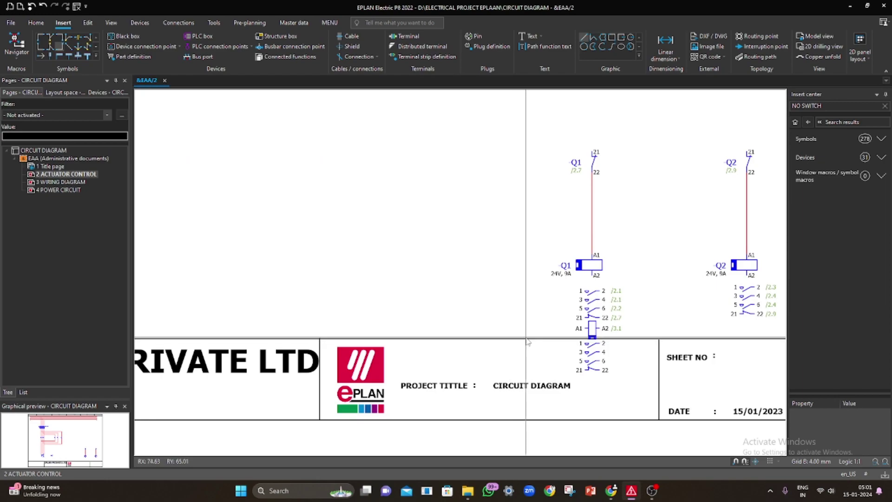
scroll(658, 325, down, 2)
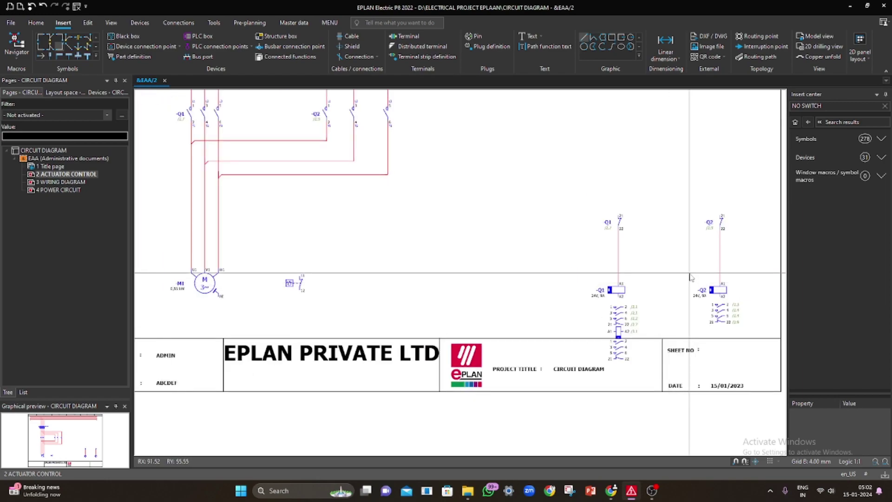
drag(681, 276, 756, 340)
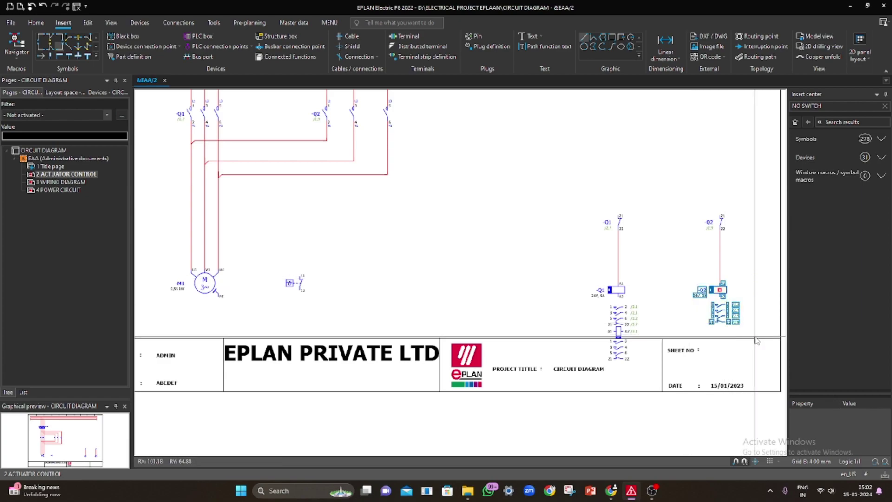
key(ctrl+x)
Step: Paste coil Q2 beside Q1 on the 3 WIRING DIAGRAM page, level with it, using the insertion mode "Do not modify"
click(55, 182)
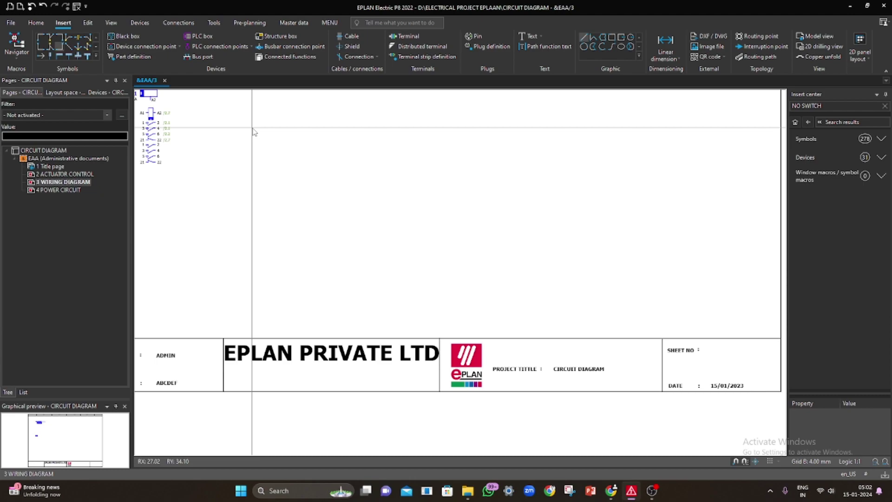
middle_drag(255, 132, 344, 241)
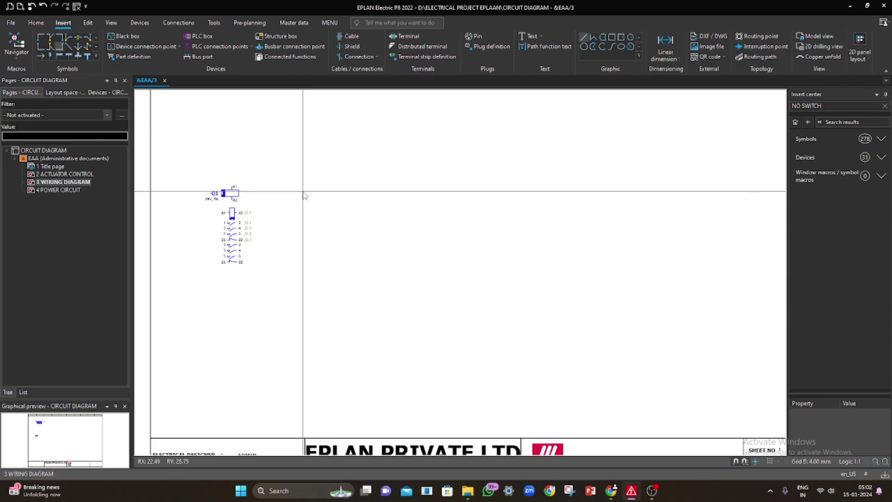
key(ctrl+v)
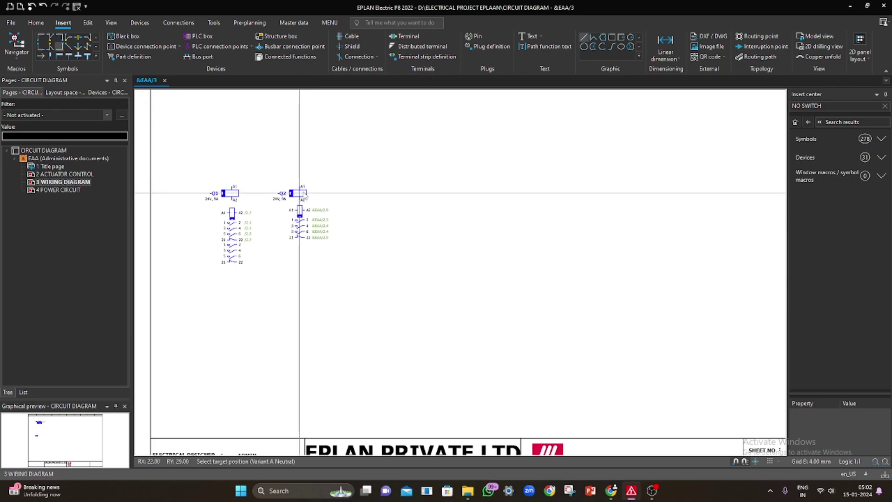
click(305, 192)
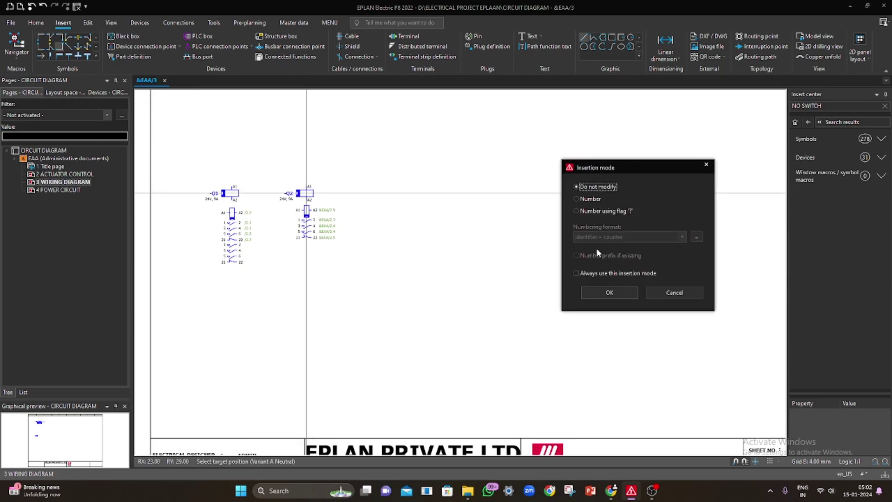
click(609, 292)
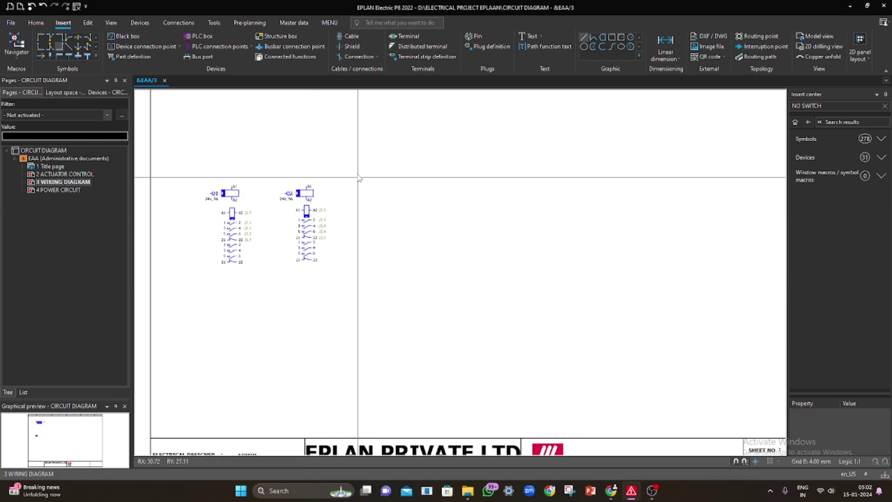
Step: Draw three equal vertical graphic lines upward from F1's input terminals 1/L1, 3/L2 and 5/L3
scroll(359, 182, down, 5)
scroll(293, 152, up, 5)
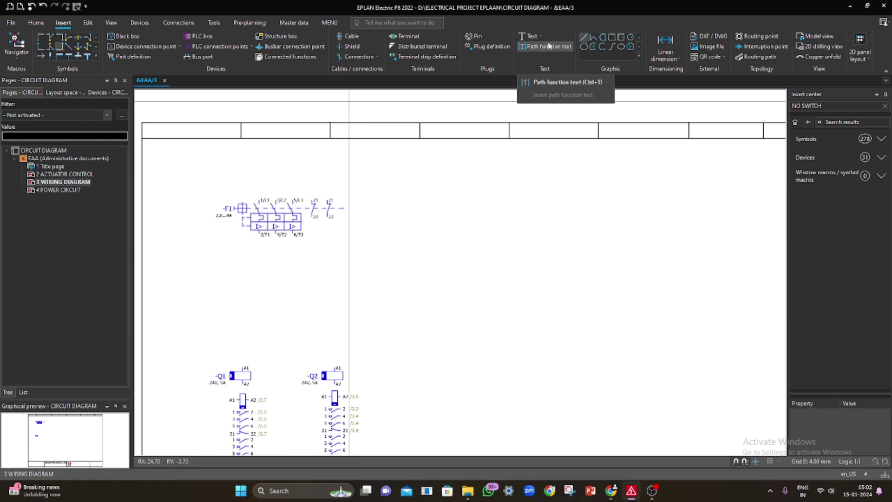
click(583, 37)
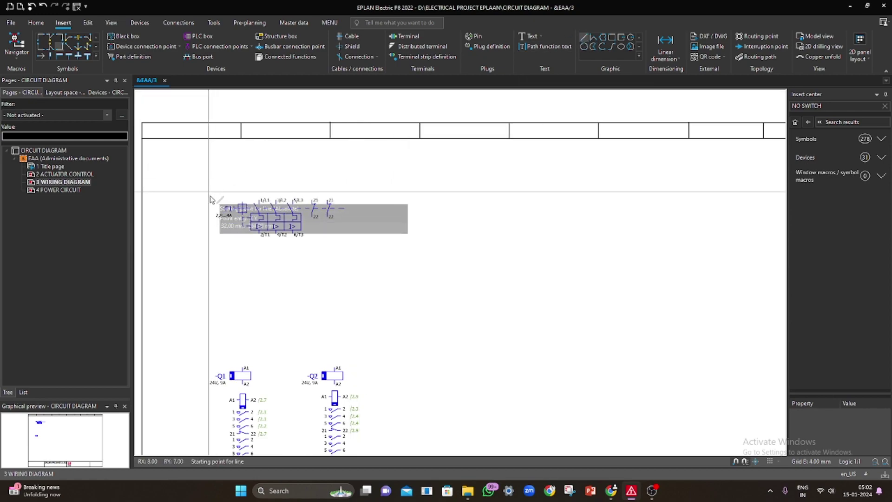
click(259, 199)
click(259, 149)
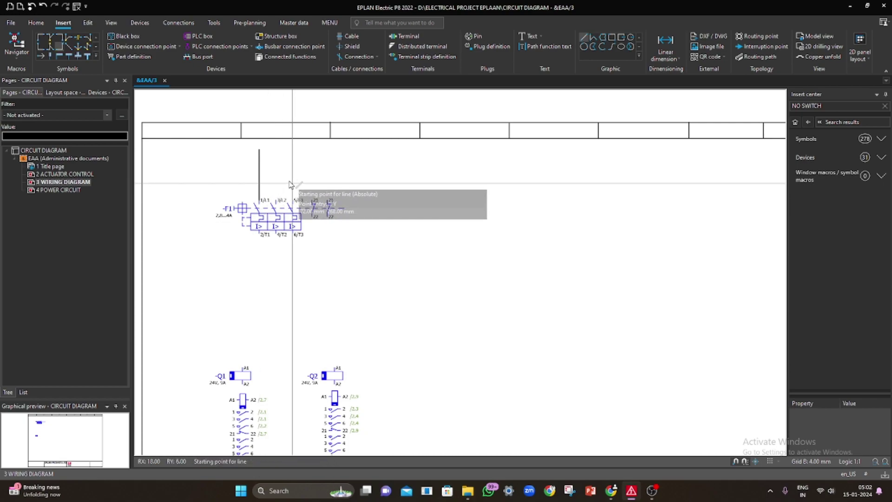
click(276, 200)
click(276, 149)
click(293, 200)
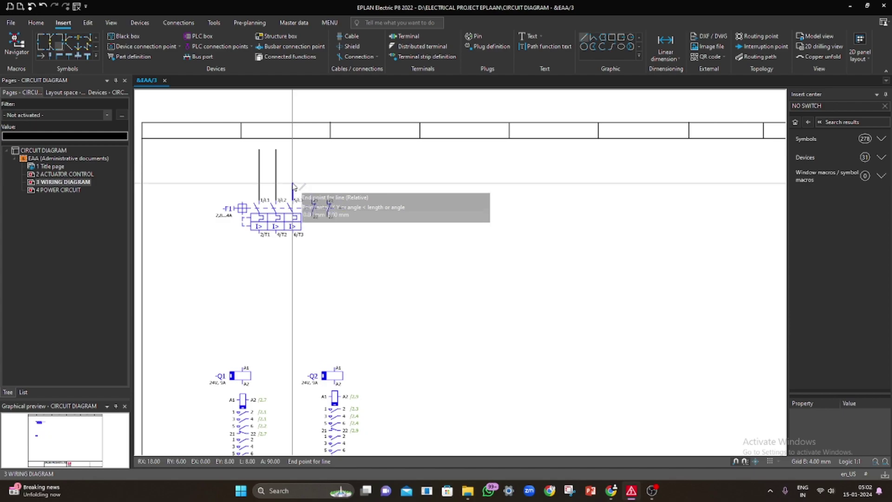
click(293, 149)
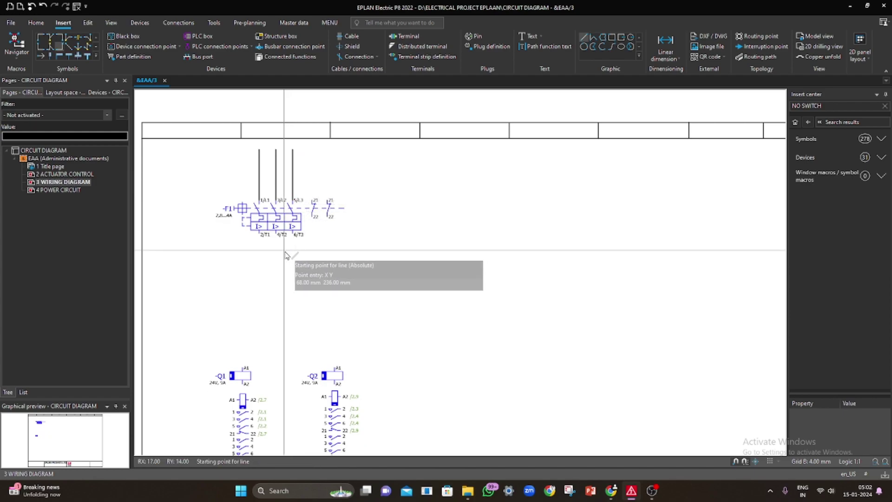
Step: Draw three equal vertical graphic lines downward from F1's output terminals 2/T1, 4/T2 and 6/T3
click(259, 233)
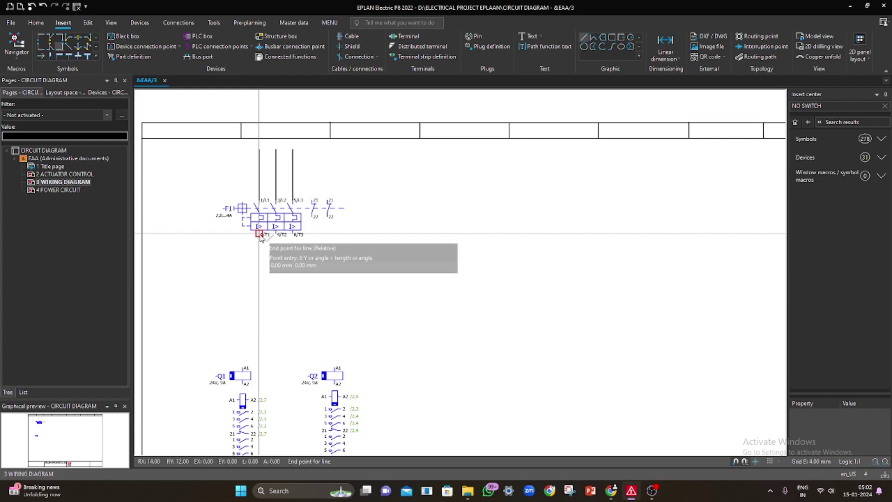
click(259, 267)
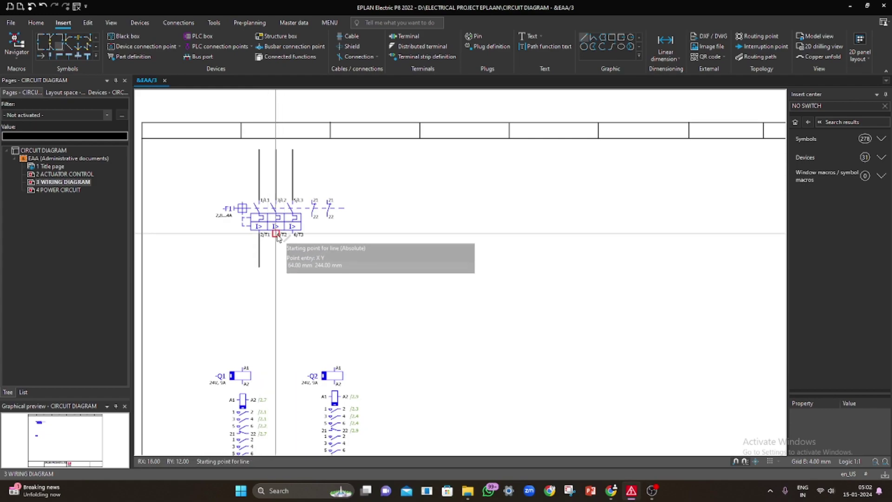
click(277, 235)
click(276, 267)
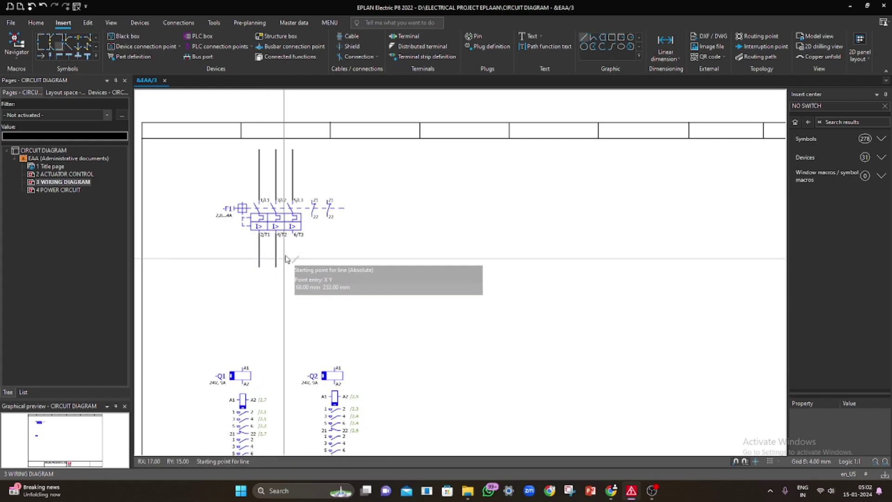
click(293, 235)
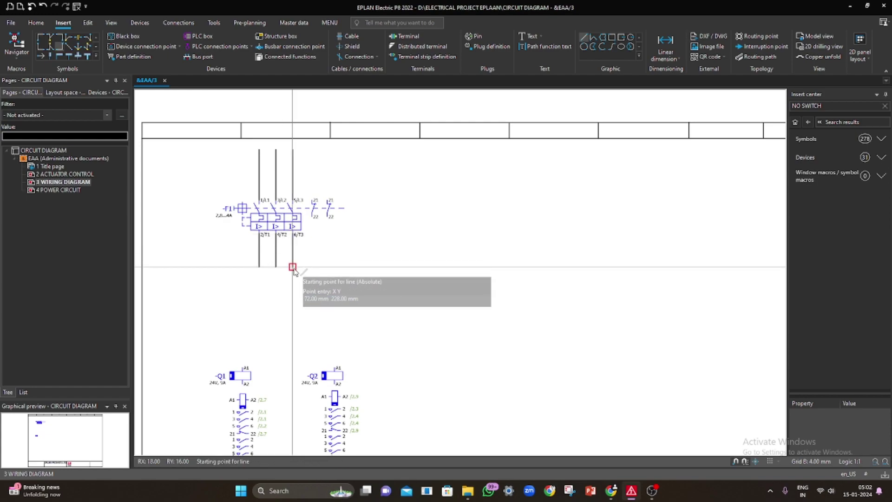
click(293, 267)
Step: Draw equal vertical graphic lines upward from terminal A1 of coils Q2 and Q1
click(334, 370)
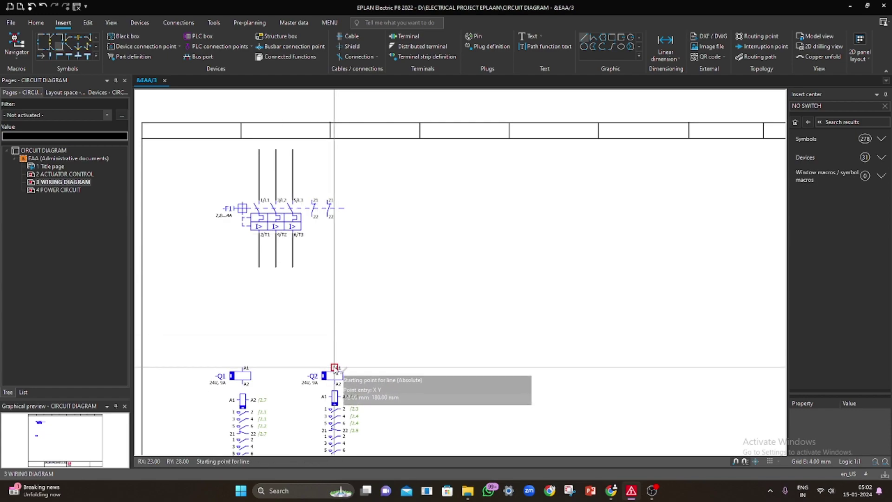
click(334, 325)
click(242, 369)
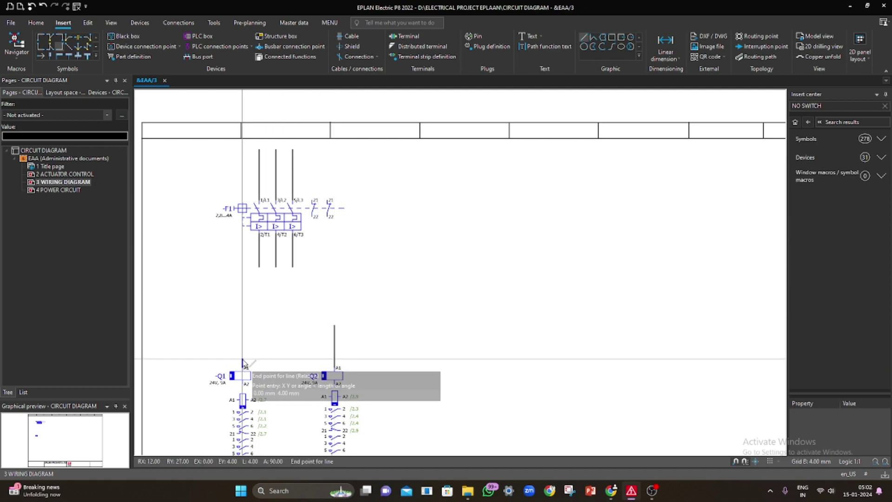
click(242, 325)
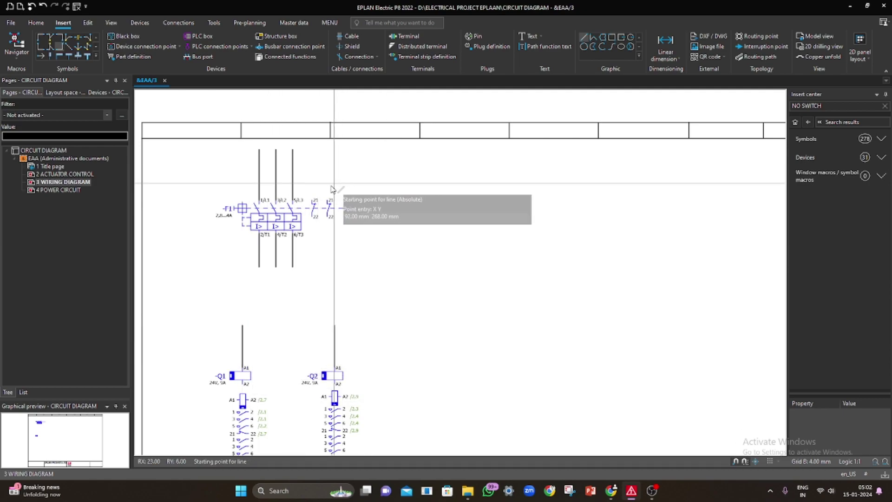
Step: Try to draw graphic lines upward from terminal 21 of F1's two auxiliary contacts
click(315, 204)
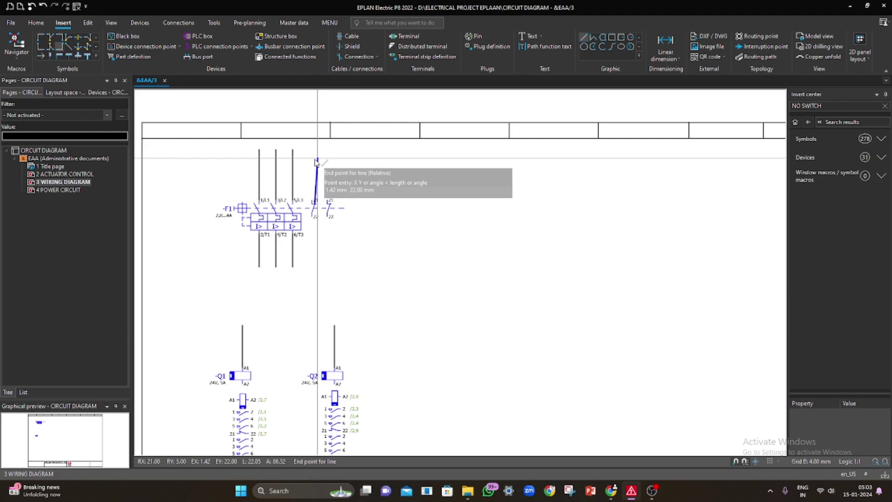
key(Escape)
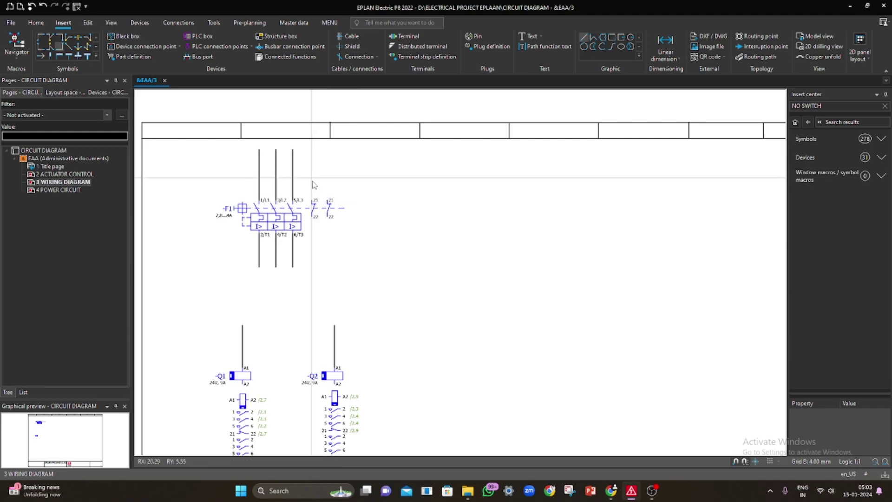
click(583, 38)
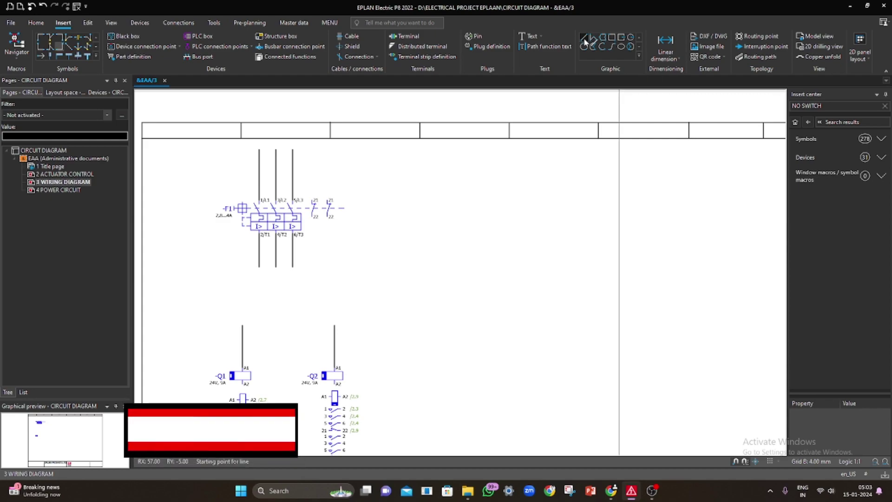
click(328, 203)
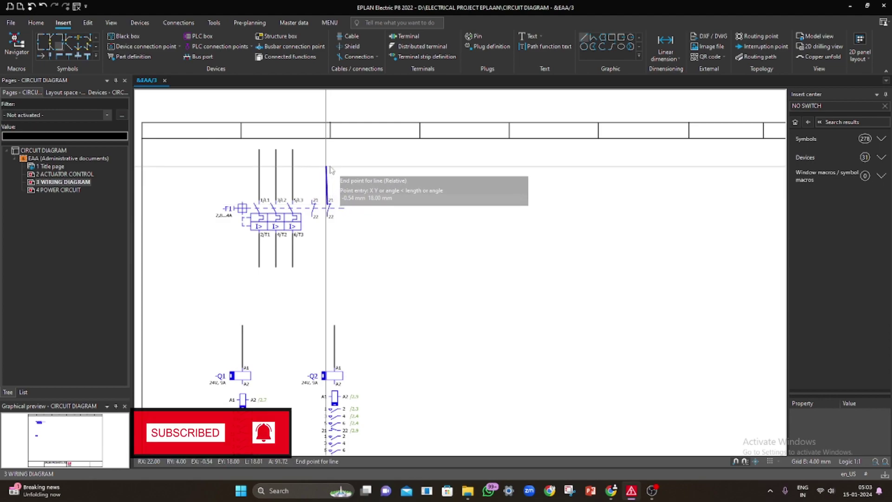
click(327, 199)
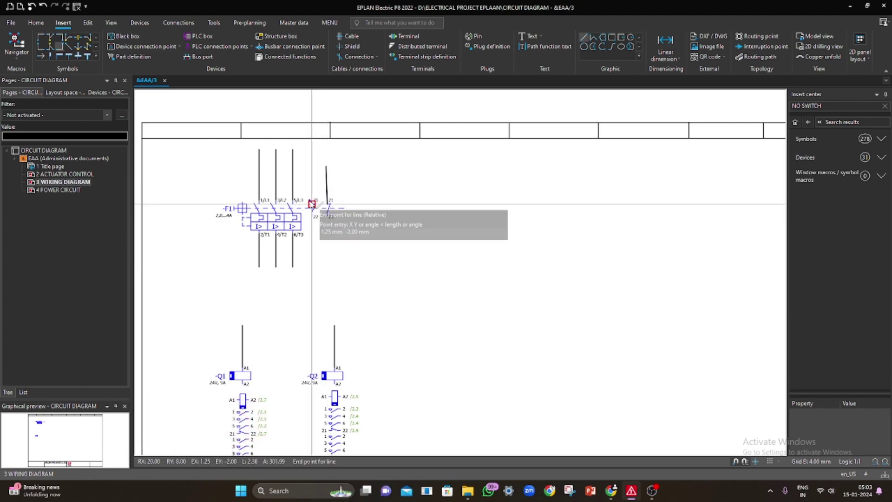
click(310, 200)
key(Escape)
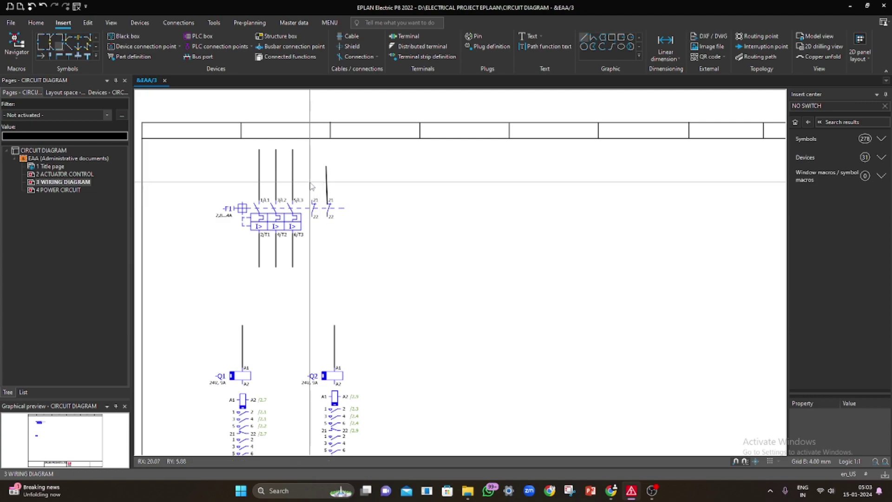
click(584, 36)
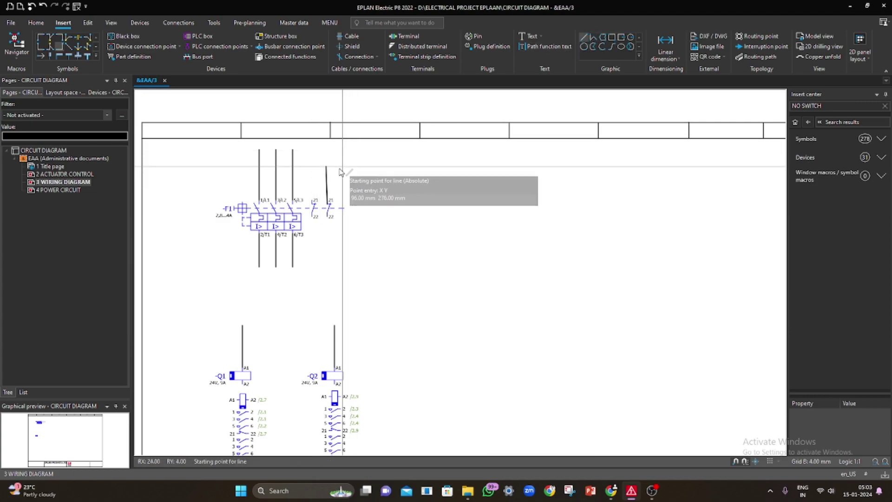
click(313, 203)
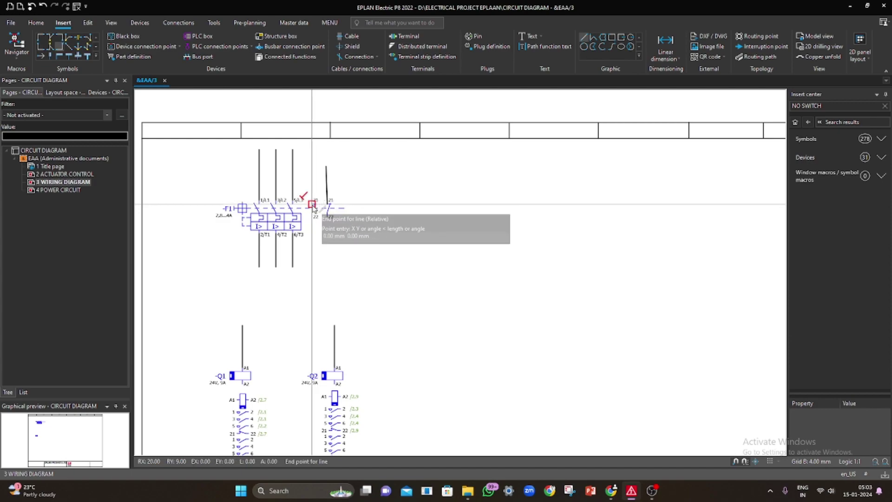
click(313, 168)
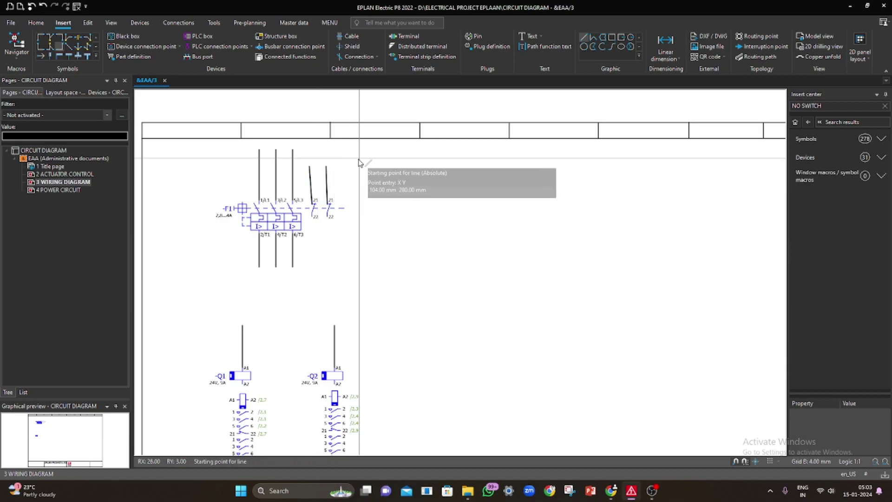
key(Escape)
Step: Move F1's two auxiliary contacts to the right, clear of the device, and delete the two graphic lines above their former position
click(329, 205)
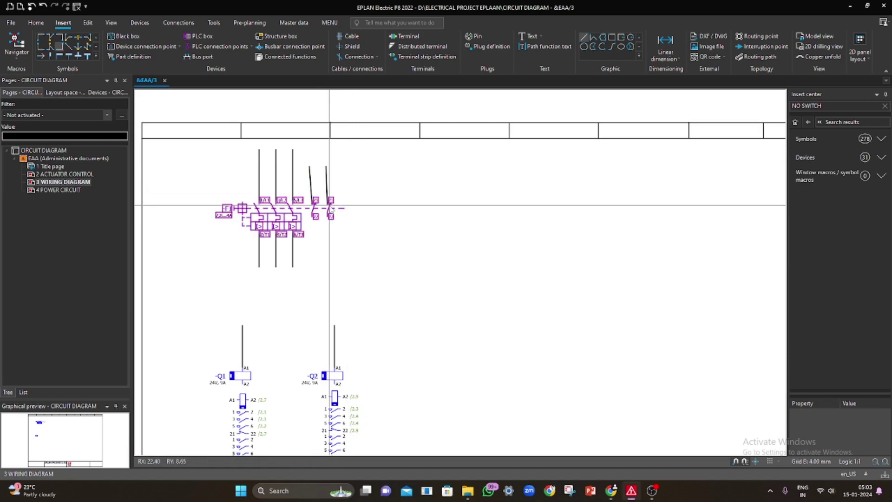
click(329, 205)
key(Escape)
click(327, 210)
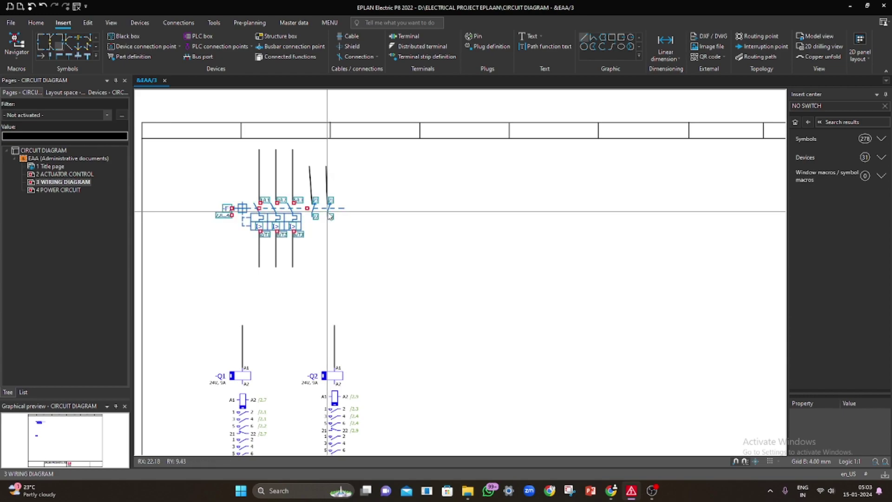
drag(307, 208, 432, 190)
click(311, 195)
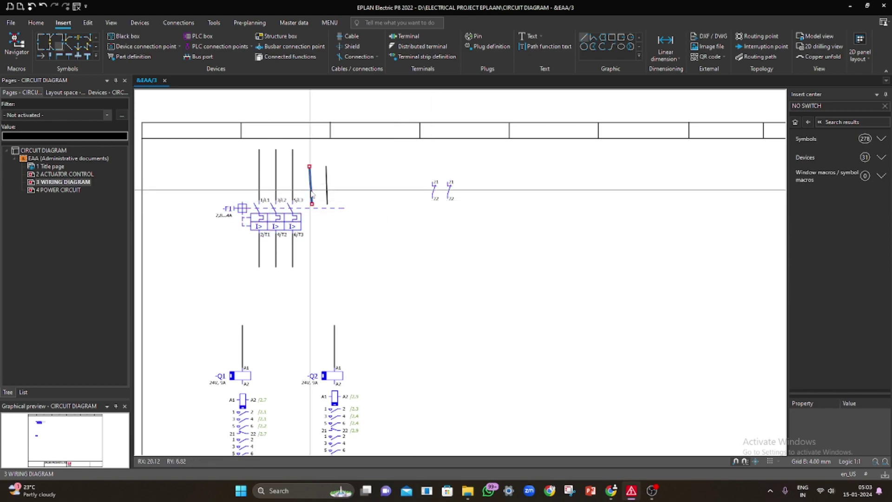
key(Delete)
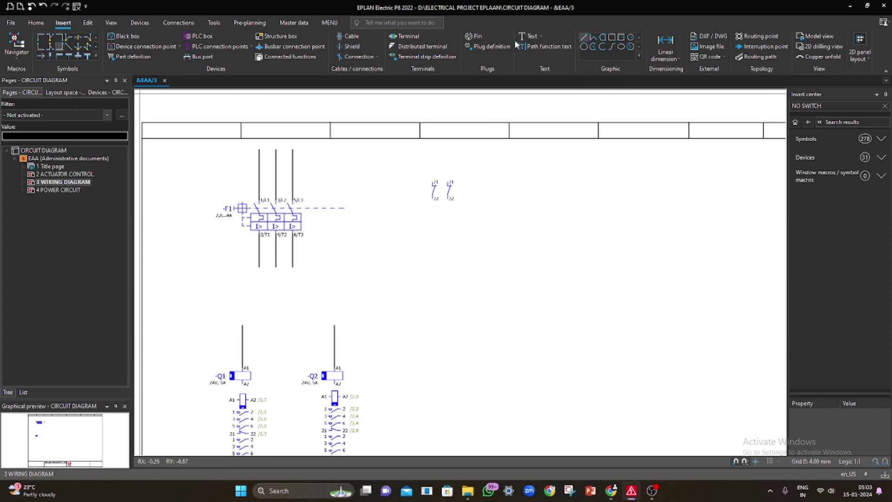
click(68, 49)
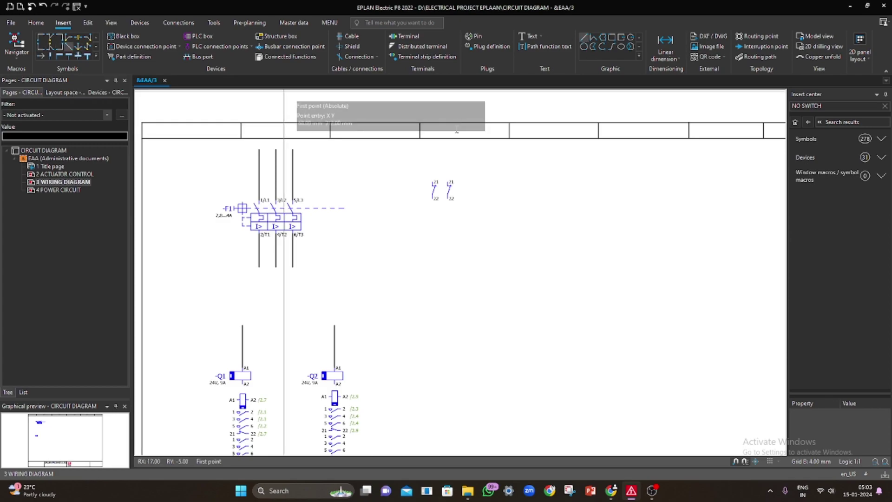
click(433, 186)
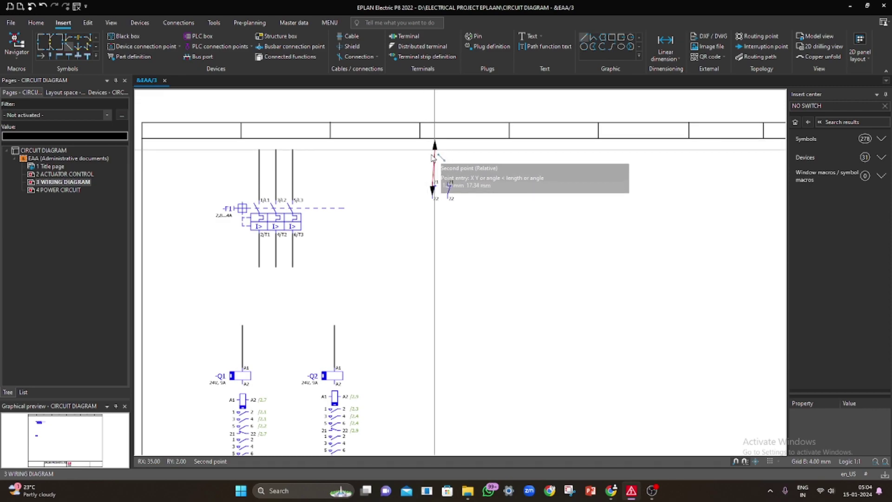
key(Escape)
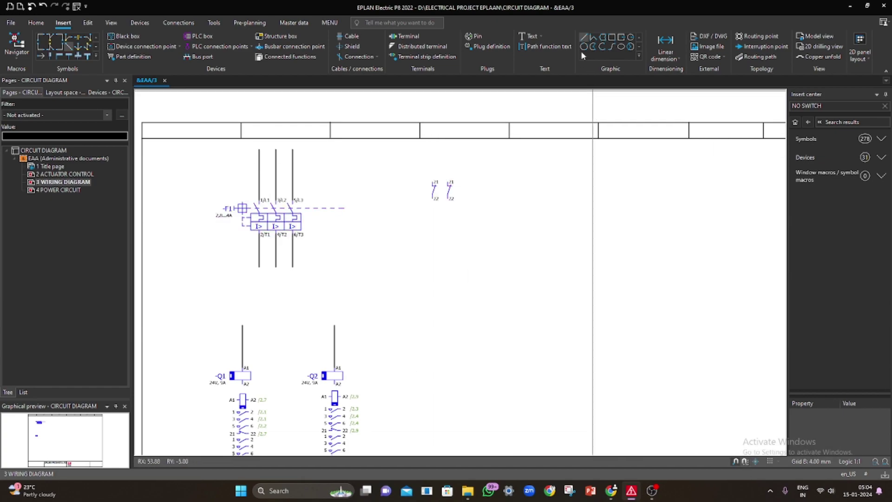
Step: Draw two vertical graphic lines about 20 mm long upward from terminal 21 of the two moved auxiliary contacts
click(582, 37)
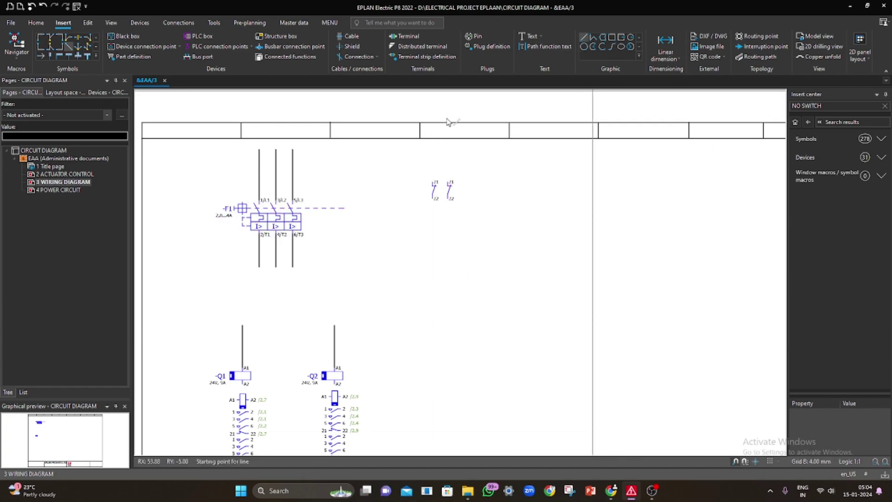
click(432, 186)
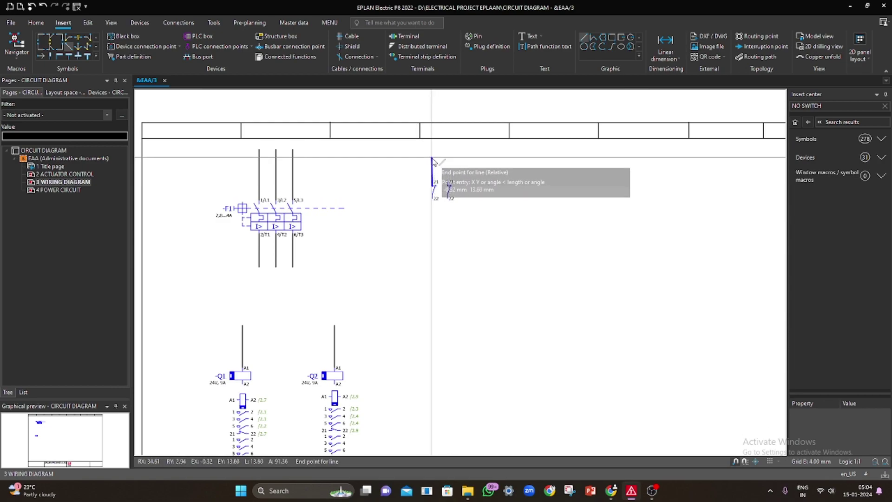
click(433, 145)
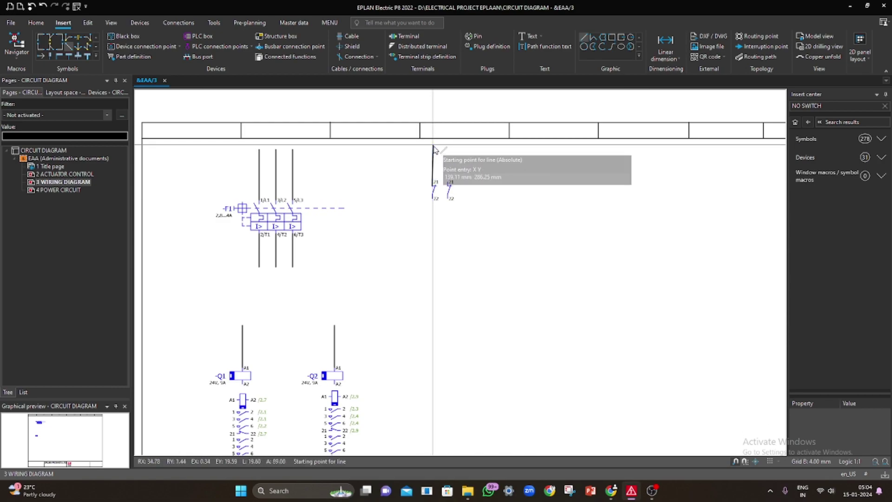
click(447, 186)
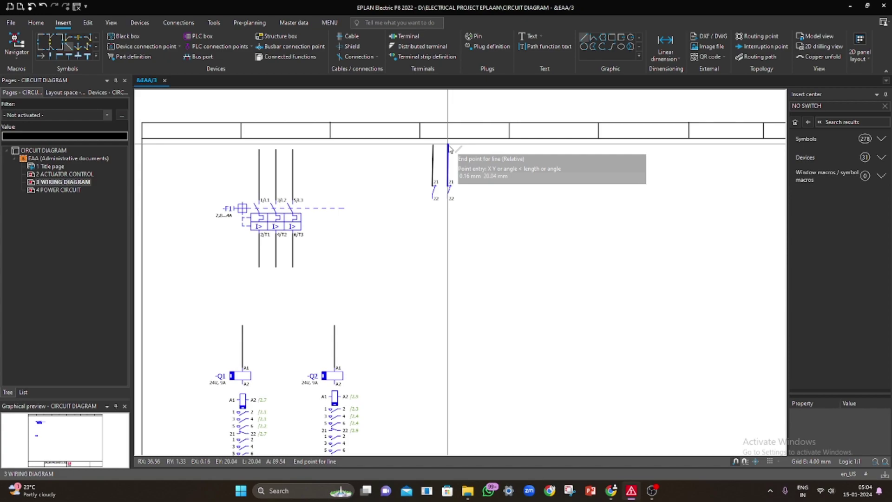
click(448, 146)
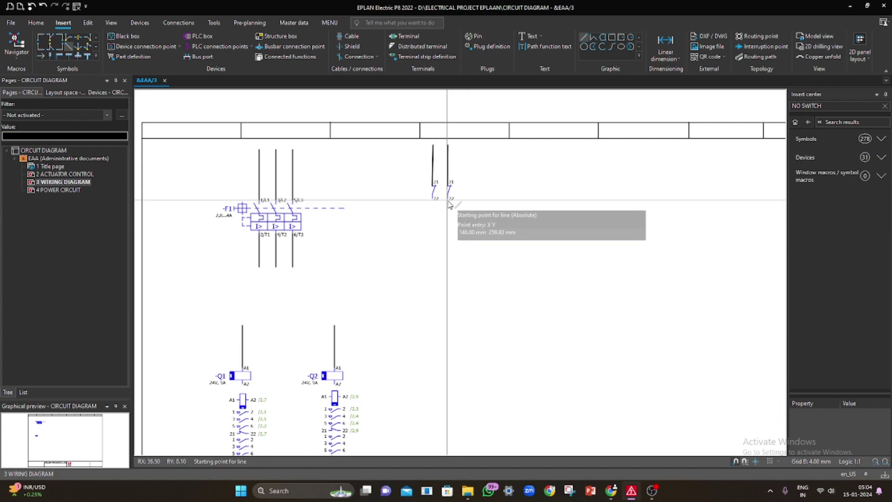
Step: Draw two equal vertical graphic lines downward from terminal 22 of the two moved auxiliary contacts
click(449, 201)
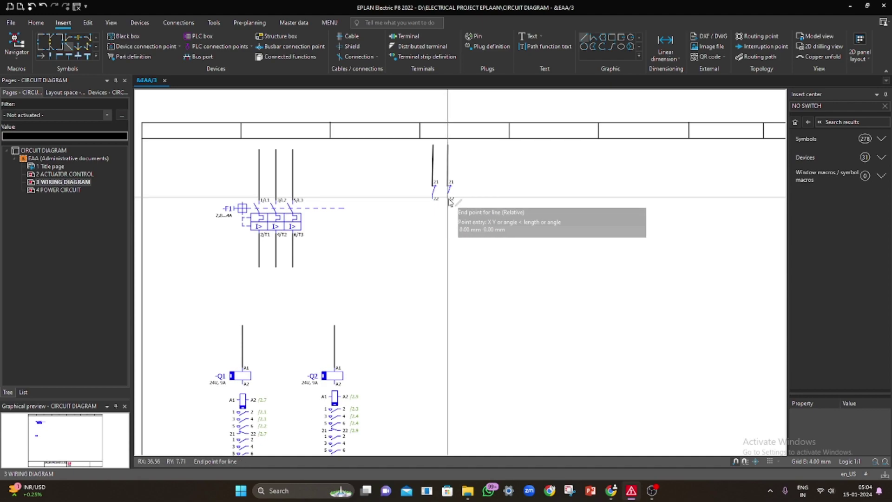
click(448, 226)
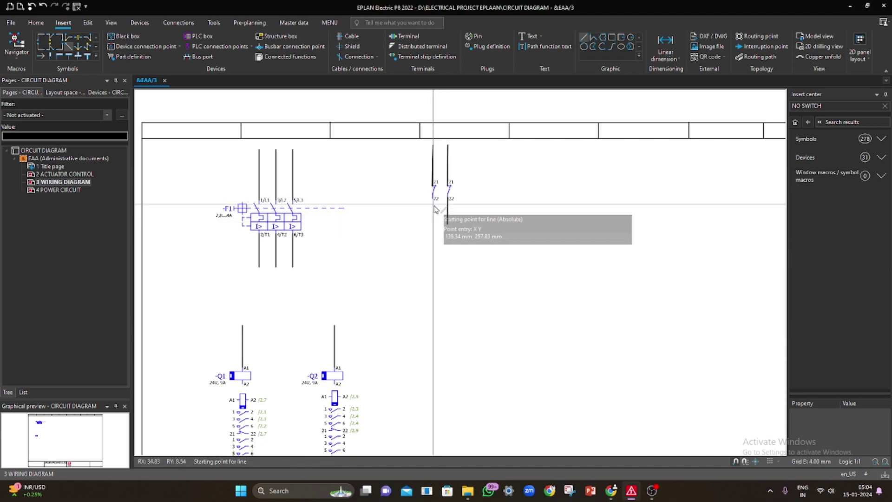
click(433, 199)
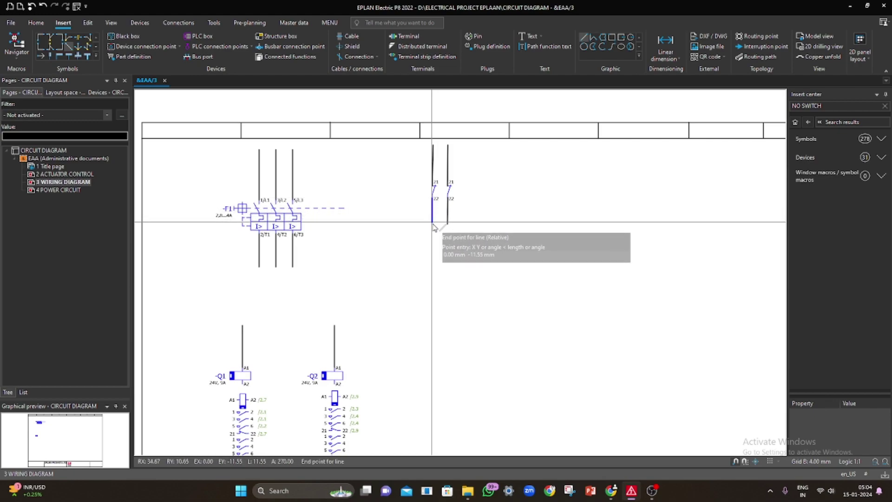
click(432, 225)
key(Escape)
Step: Place the text "CONTACT IMAGE : ON COMPONENT" below F1, near the left edge of the page frame
scroll(418, 311, down, 2)
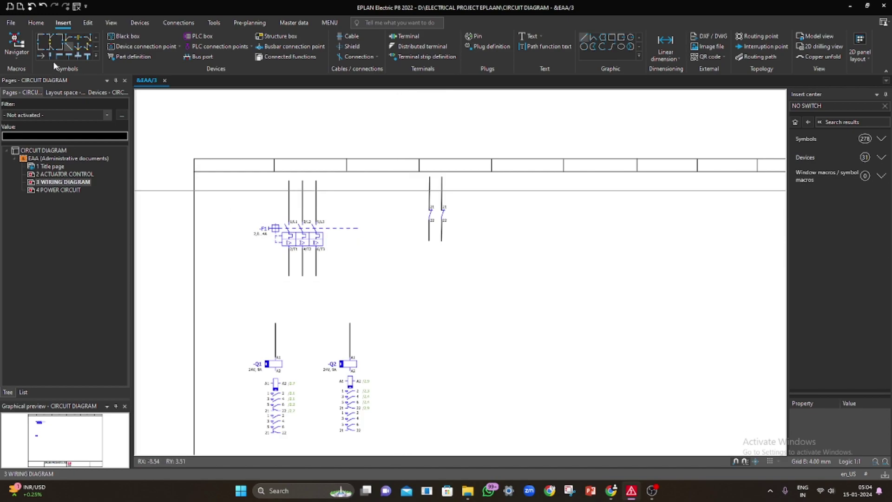
click(529, 36)
click(599, 181)
key(BackSpace)
text(CO)
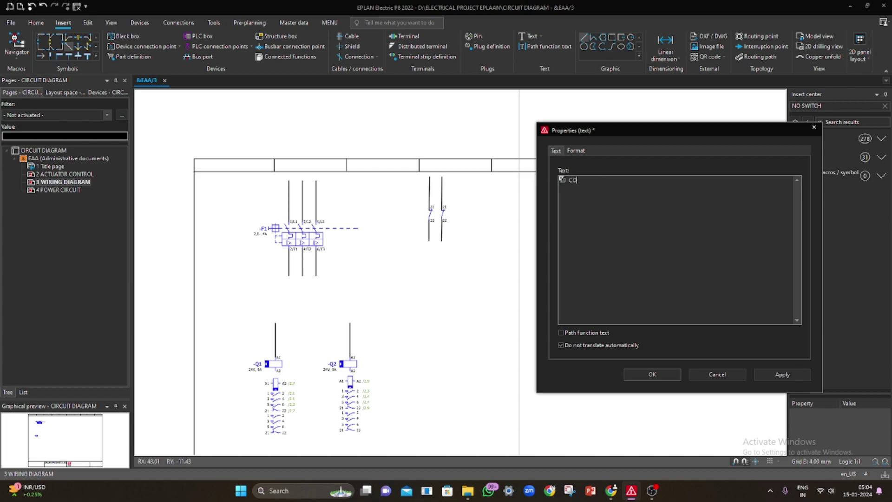
text(NTACT IMAGE)
text(: ON COMPONENT)
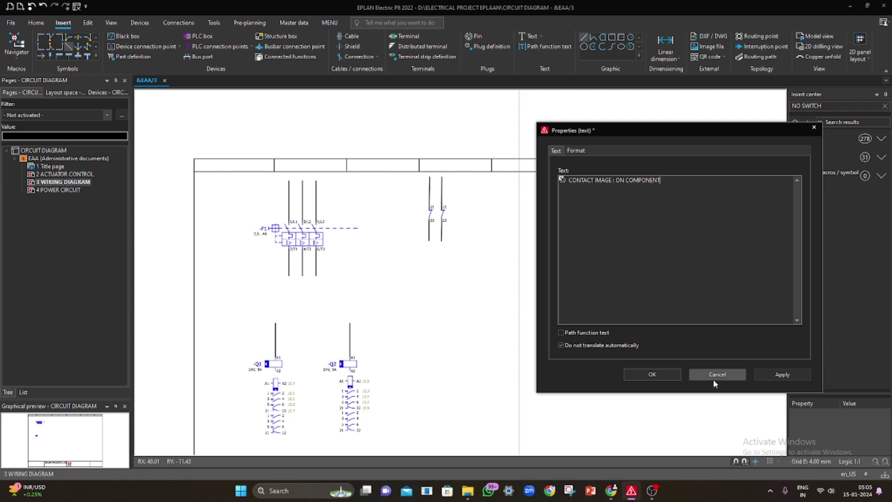
click(652, 373)
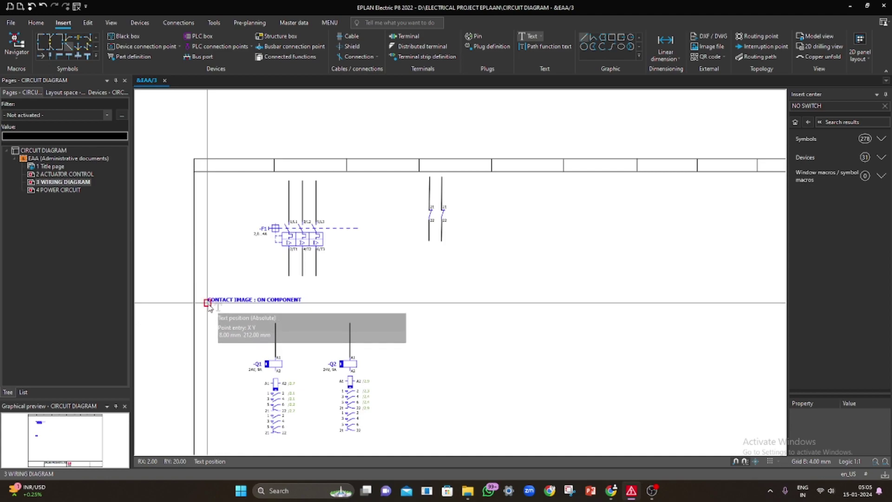
click(208, 302)
Step: Place a second copy of the contact image text below coil Q1, left-aligned with the first one
scroll(310, 325, down, 3)
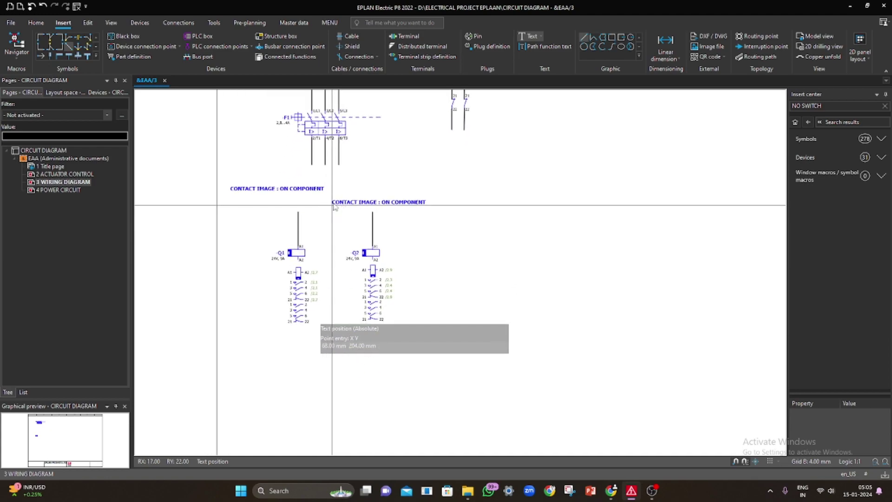
click(230, 358)
key(Escape)
Step: Change the text below the coils to "CONTACT IMAGE : IN PATH"
double_click(297, 356)
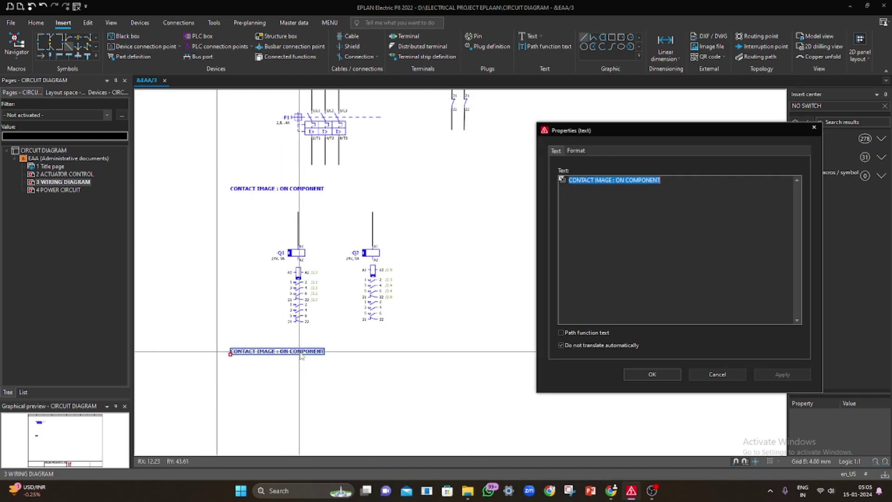
click(667, 183)
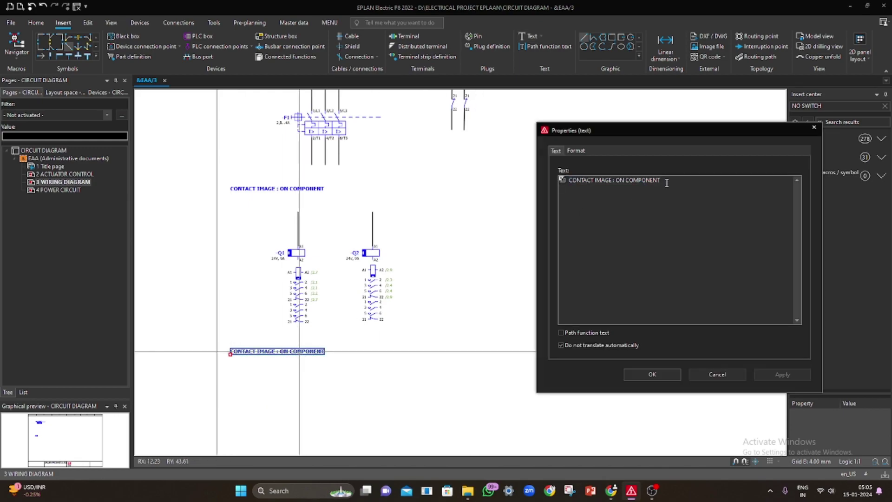
key(BackSpace)
key(BackSpace)
key(BackSpace)
key(BackSpace)
key(BackSpace)
key(BackSpace)
key(BackSpace)
key(BackSpace)
key(BackSpace)
key(BackSpace)
key(BackSpace)
text((N PAT)
click(658, 377)
click(352, 365)
Step: Compare the device contacts on the 2 ACTUATOR CONTROL page with those on the 3 WIRING DIAGRAM page
scroll(543, 246, down, 2)
middle_drag(547, 251, 426, 265)
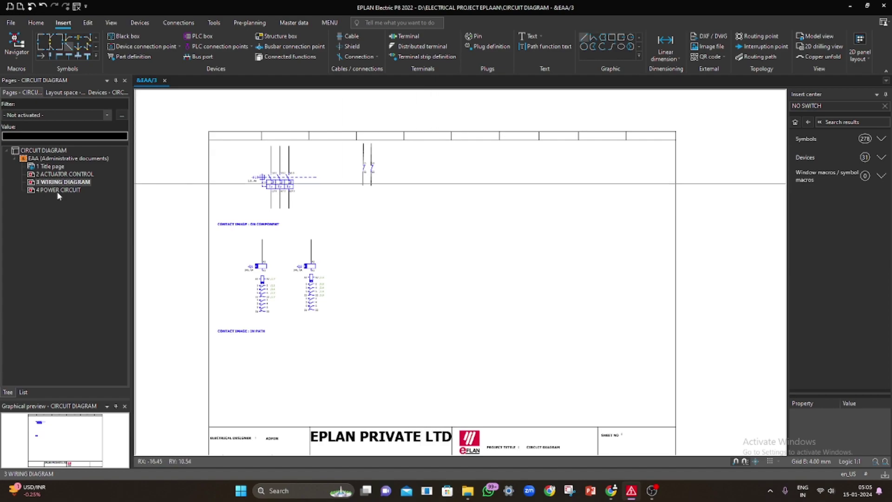
click(65, 174)
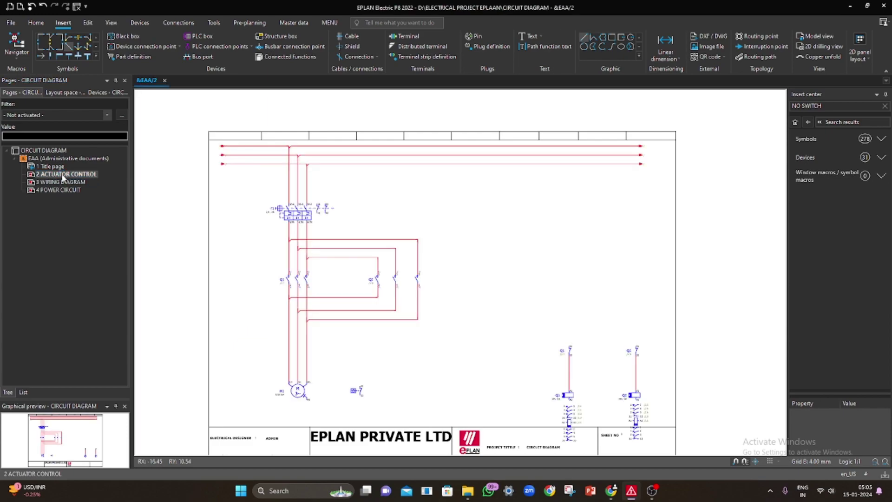
middle_drag(399, 203, 394, 185)
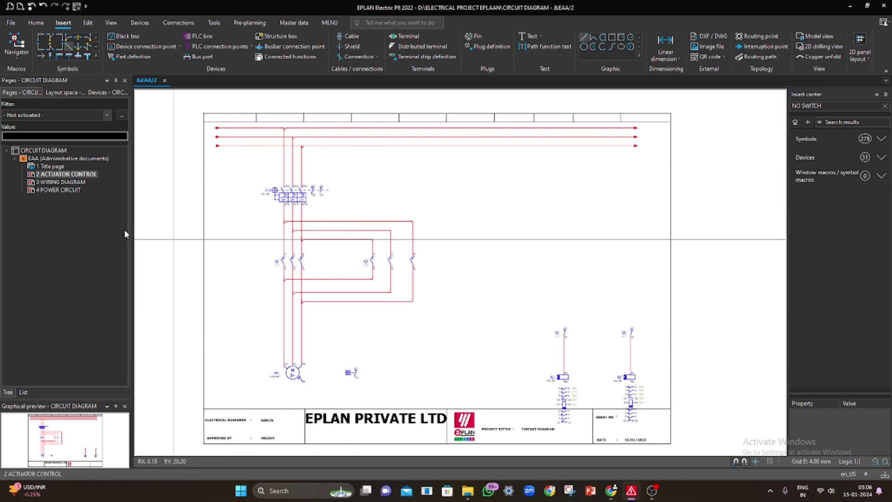
click(57, 183)
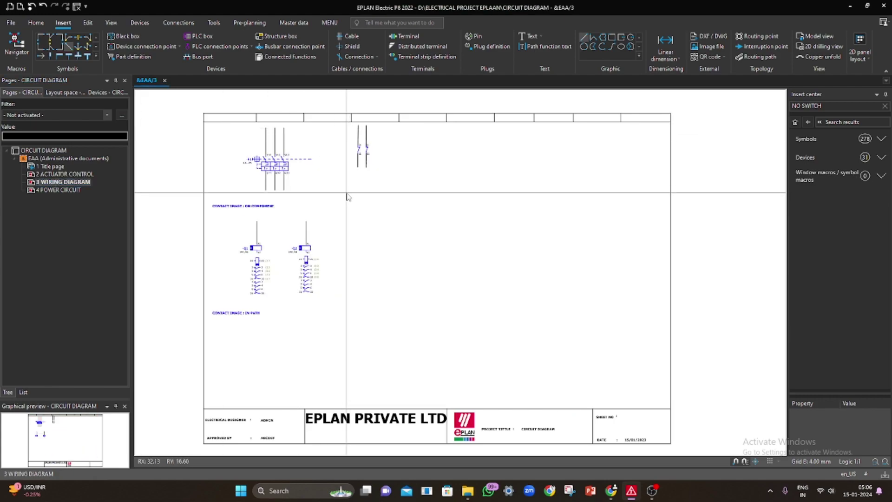
Step: Copy the power section with its supply line arrows, F1, Q1, Q2, motor and loose contact from the 2 ACTUATOR CONTROL page
click(68, 174)
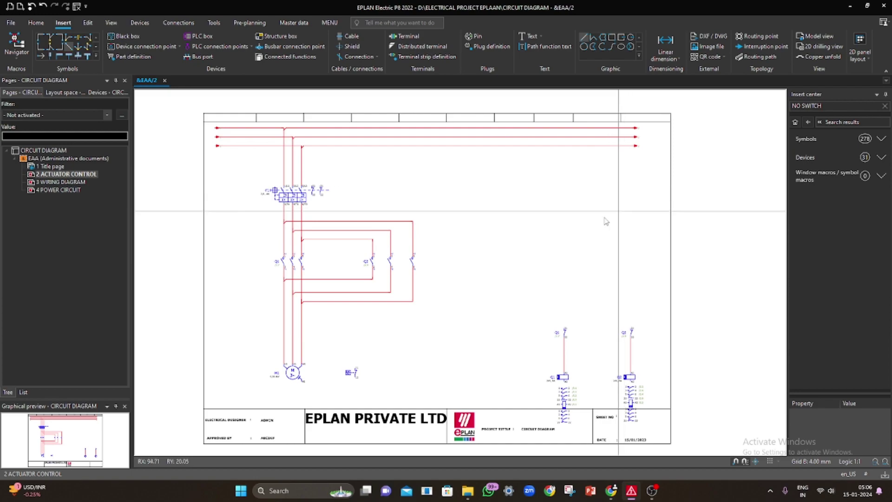
click(80, 182)
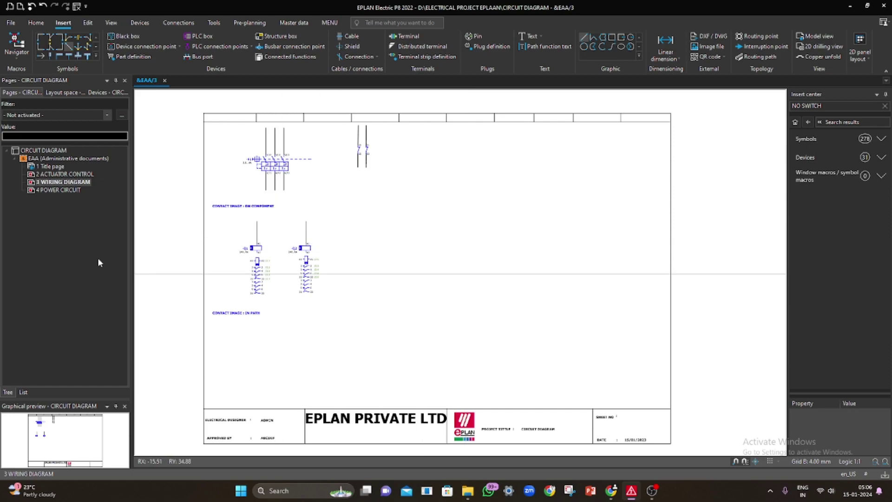
click(57, 190)
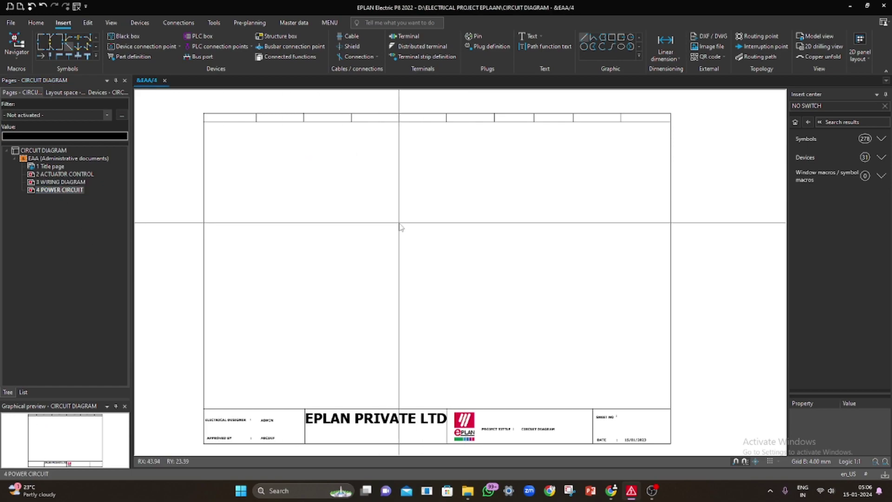
middle_drag(402, 225, 381, 195)
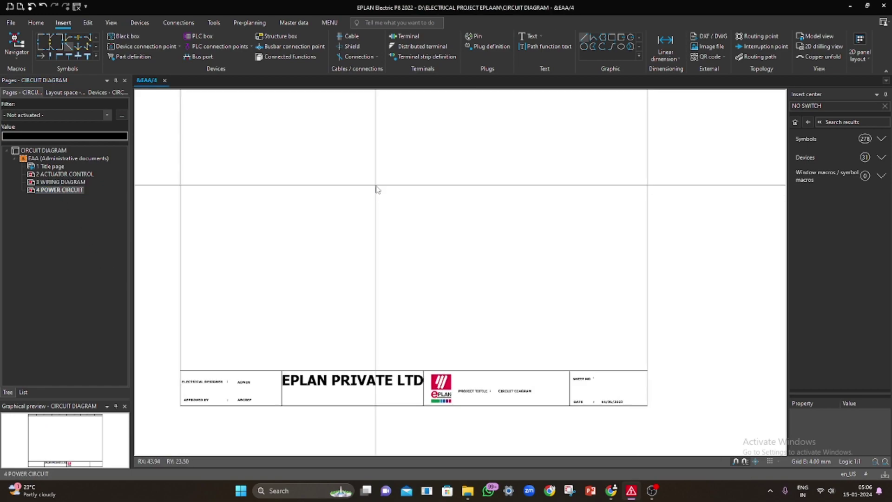
click(80, 174)
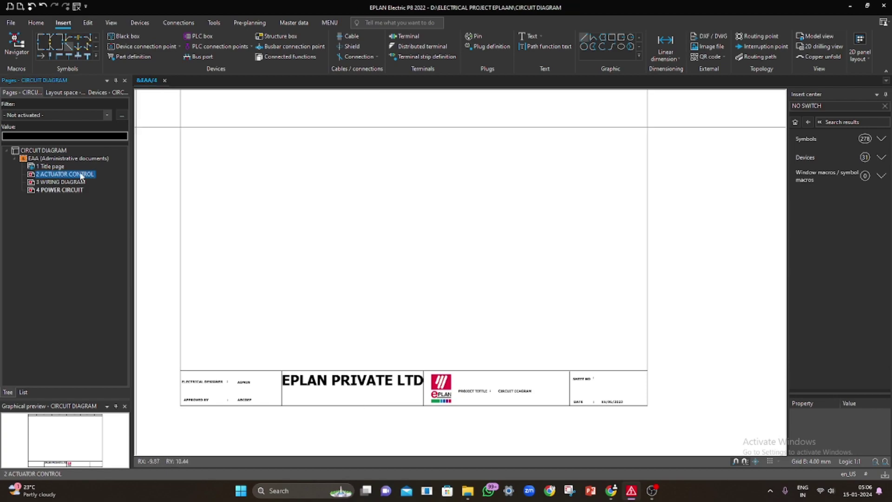
scroll(397, 189, down, 1)
middle_drag(401, 192, 399, 235)
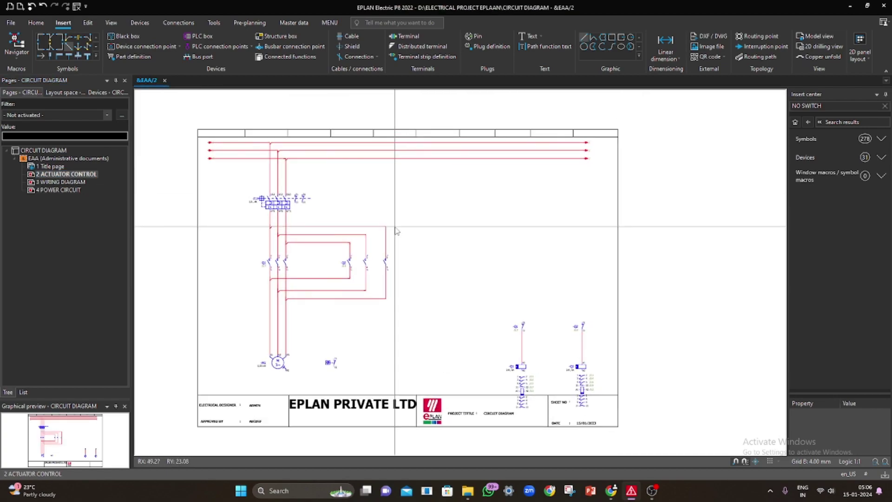
drag(199, 129, 472, 383)
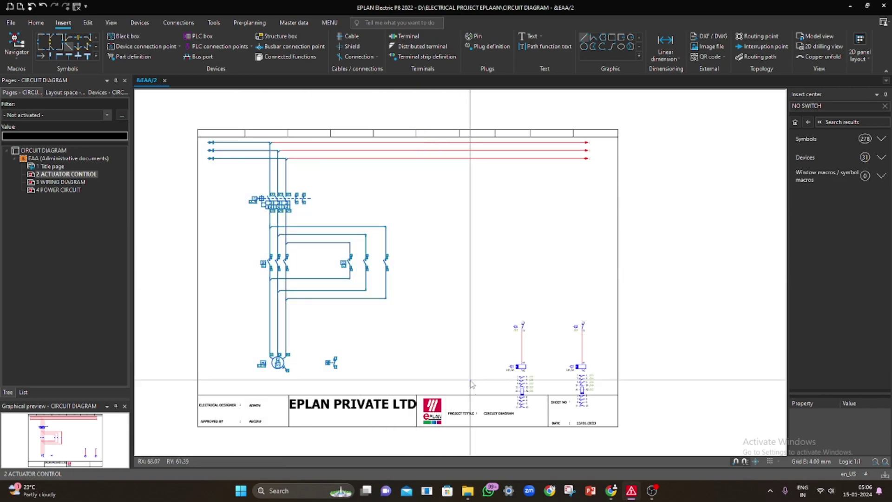
key(Escape)
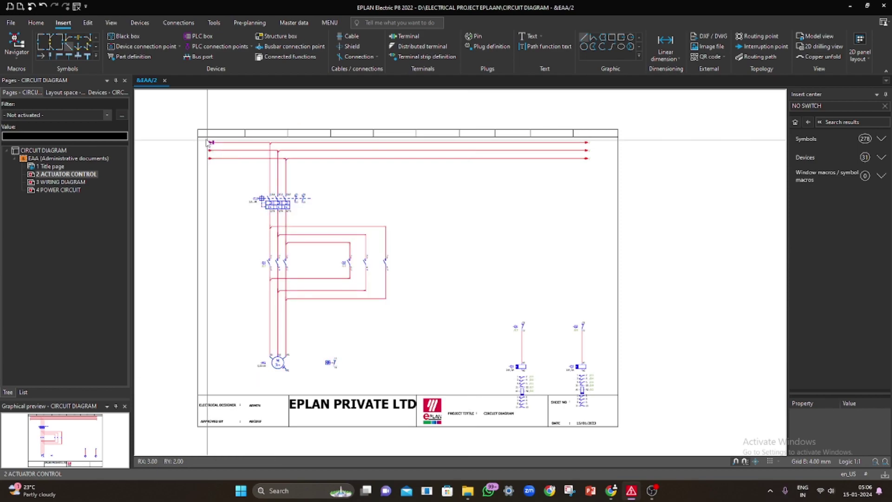
Step: Paste the copied power section near the upper-left corner of the 4 POWER CIRCUIT page frame, using the "Do not modify" insertion mode
click(67, 191)
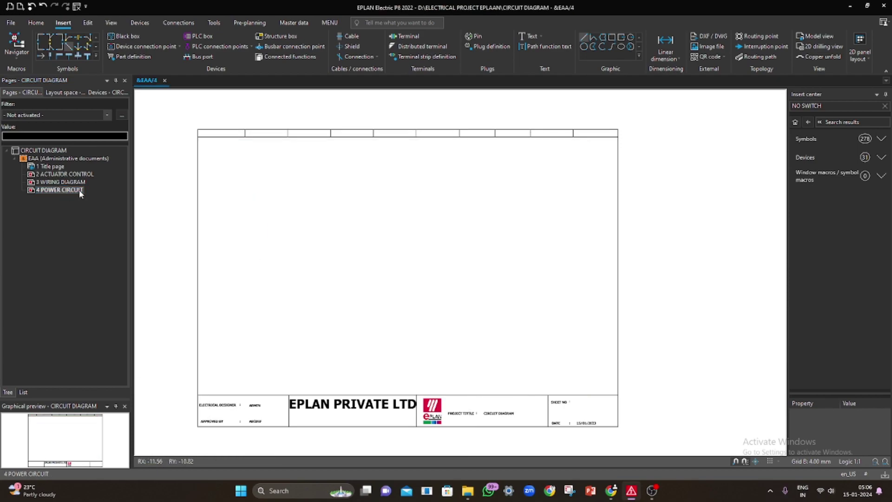
right_click(231, 188)
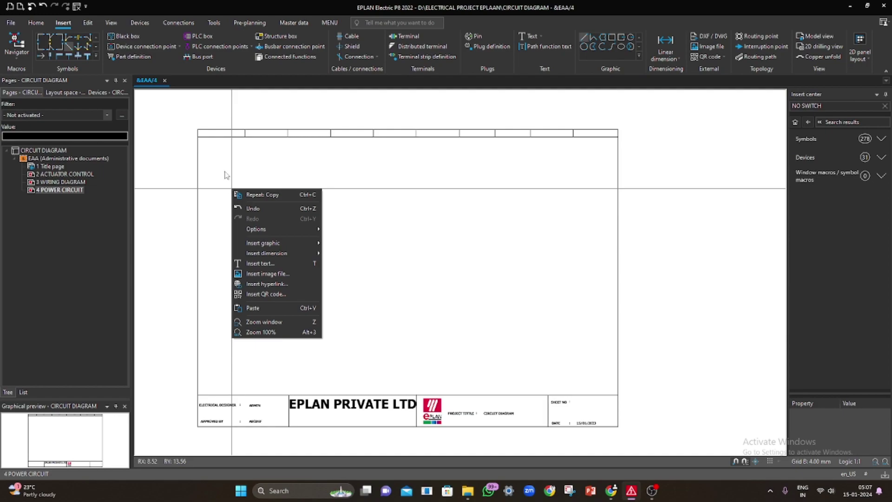
click(225, 174)
key(ctrl+v)
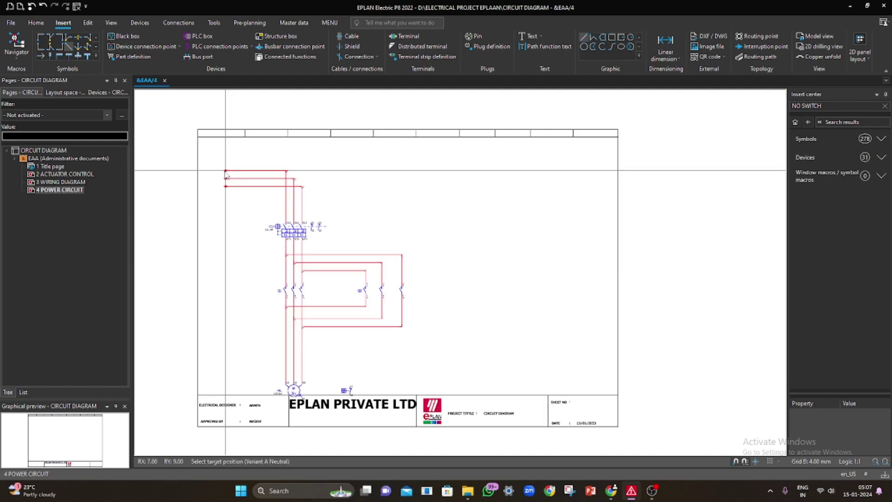
click(220, 157)
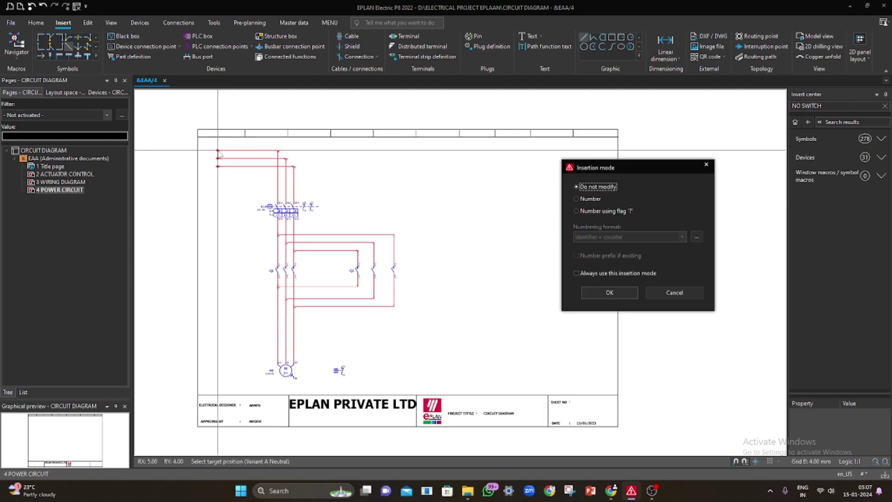
click(609, 292)
key(Escape)
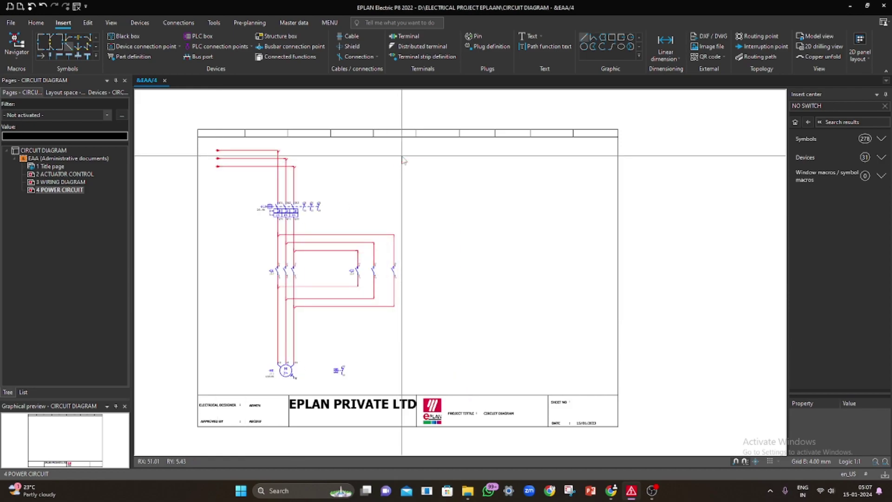
Step: Extend the three horizontal supply lines on the power circuit page by placing right-pointing arrow symbols vertically aligned at their ends
click(42, 56)
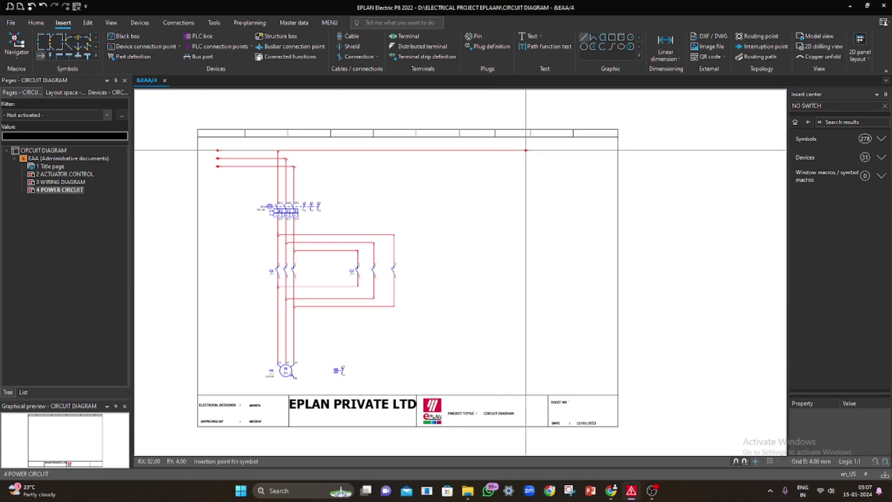
drag(525, 150, 526, 166)
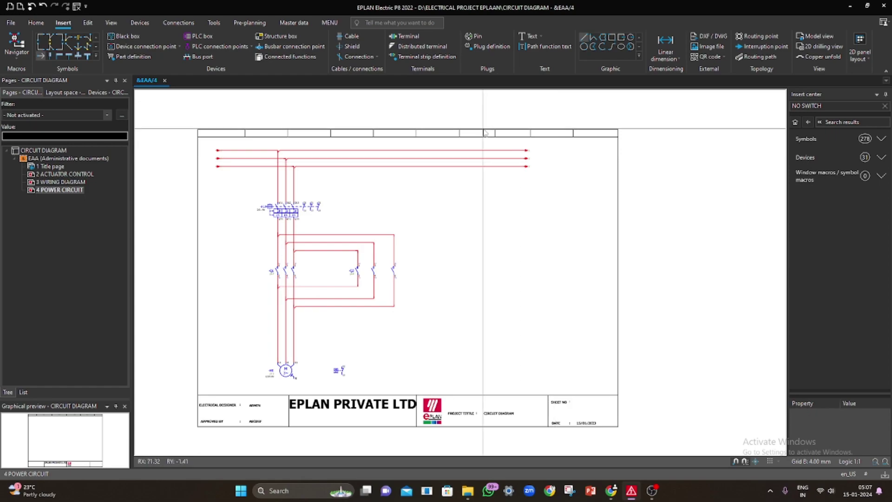
Step: Copy the two coil branches from the 2 ACTUATOR CONTROL page to the lower right of the 4 POWER CIRCUIT page without modifying their numbering
click(69, 175)
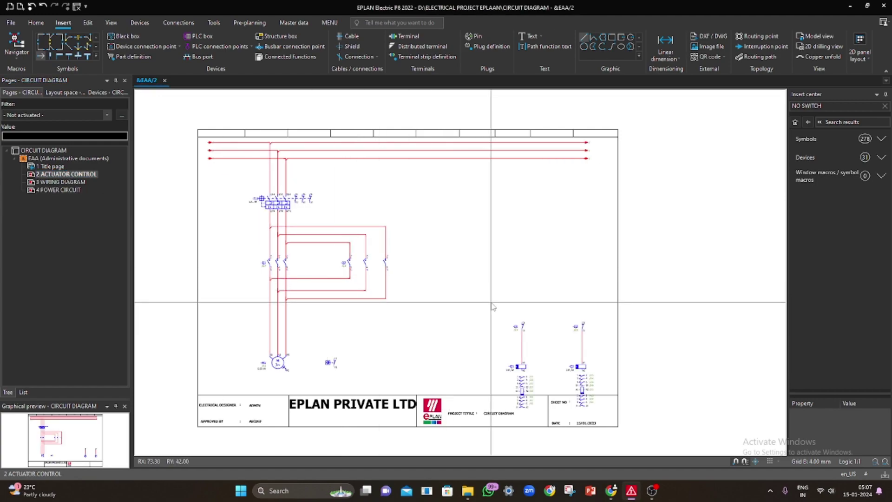
drag(500, 308, 588, 371)
key(ctrl+c)
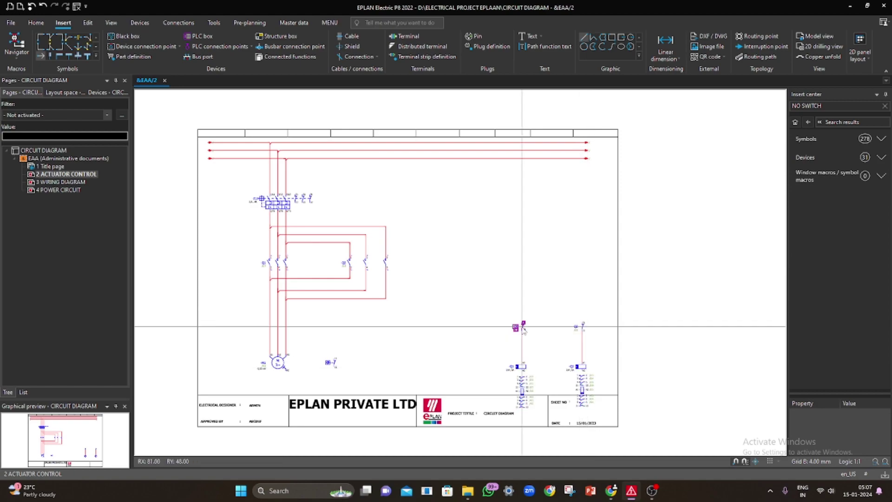
click(73, 190)
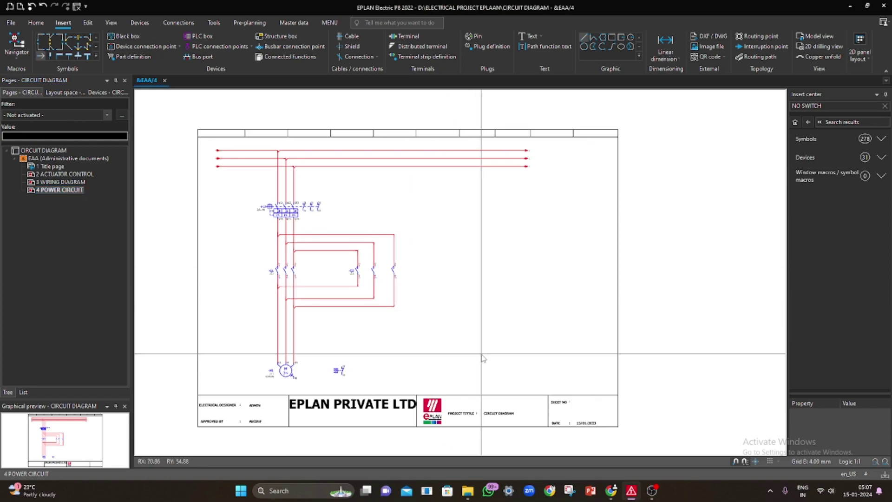
key(ctrl+v)
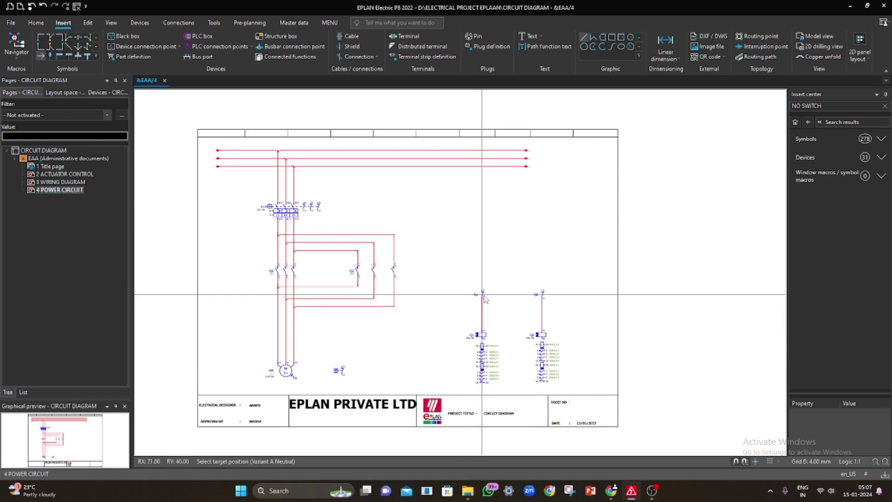
click(485, 294)
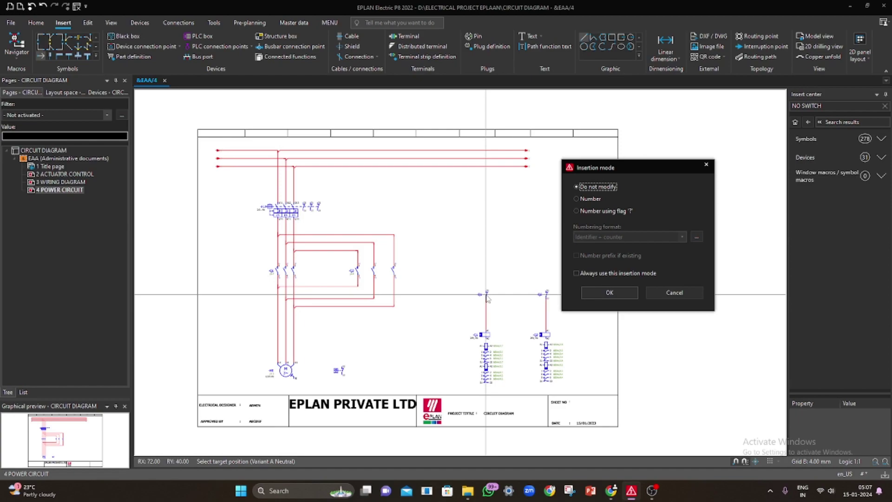
click(611, 291)
key(Escape)
Step: Move the contact image of the first coil away from its coil, into the free space beside the motor circuit
click(482, 356)
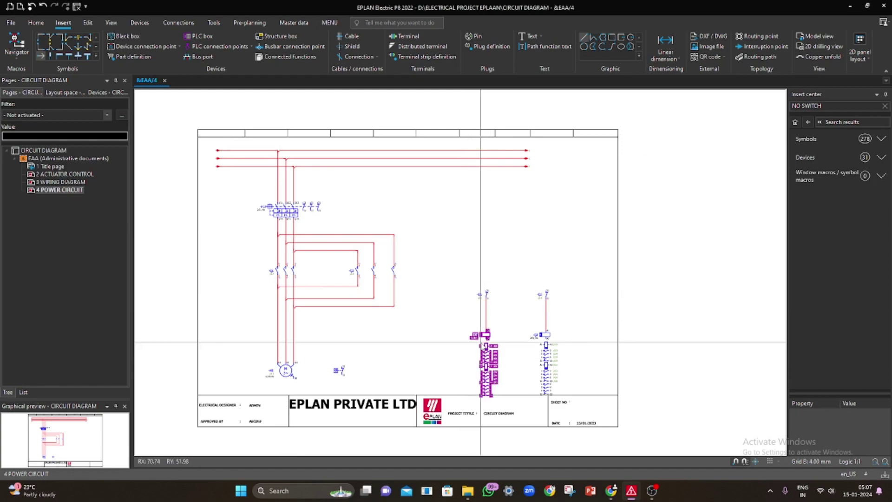
click(483, 356)
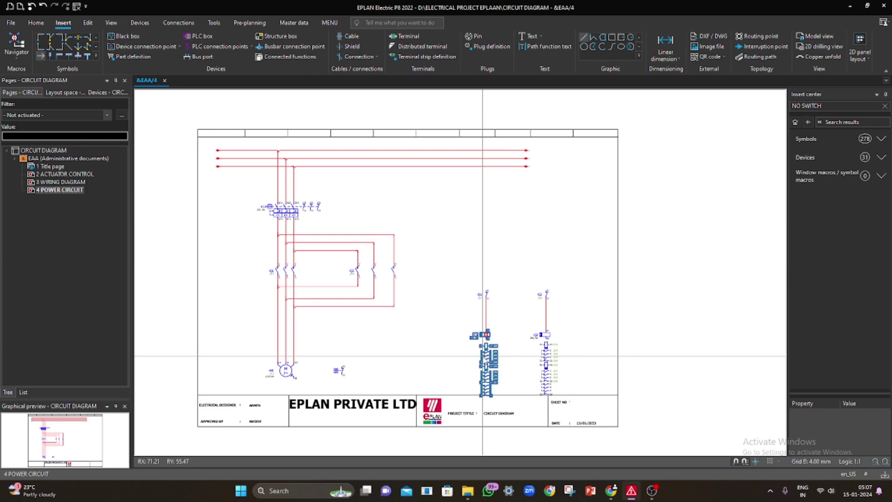
key(ctrl+b)
click(486, 369)
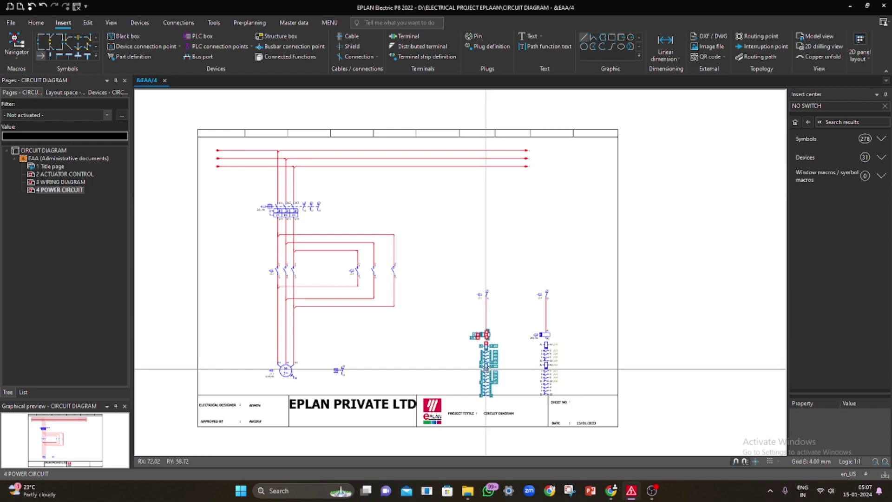
drag(486, 369, 409, 359)
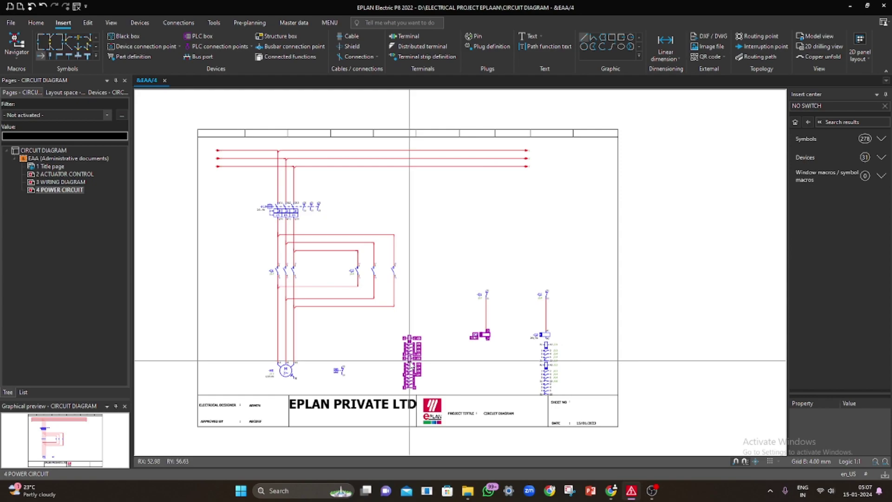
Step: Delete the first coil together with its relocated contact image, and undo that deletion
key(Delete)
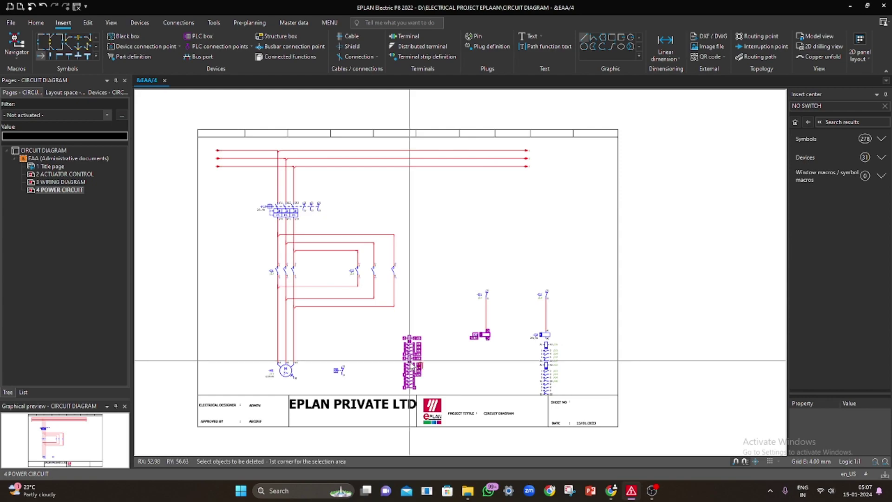
key(Escape)
drag(432, 325, 403, 381)
key(Delete)
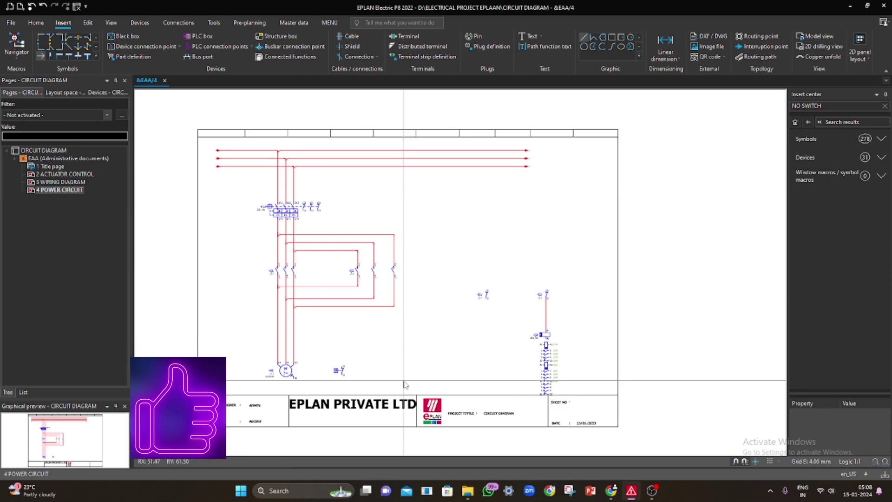
key(ctrl+v)
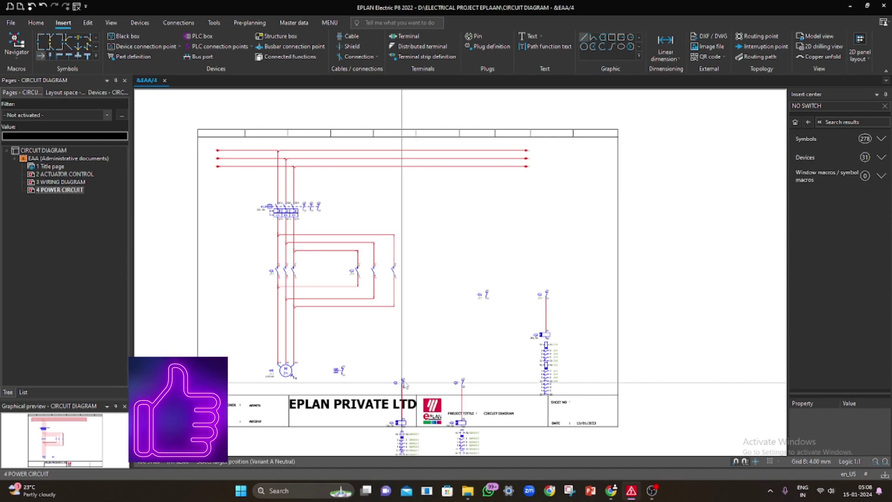
key(Escape)
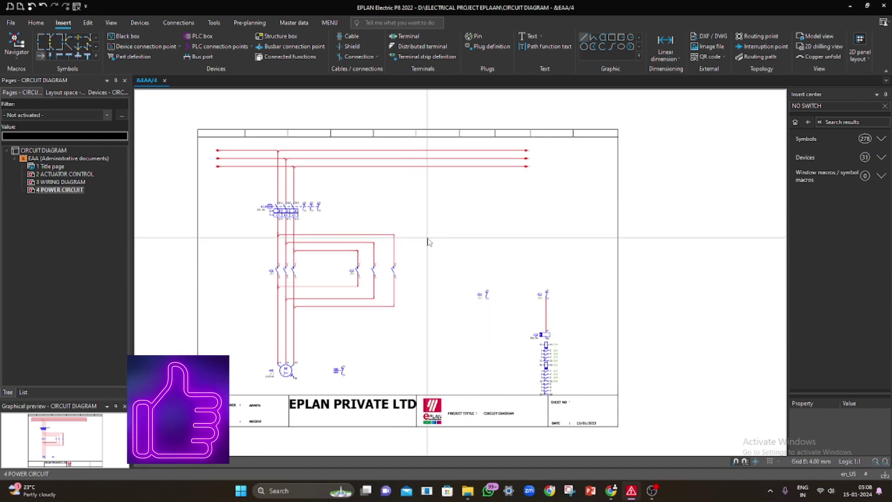
key(ctrl+z)
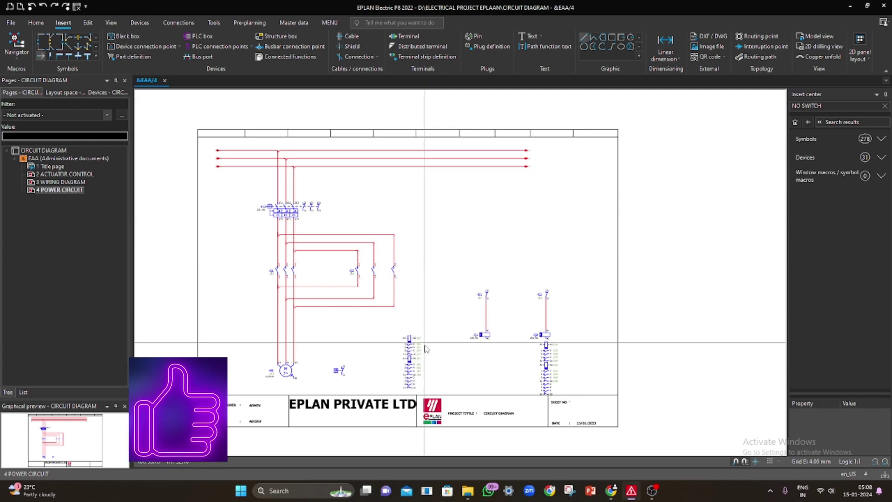
click(415, 363)
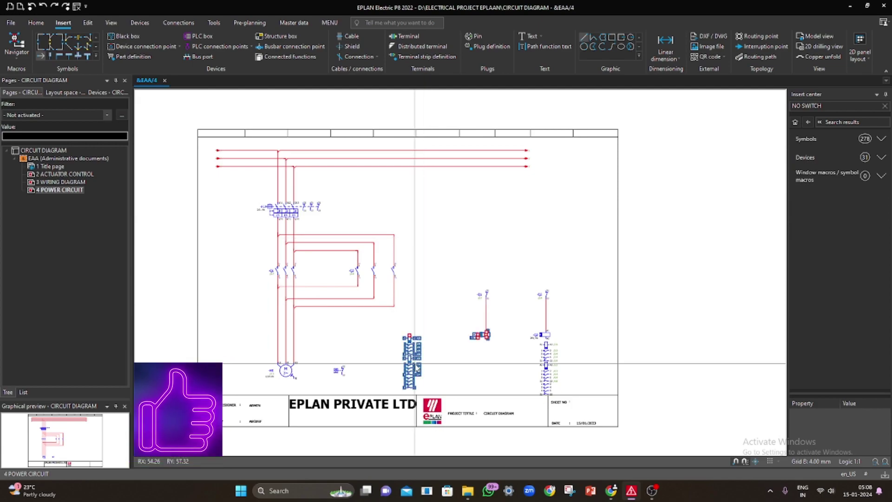
right_click(417, 367)
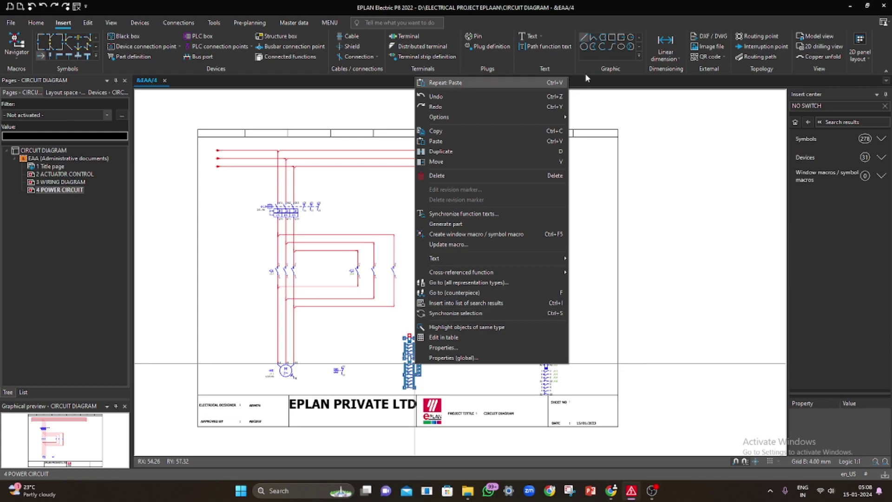
click(603, 105)
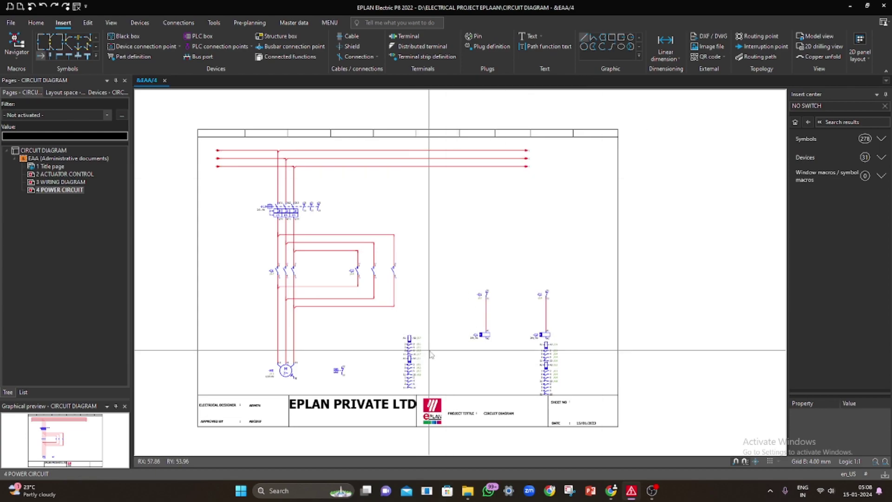
Step: Delete both coils with their contact images and the contacts above them from the power circuit page
click(411, 346)
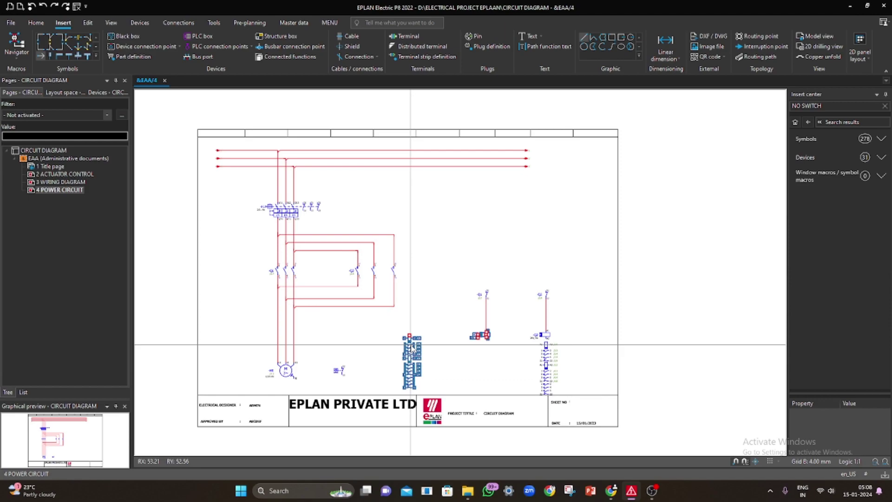
drag(412, 346, 550, 367)
key(Delete)
drag(567, 272, 469, 322)
key(Delete)
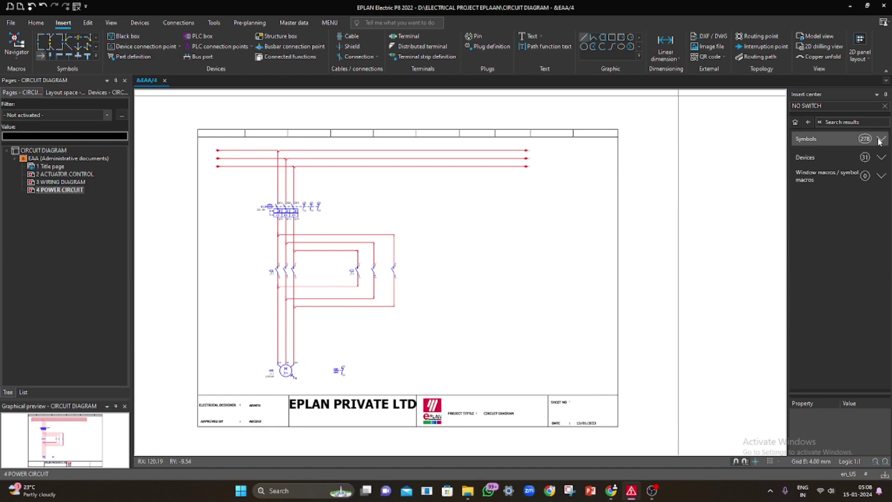
Step: Search the symbols for RELAY and place coil K in the lower right free area of the power circuit page, designated -QA1
click(885, 106)
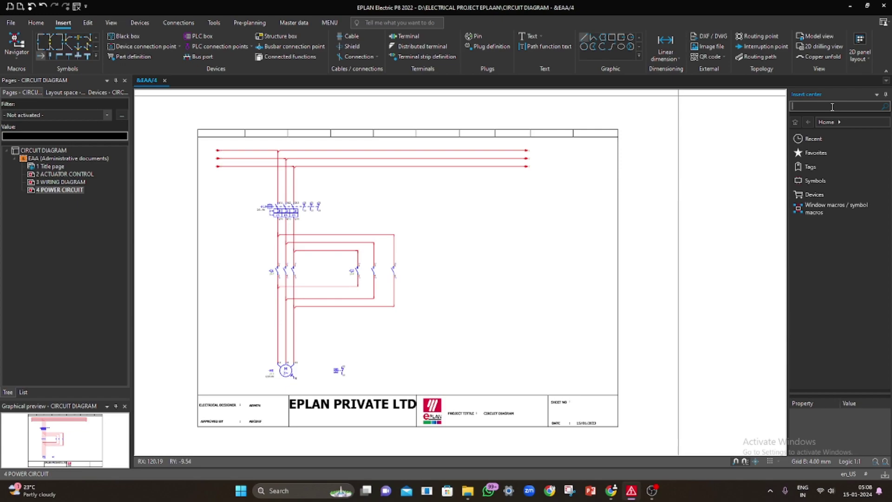
text(RELAY)
key(Return)
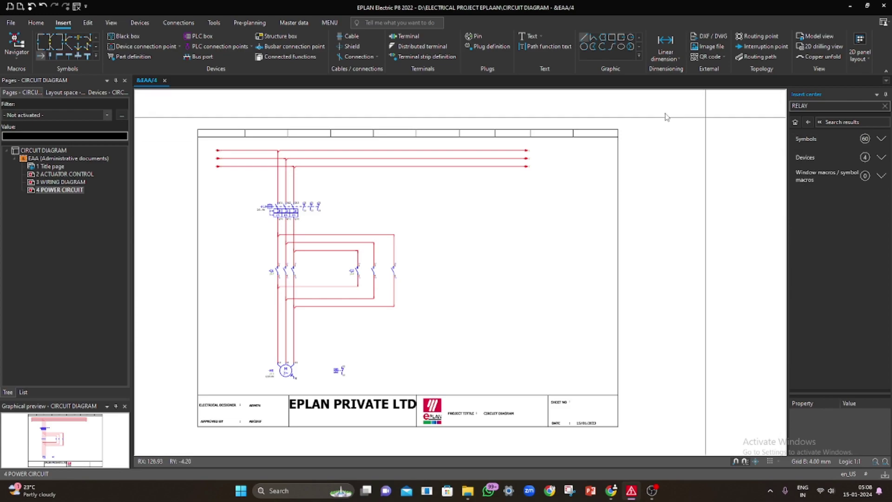
click(875, 141)
double_click(814, 180)
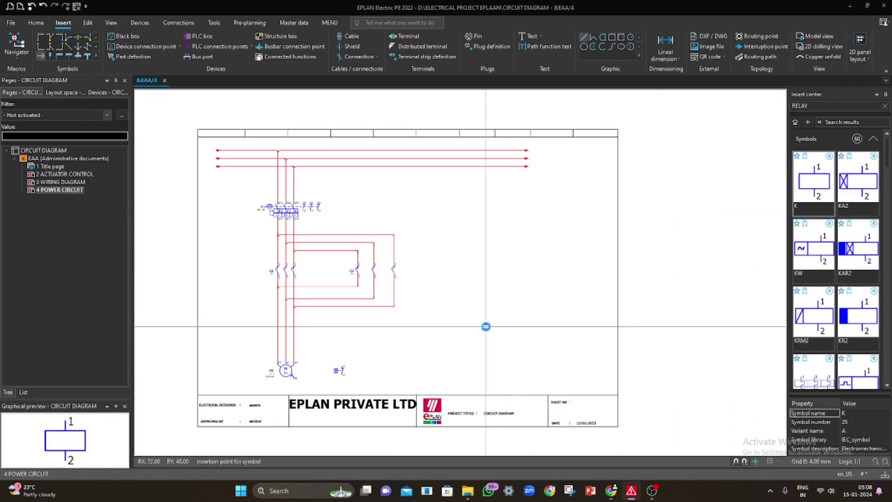
click(485, 326)
click(97, 113)
key(BackSpace)
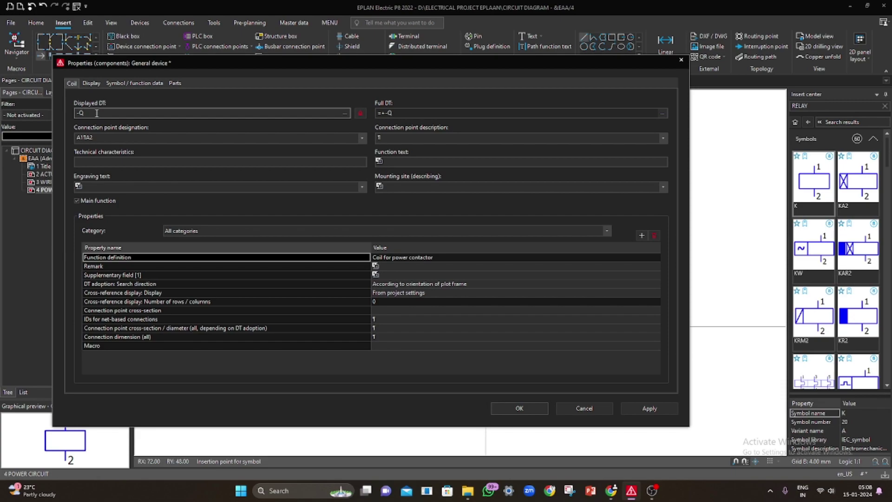
text(A1)
click(519, 409)
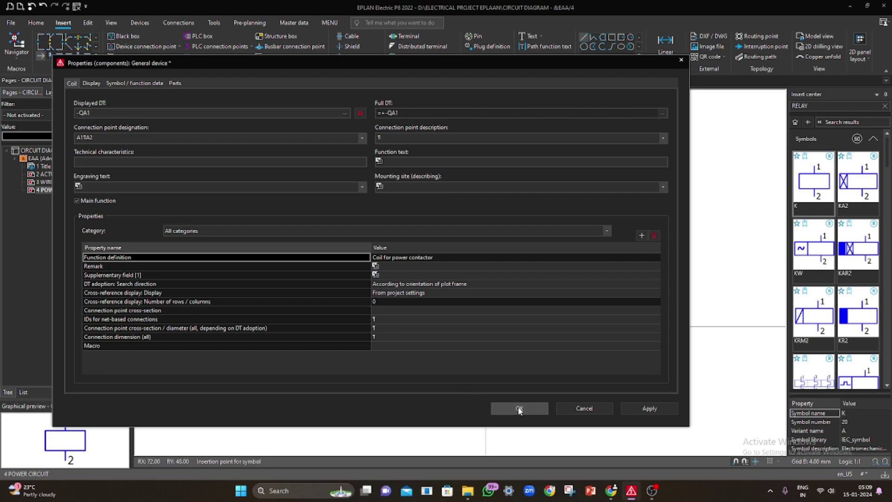
Step: Place a second relay coil level with the first one, further right, and designate it -QA2
click(541, 327)
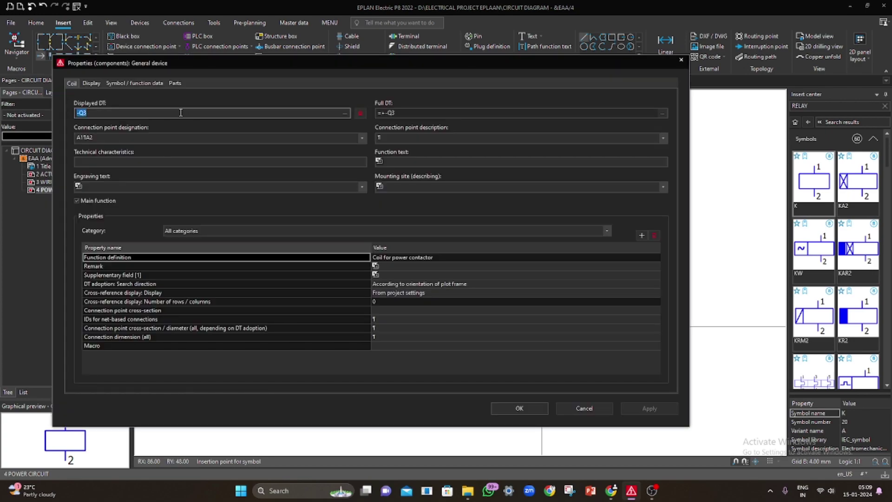
click(118, 114)
key(BackSpace)
text(A)
click(518, 407)
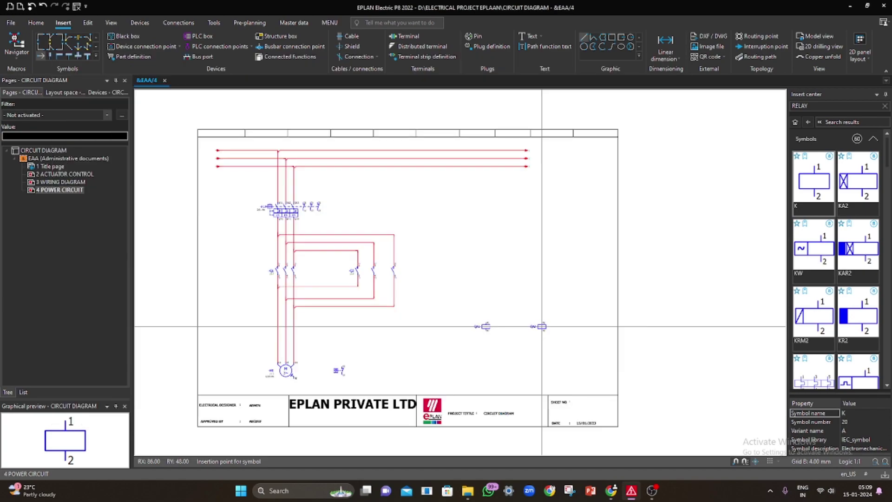
Step: Search the symbols for NC CONTACT and place contact O above the QA1 coil, with the displayed DT QA2
click(883, 106)
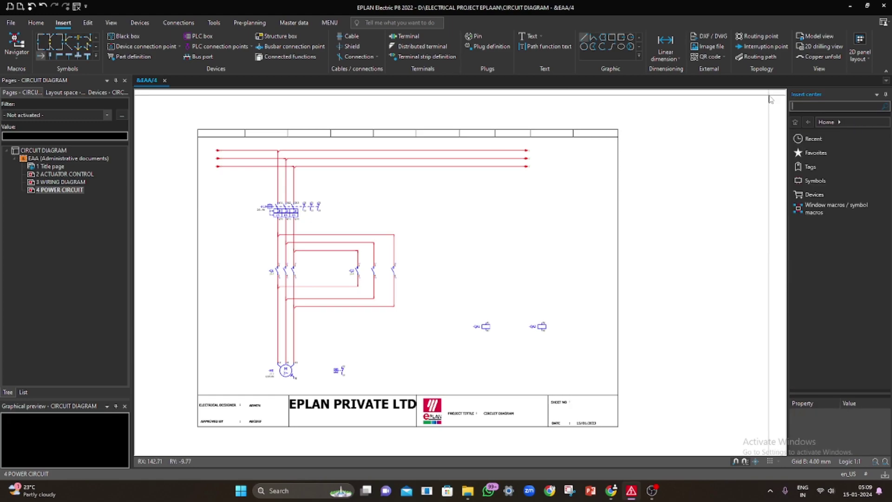
text(NC CONTACT)
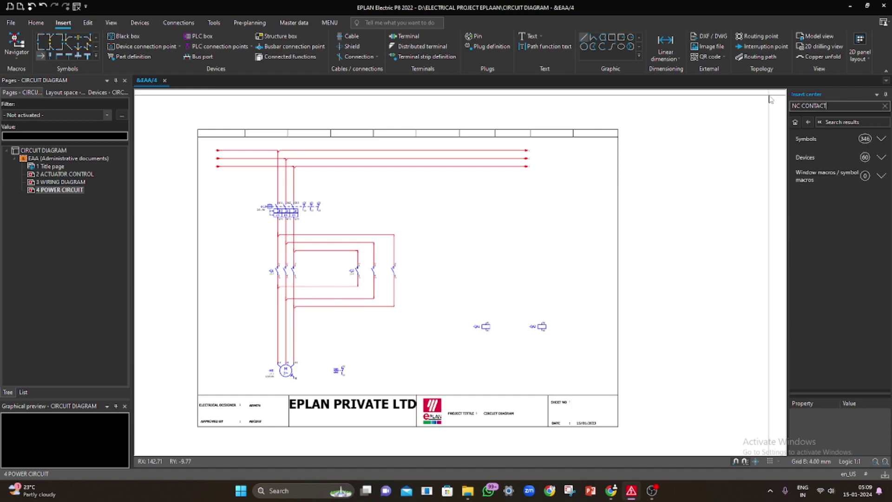
click(880, 139)
click(812, 182)
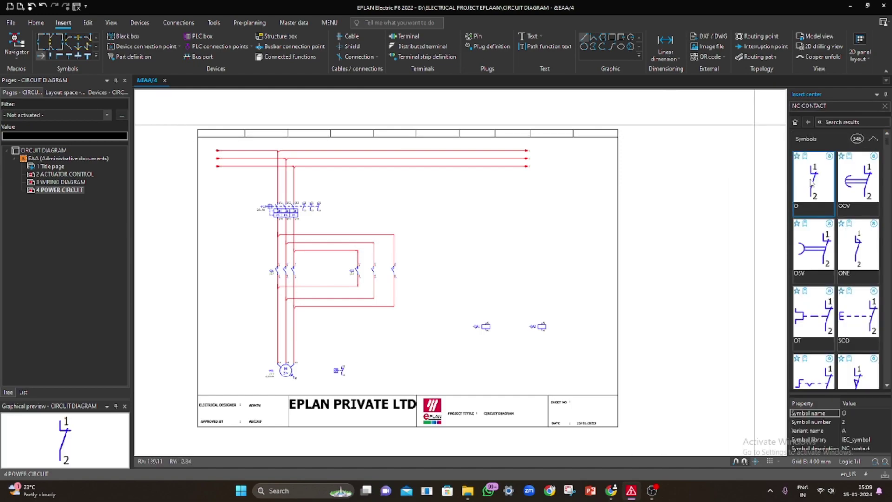
double_click(812, 182)
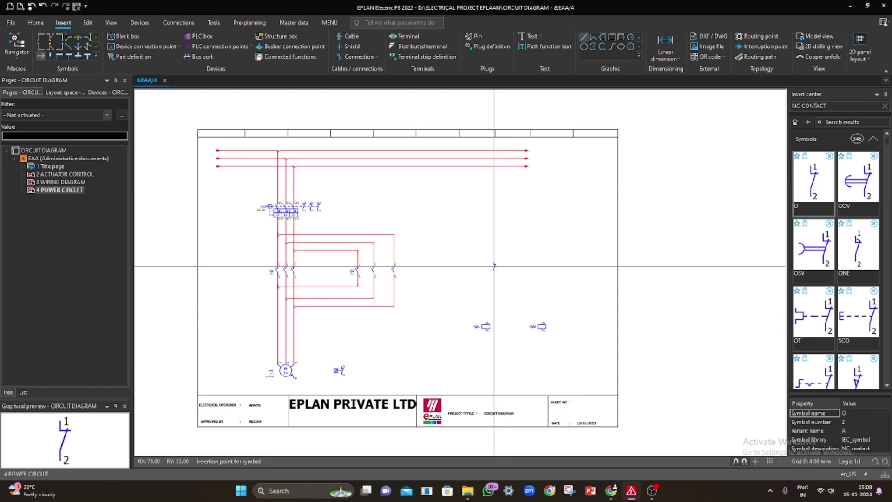
click(486, 279)
click(102, 114)
key(BackSpace)
key(BackSpace)
key(BackSpace)
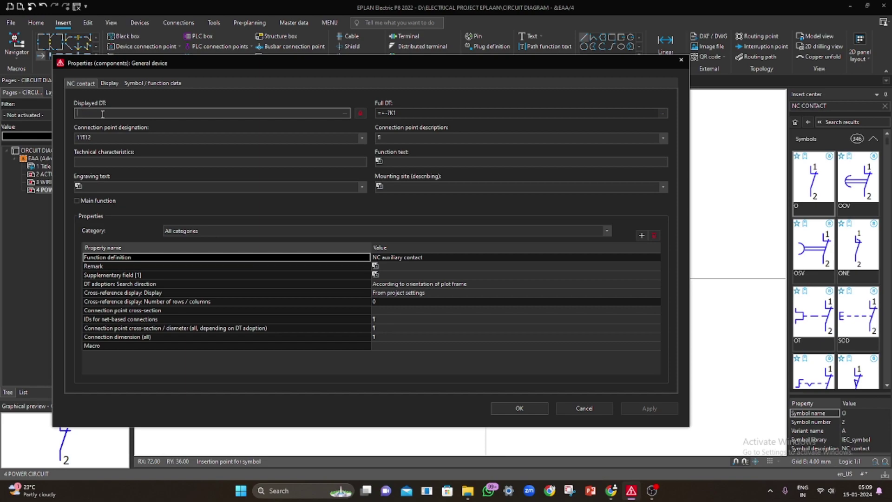
text(QA2)
click(521, 409)
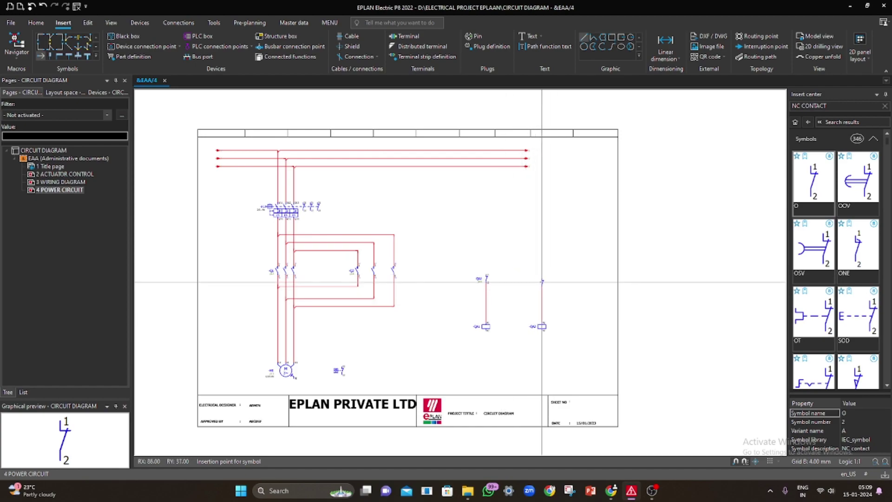
Step: Place another NC contact above the QA2 coil, level with the first contact, with the displayed DT QA1
click(541, 277)
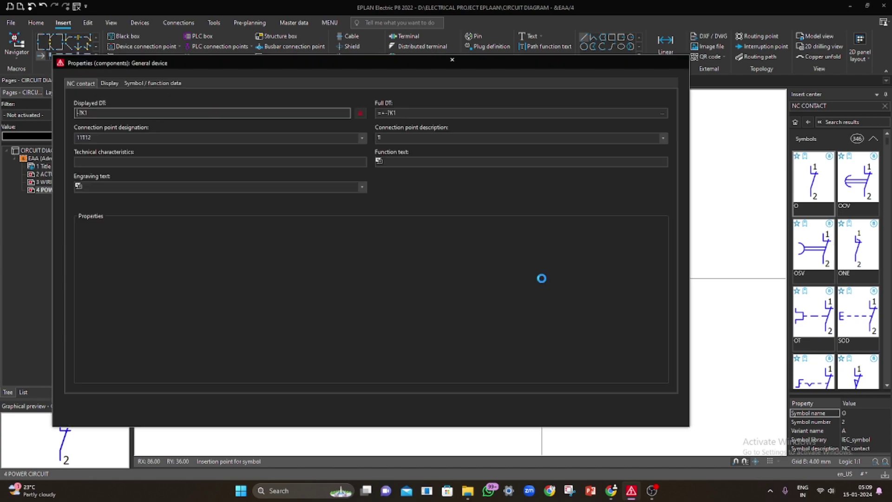
click(148, 117)
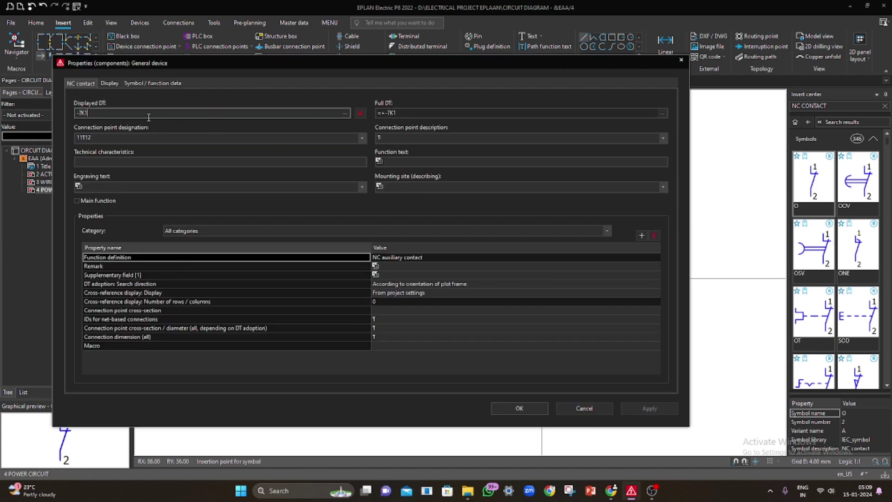
key(BackSpace)
key(BackSpace)
key(BackSpace)
key(BackSpace)
text(QA)
click(507, 410)
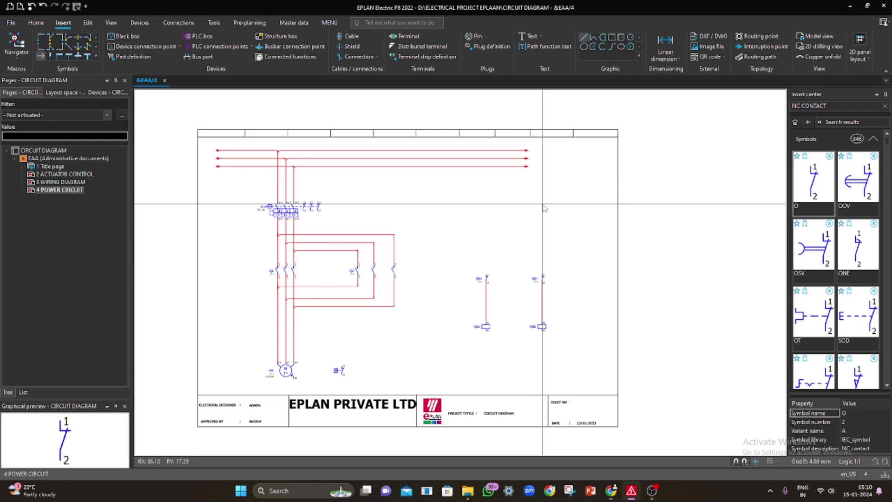
Step: Search the symbols for TERMINAL and place terminal symbol X2 above the QA2 contact, keeping its displayed DT -X1
click(882, 107)
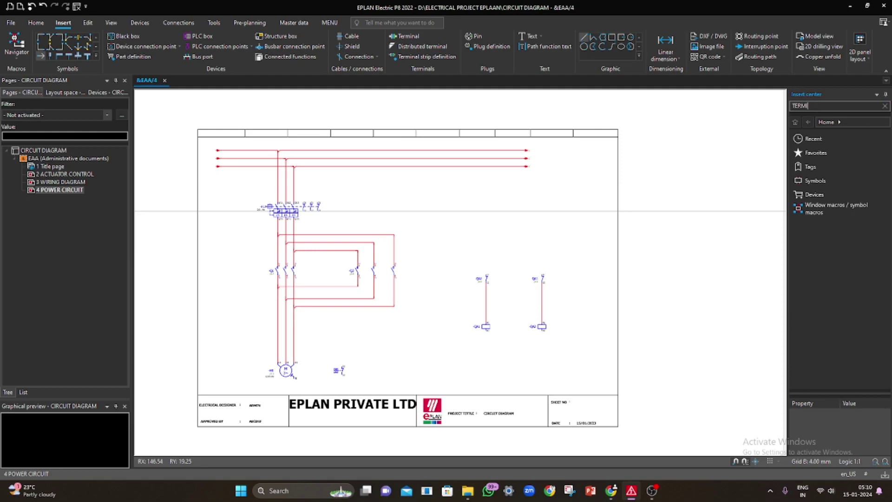
key(Return)
scroll(836, 209, down, 5)
click(818, 168)
double_click(818, 168)
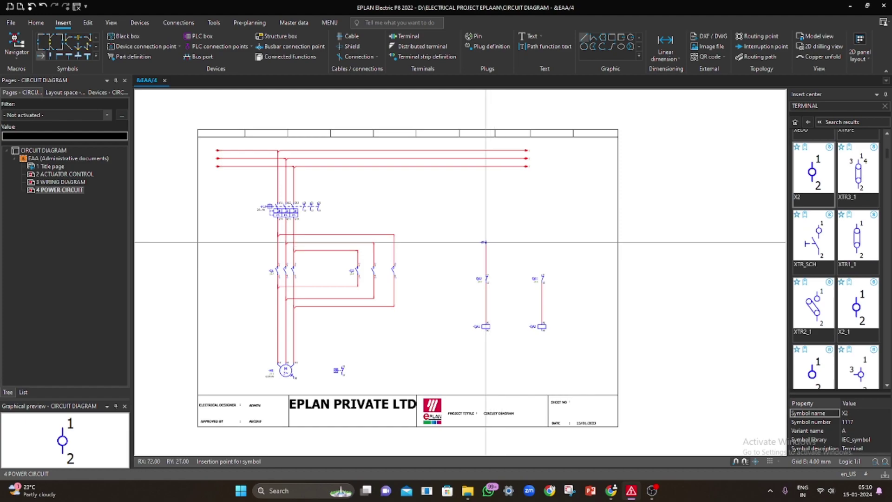
click(485, 242)
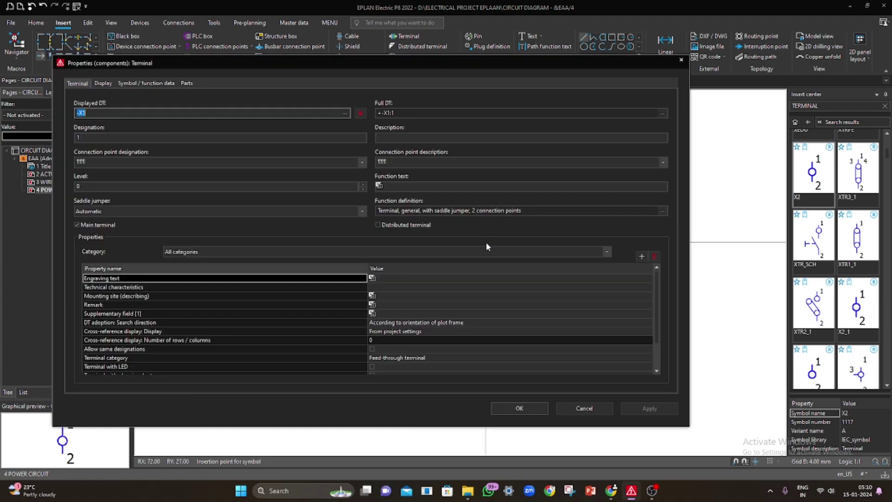
click(519, 409)
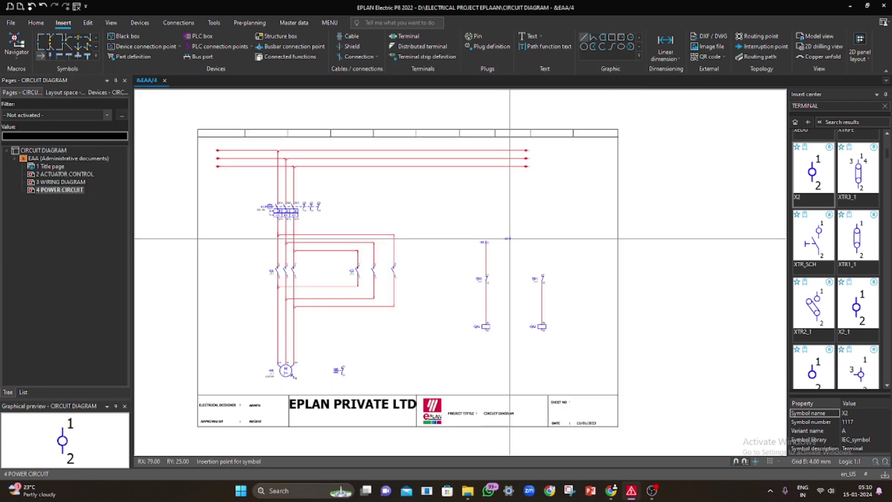
Step: Place a terminal above the QA1 contact with the displayed DT X2 and an empty designation, and end the insertion
click(542, 242)
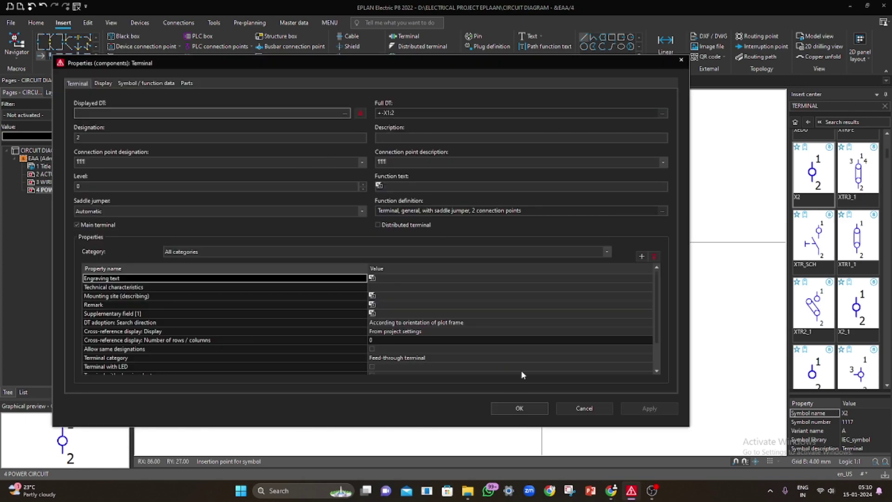
click(680, 60)
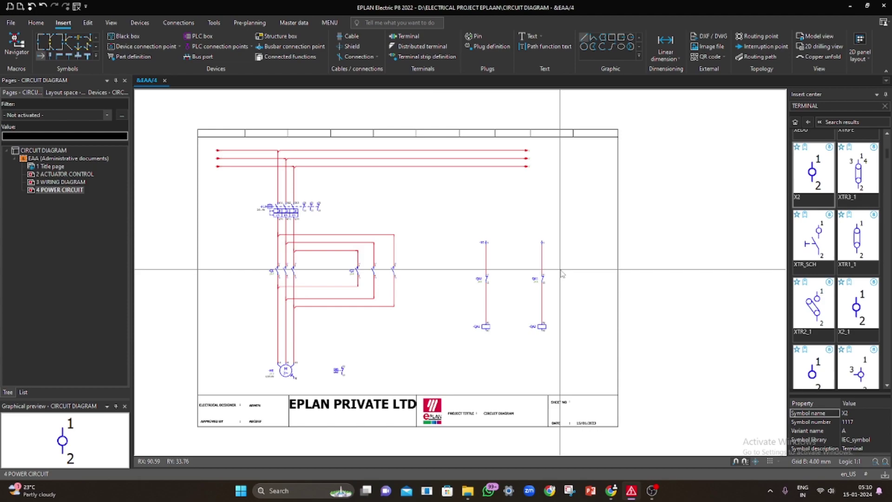
double_click(808, 179)
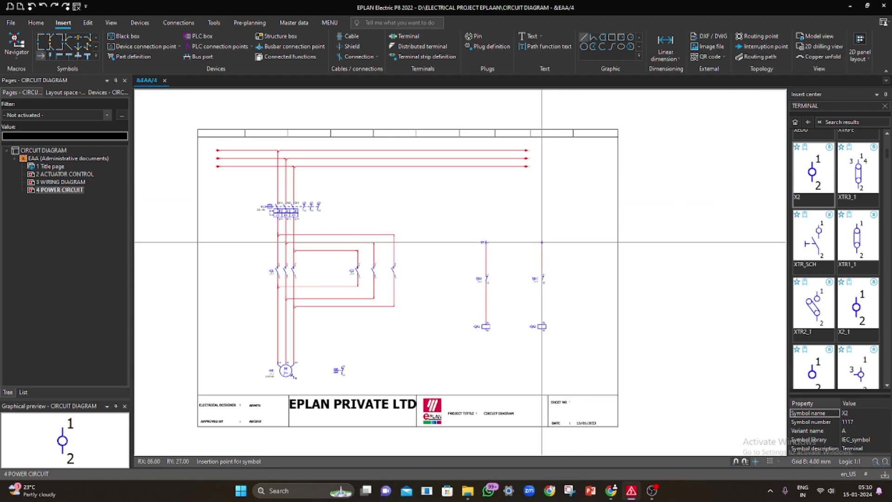
click(542, 242)
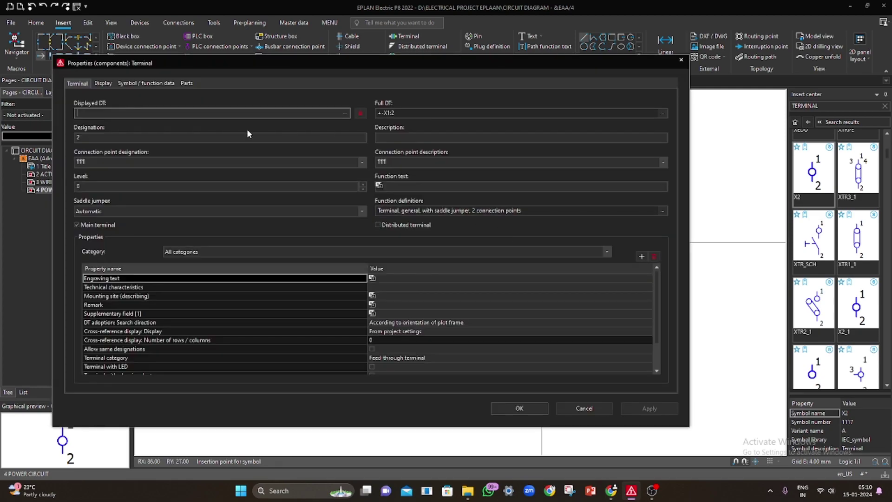
click(397, 112)
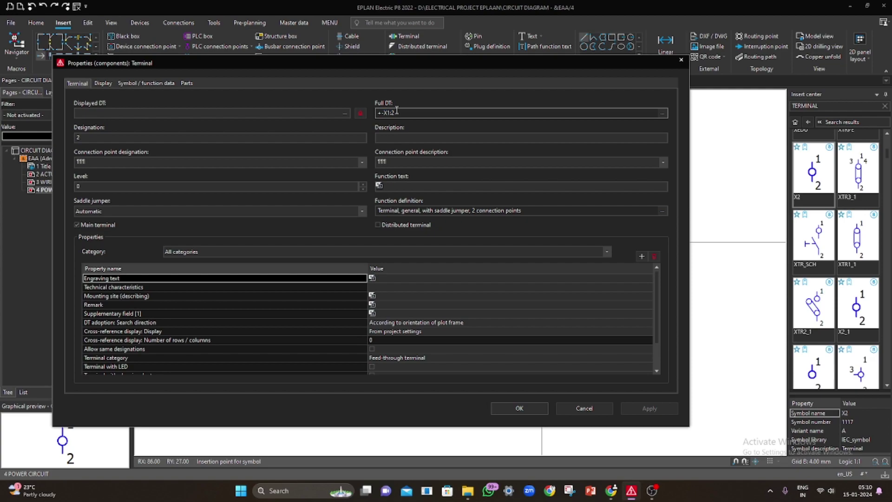
click(82, 138)
key(BackSpace)
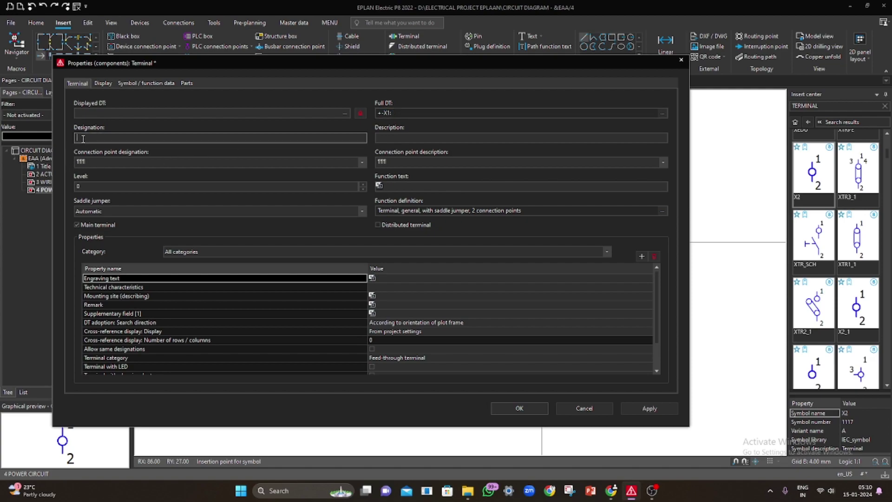
click(389, 114)
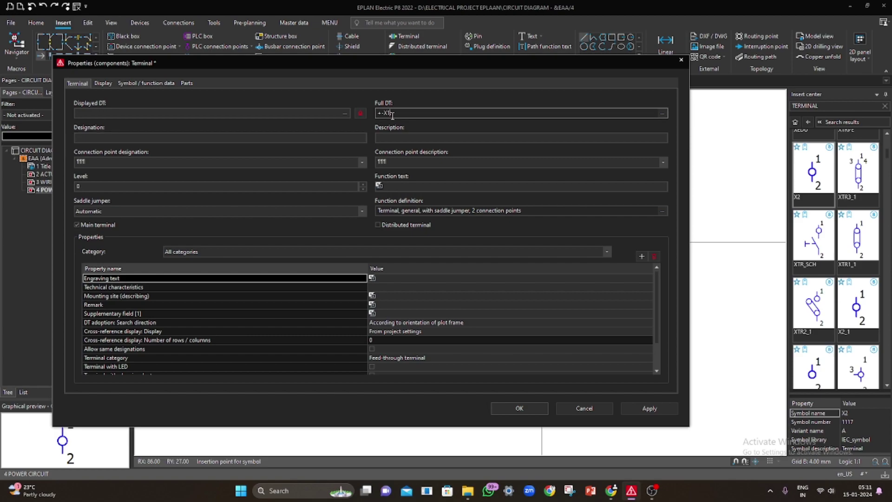
click(156, 113)
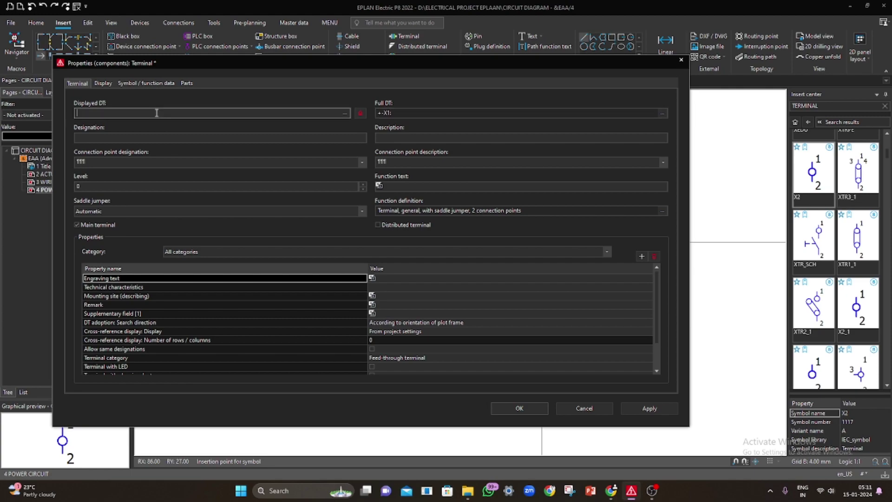
text(X2)
click(519, 408)
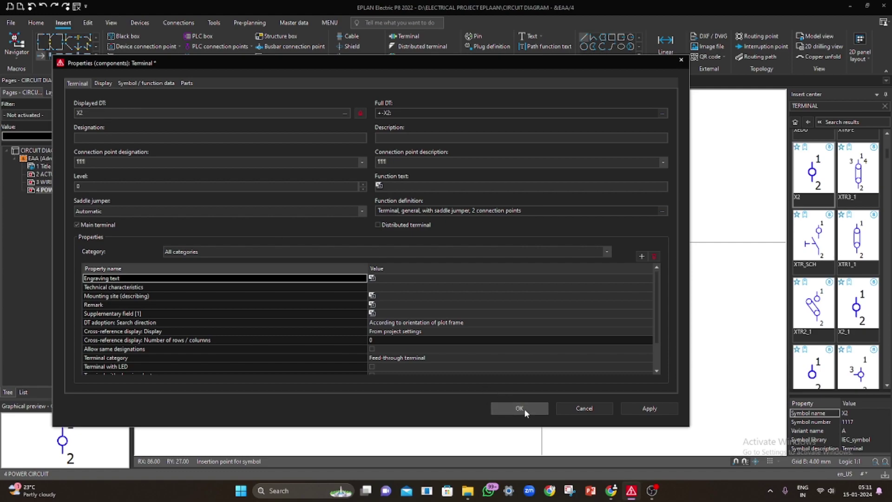
key(Escape)
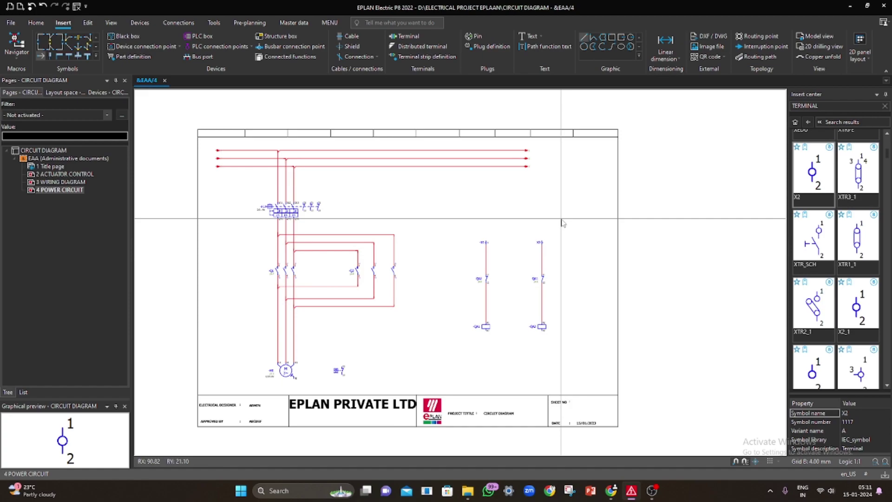
middle_drag(419, 205, 435, 208)
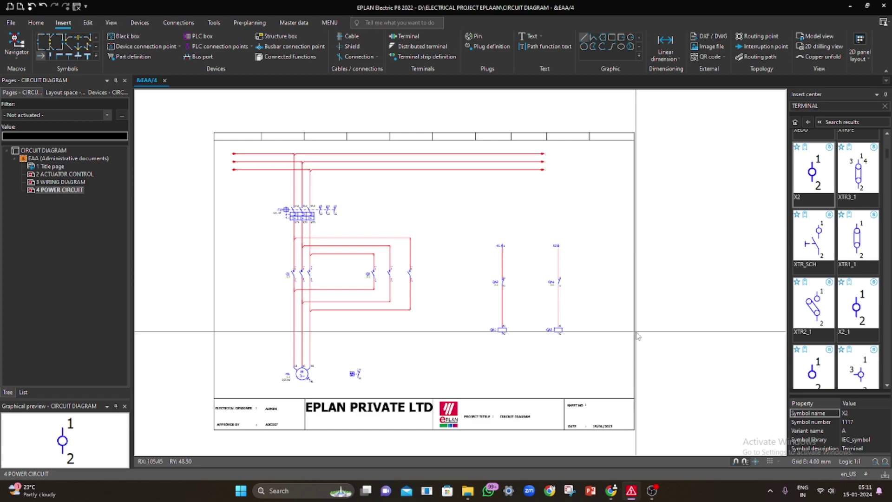
scroll(308, 386, up, 1)
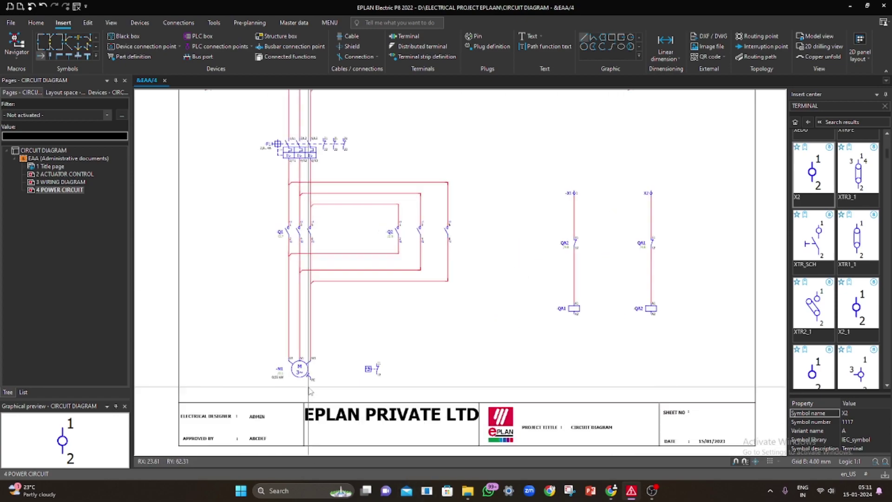
scroll(344, 348, up, 2)
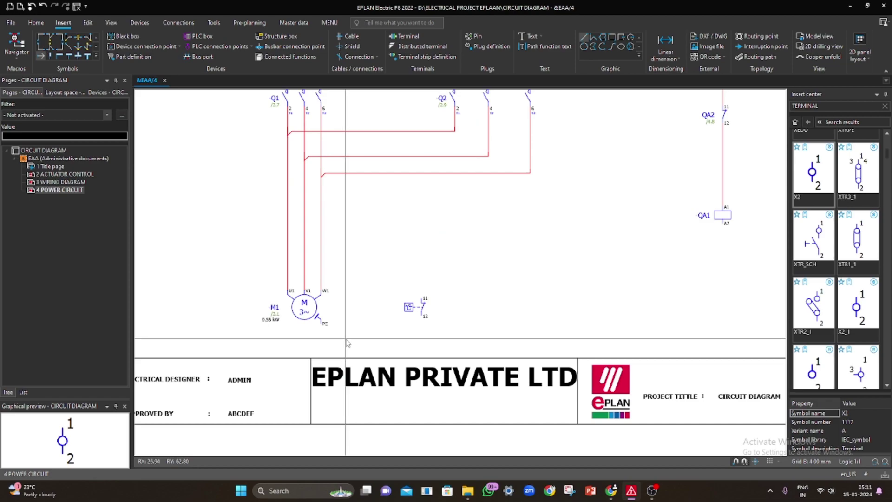
click(34, 23)
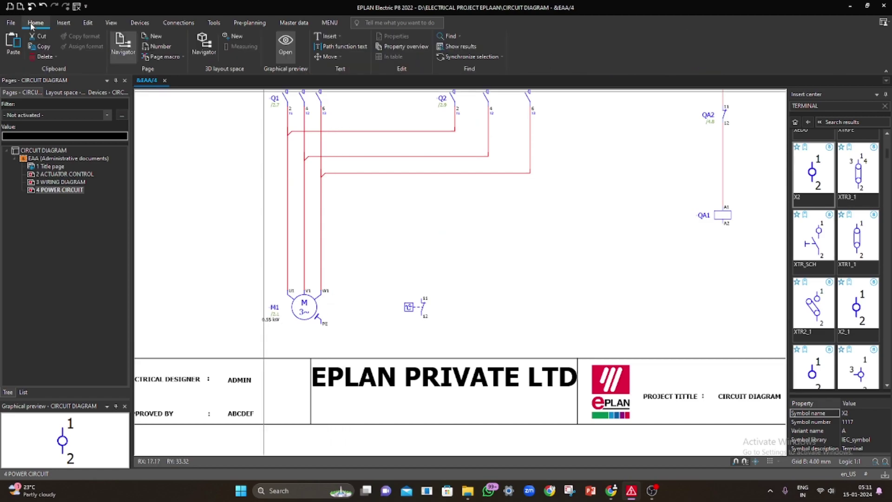
click(63, 22)
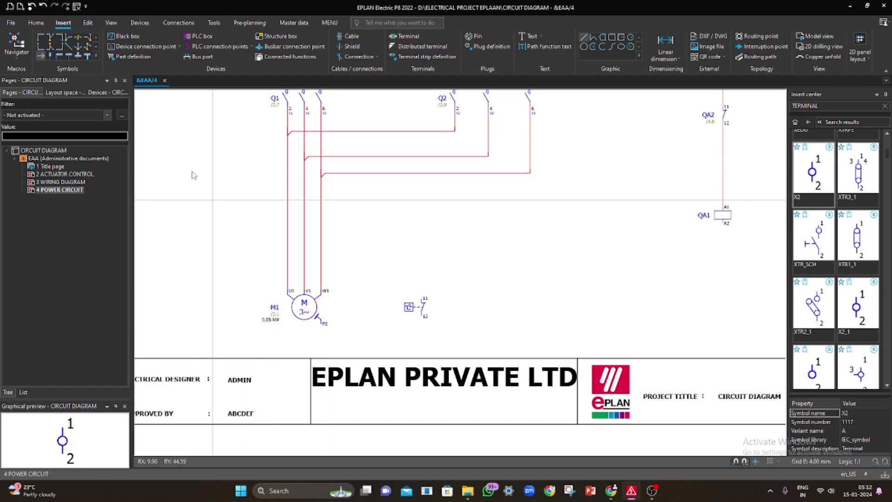
Step: Route a connection from motor M1's PE point through two angles, continuing it as a straight vertical line beside the motor
click(46, 45)
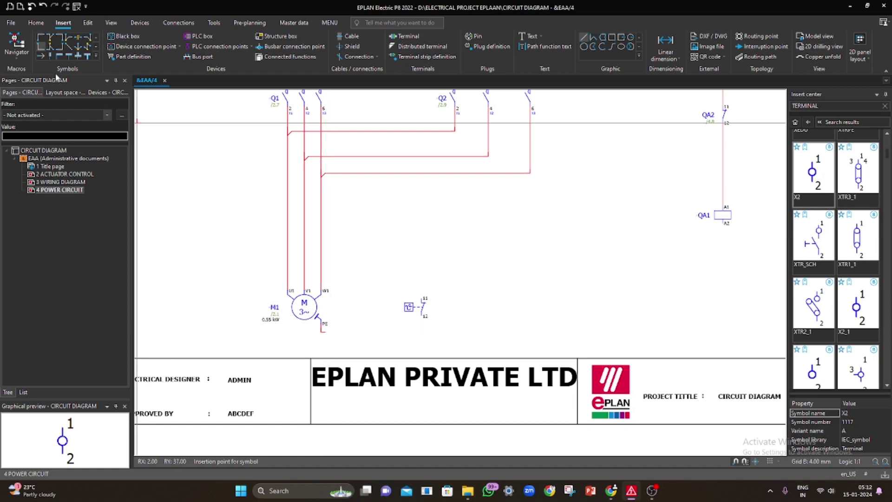
click(63, 47)
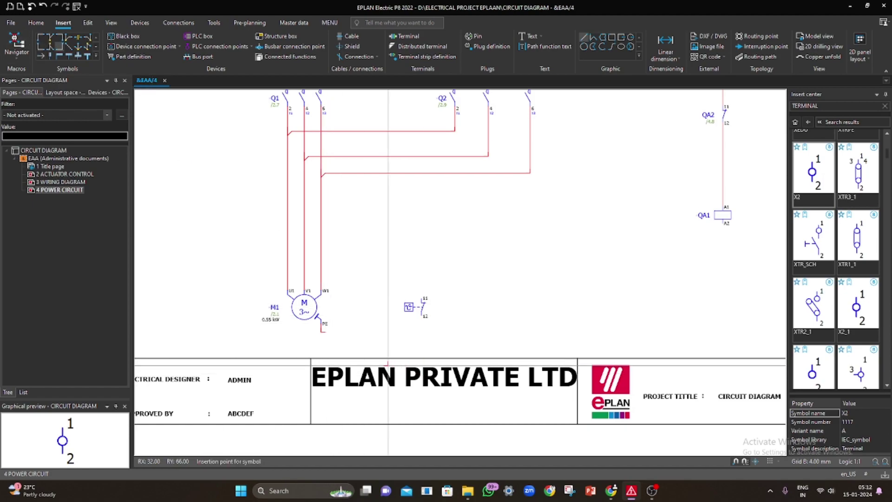
click(354, 331)
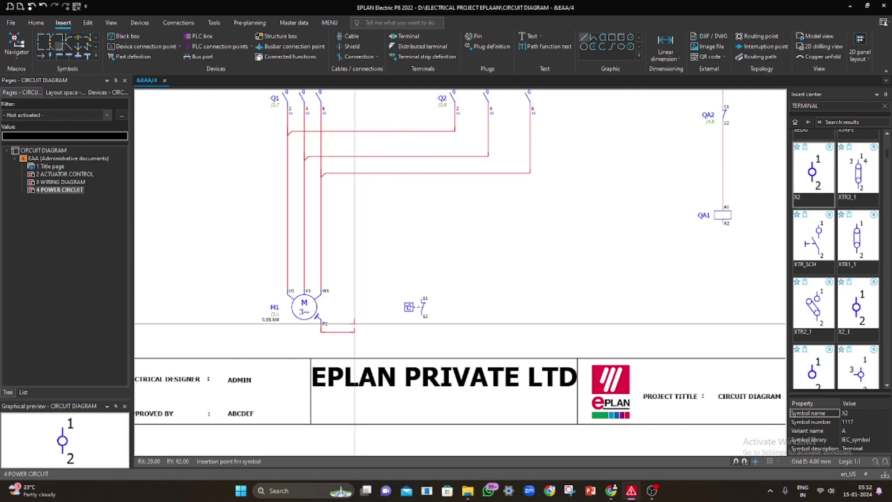
click(69, 47)
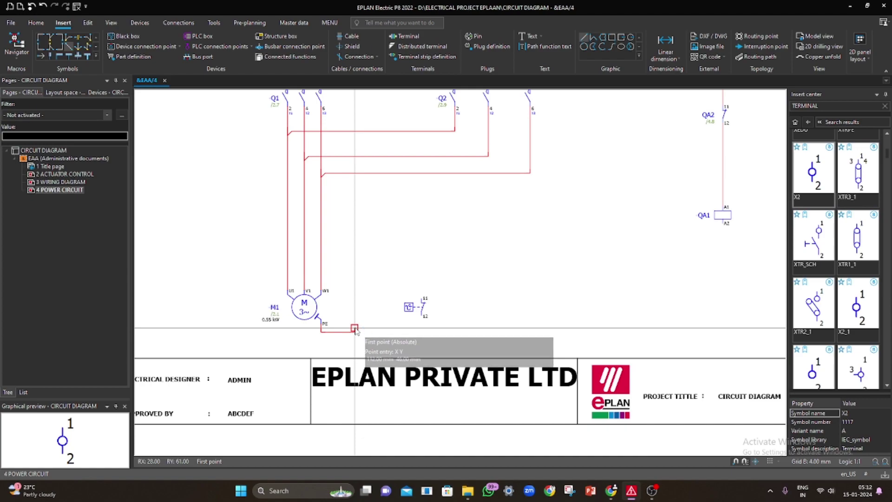
click(354, 249)
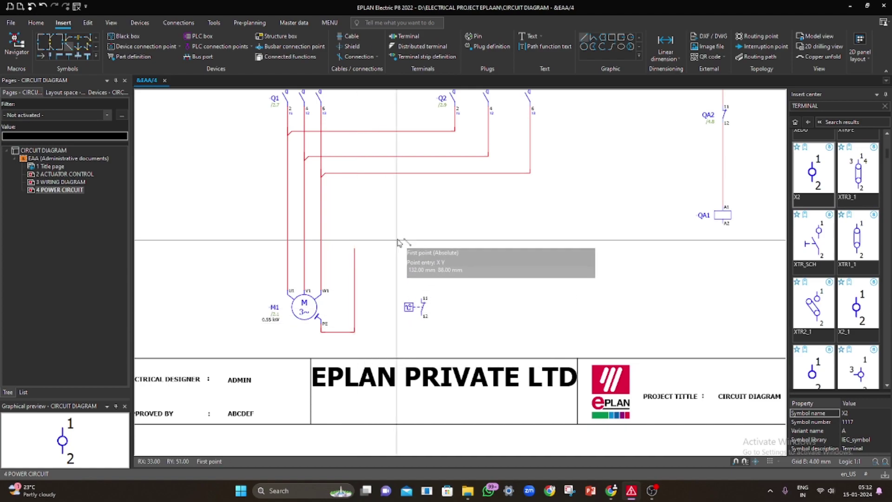
Step: Place terminal symbol X2 at the upper end of the PE connection, keeping the displayed DT -X3 and designation 1
scroll(827, 194, up, 1)
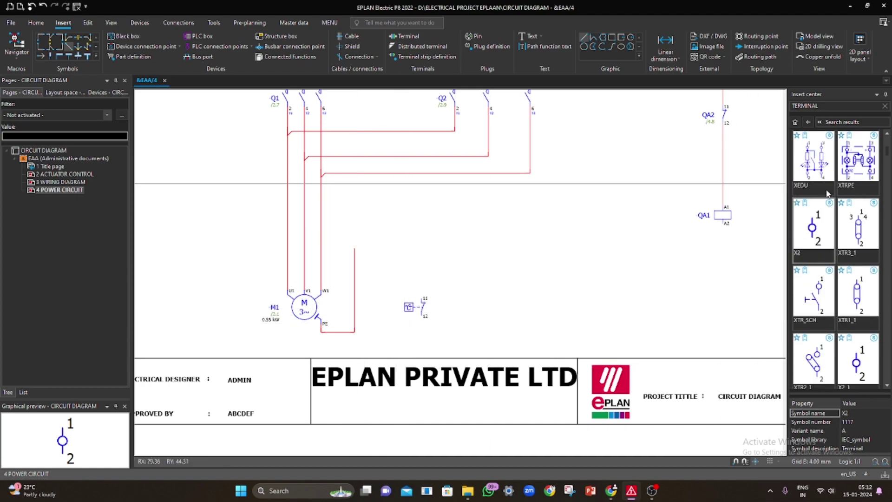
double_click(818, 232)
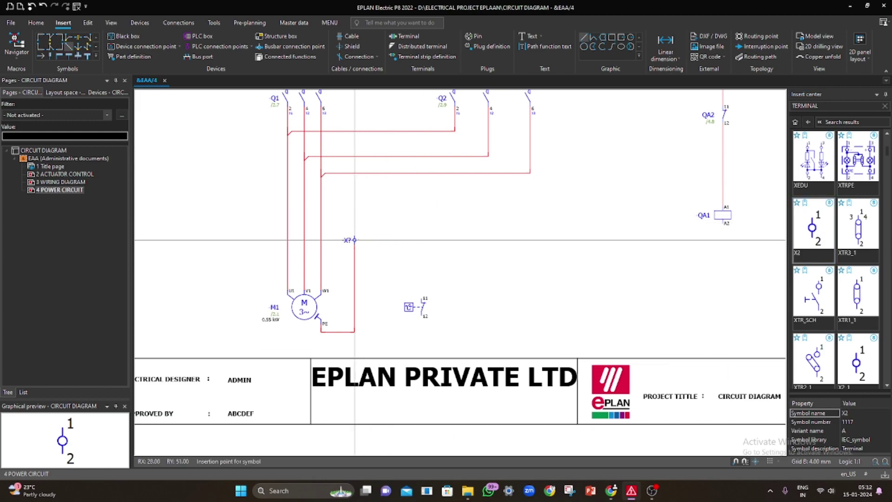
click(355, 240)
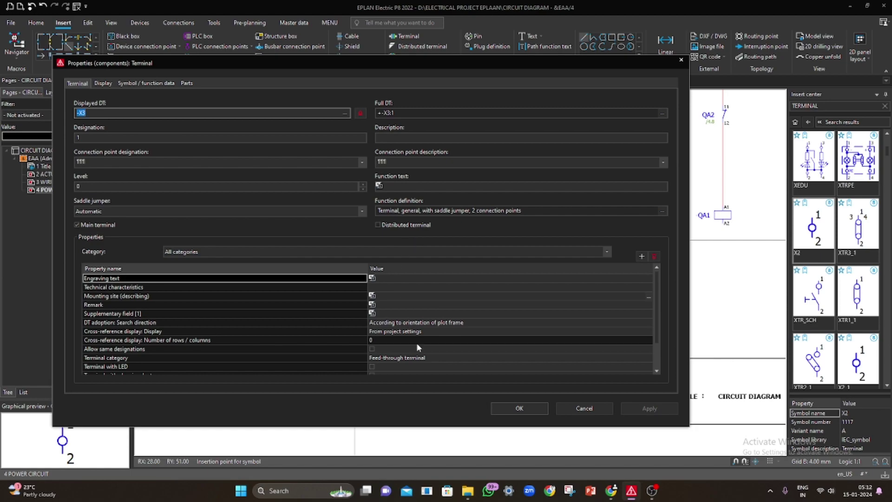
click(519, 408)
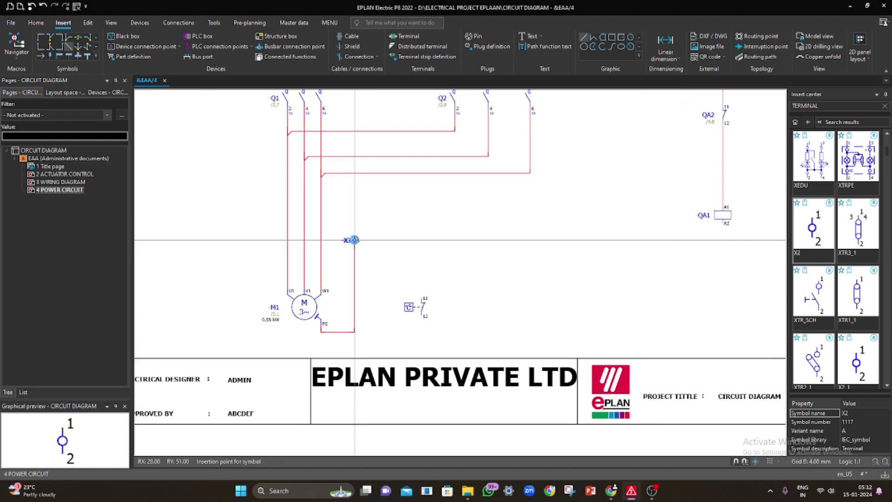
scroll(585, 231, down, 5)
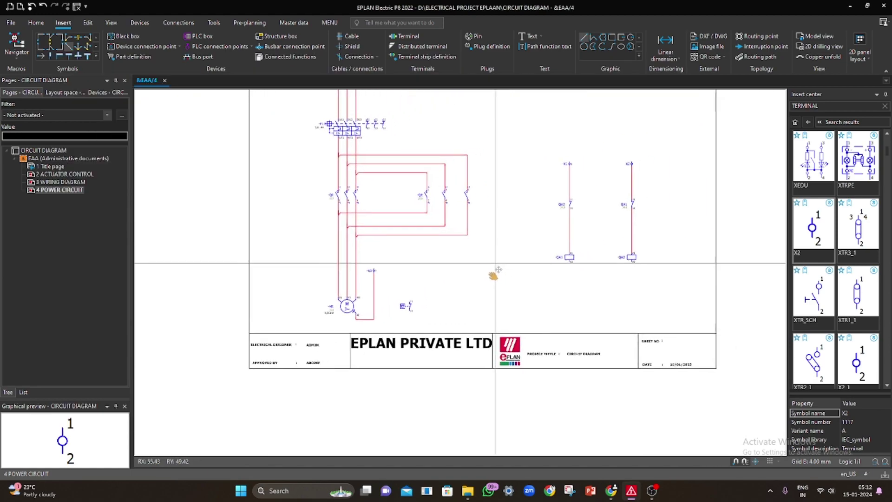
middle_drag(432, 346, 448, 345)
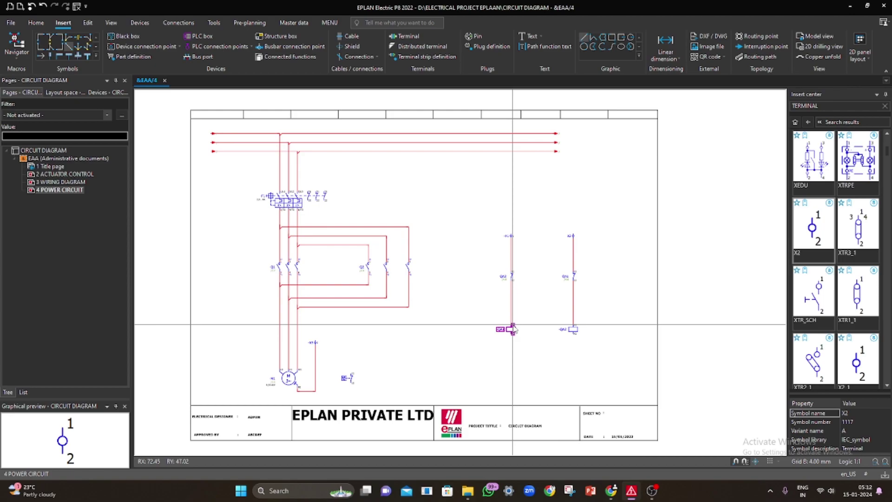
click(653, 490)
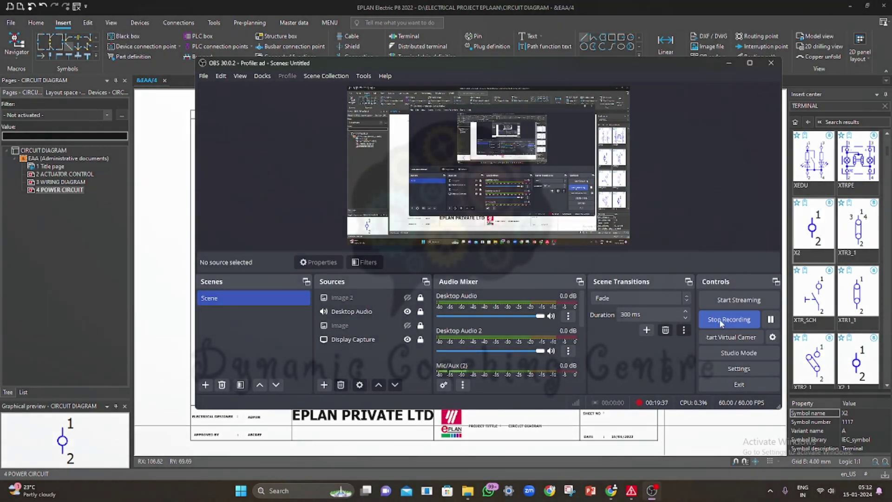